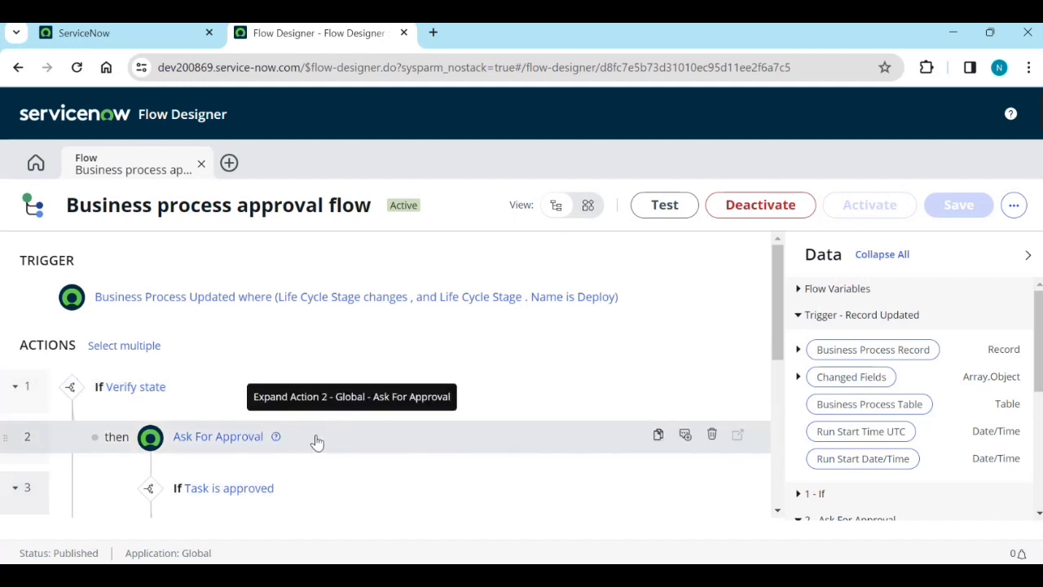
# Review the flow's trigger, the Verify state condition, the Ask For Approval action, and the approved and rejected branches.
pyautogui.scroll(-1, 338, 443)
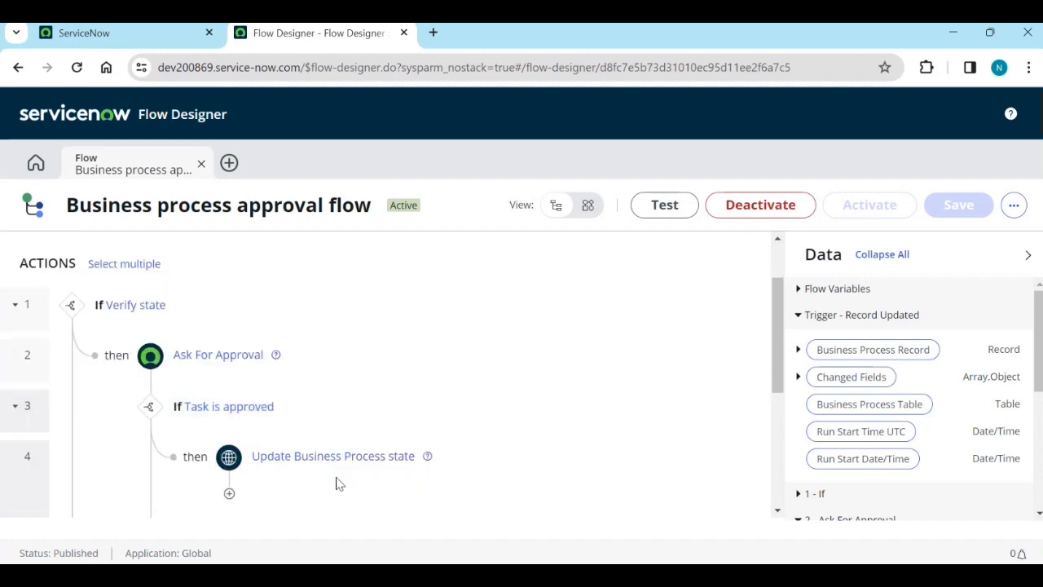
pyautogui.scroll(-2, 260, 498)
pyautogui.scroll(3, 261, 496)
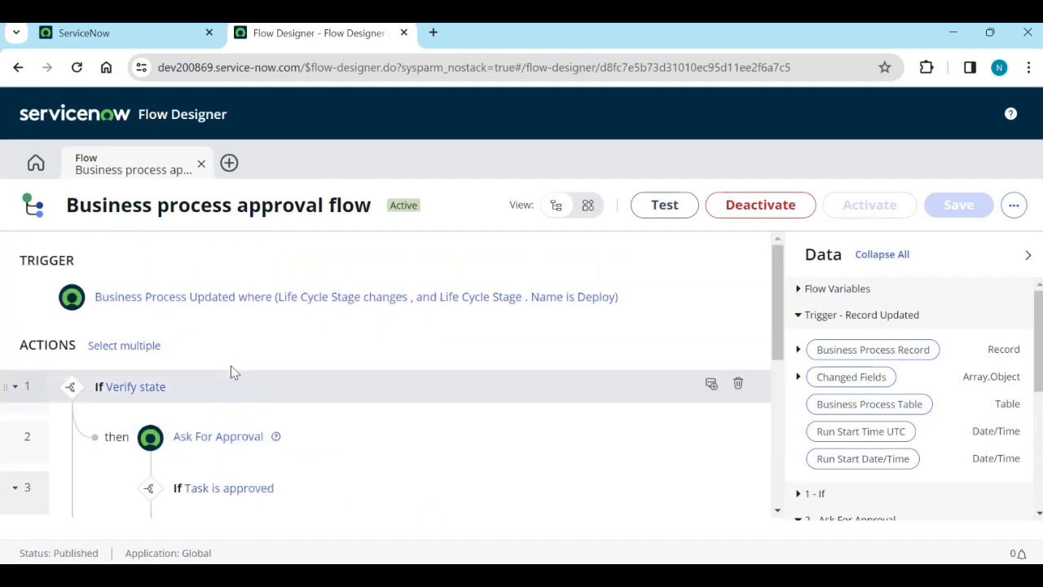
pyautogui.scroll(-1, 223, 489)
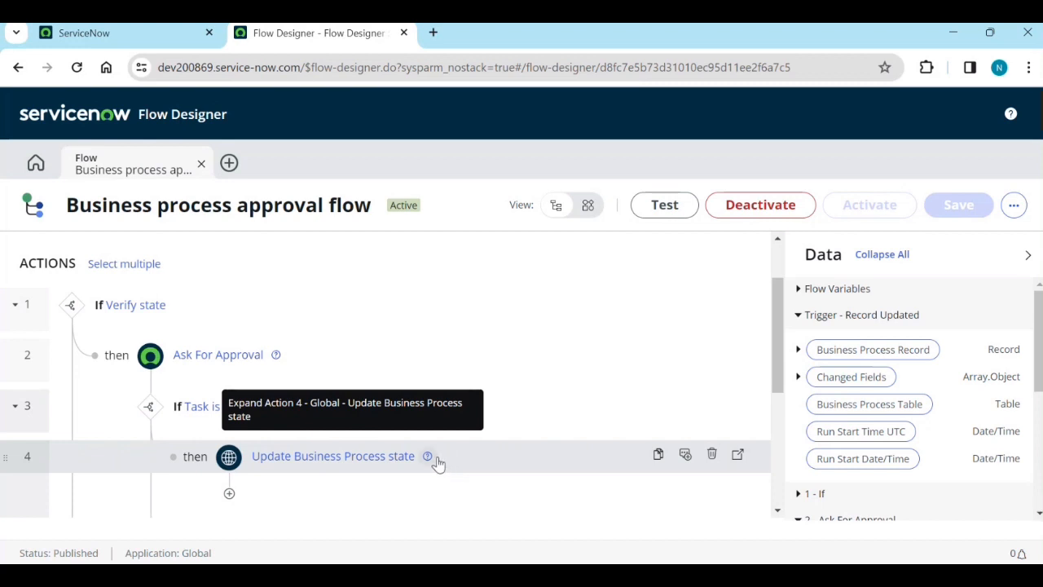
pyautogui.scroll(-2, 482, 444)
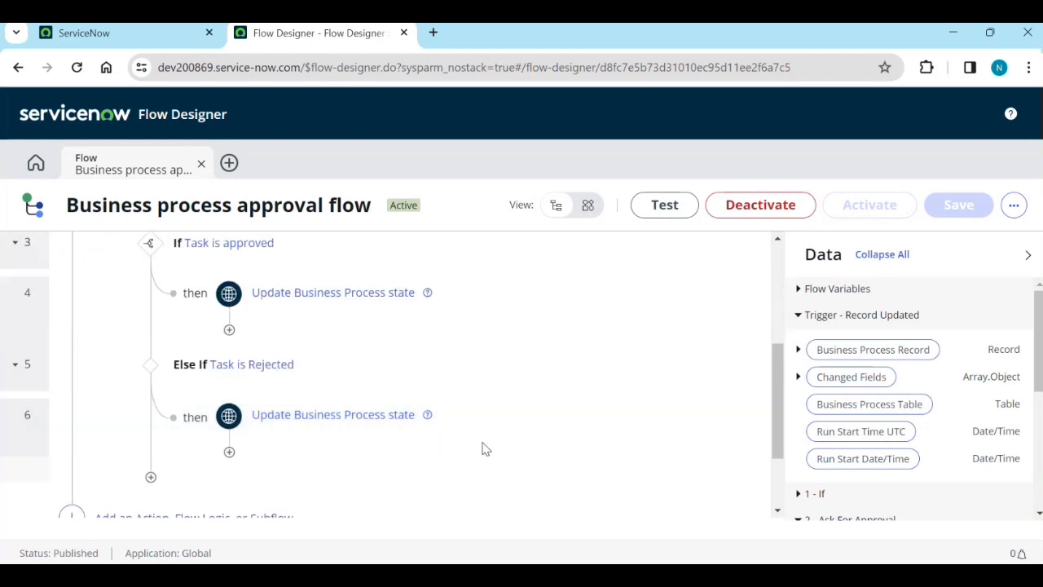
pyautogui.scroll(-1, 482, 448)
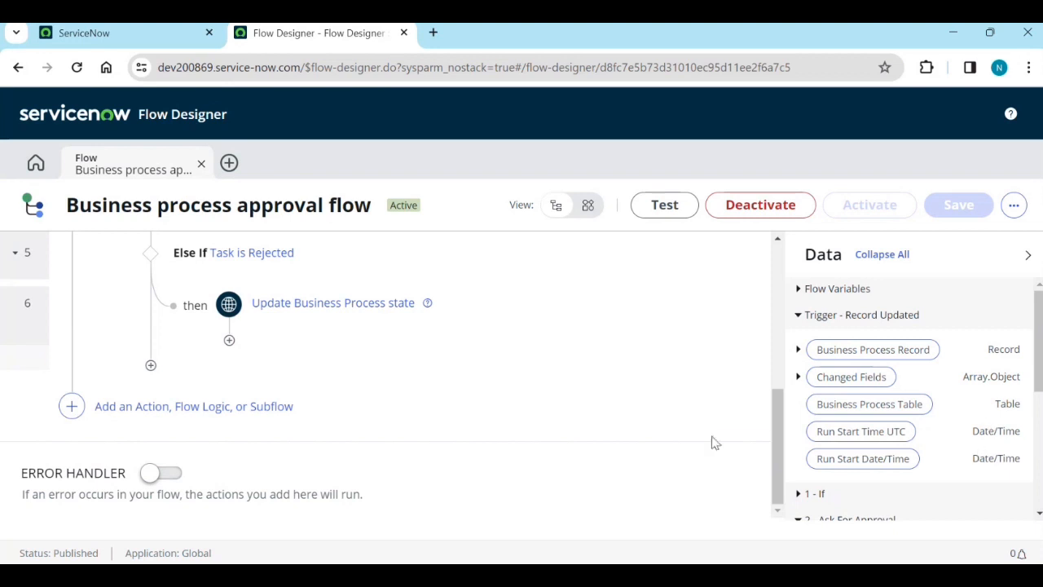
pyautogui.scroll(3, 534, 416)
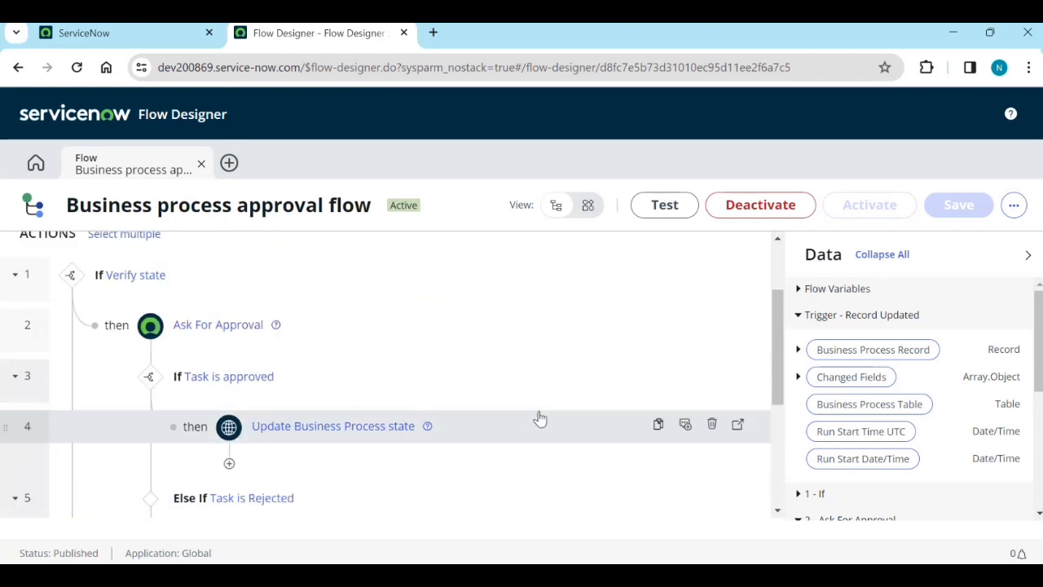
pyautogui.scroll(-2, 522, 428)
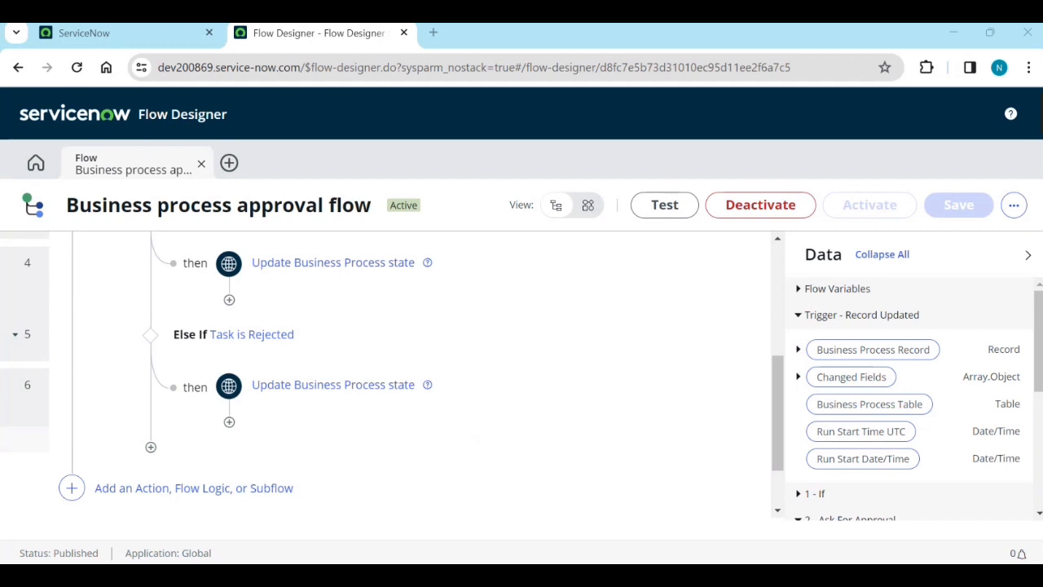
pyautogui.scroll(10, 555, 482)
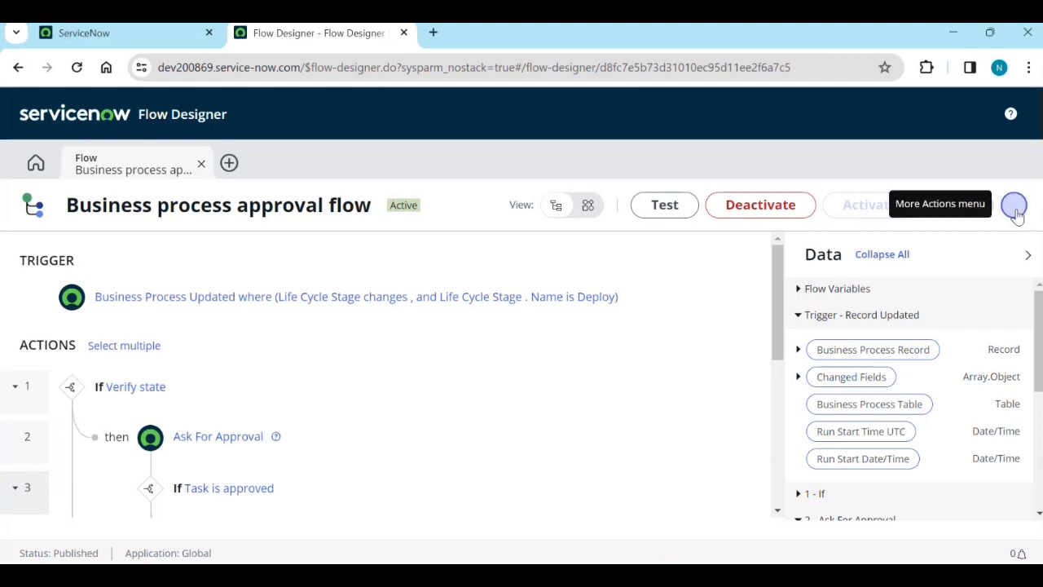
# Open the flow's properties, view the available Run As options, and close the properties without changing anything.
pyautogui.click(1015, 207)
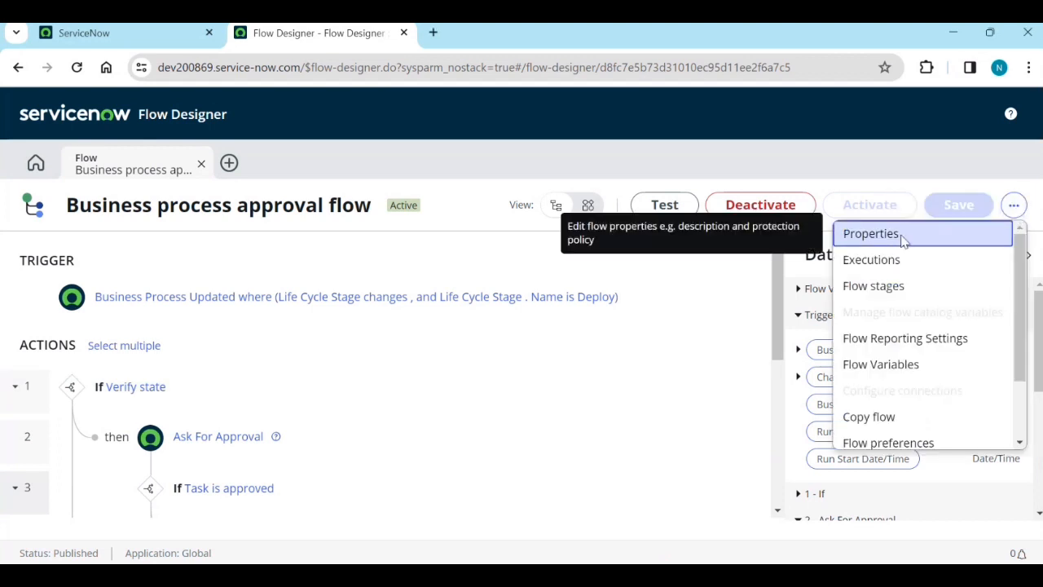
pyautogui.click(901, 238)
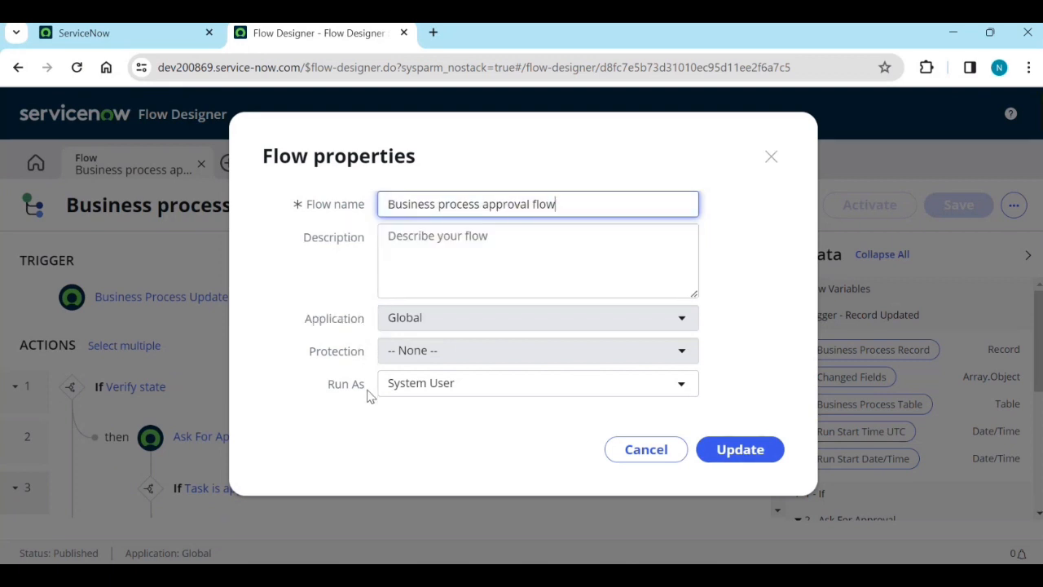
pyautogui.click(413, 391)
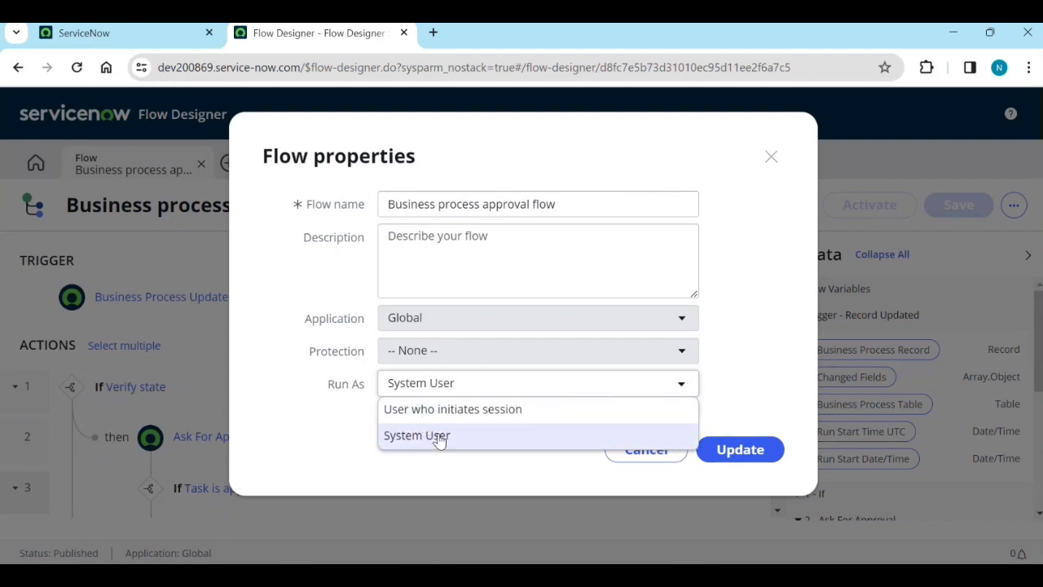
pyautogui.click(738, 358)
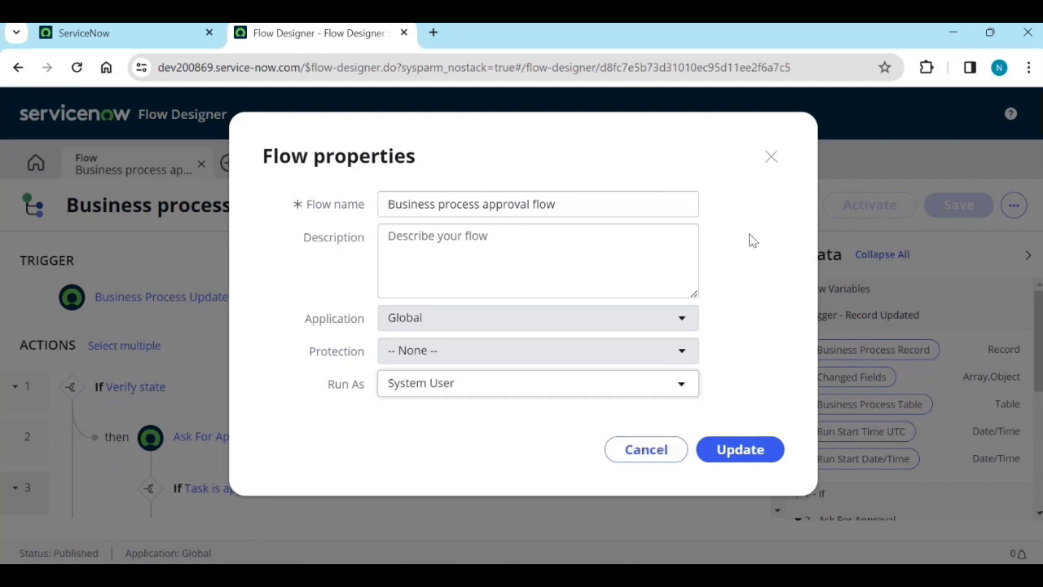
pyautogui.click(771, 157)
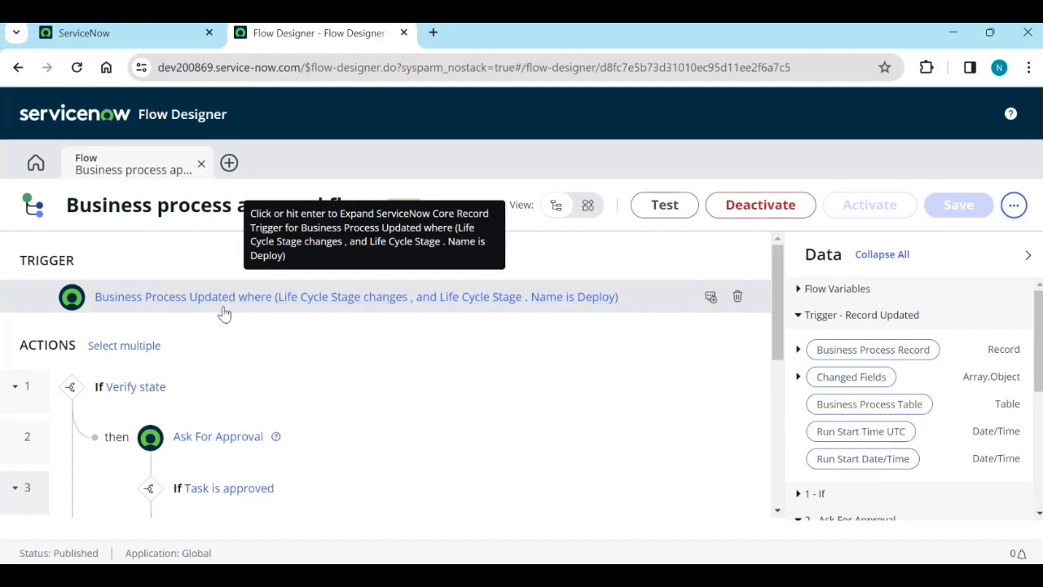
# Review the flow's sequence again, from the trigger through the approved and rejected branches down to the Error Handler section.
pyautogui.scroll(-1, 232, 339)
pyautogui.scroll(-2, 231, 339)
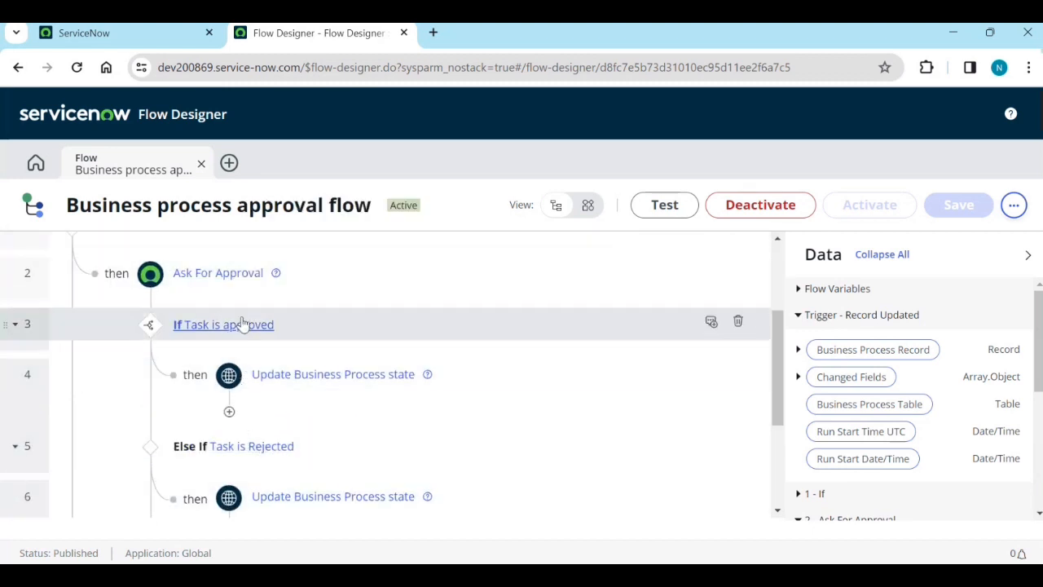
pyautogui.scroll(2, 253, 410)
pyautogui.scroll(1, 252, 410)
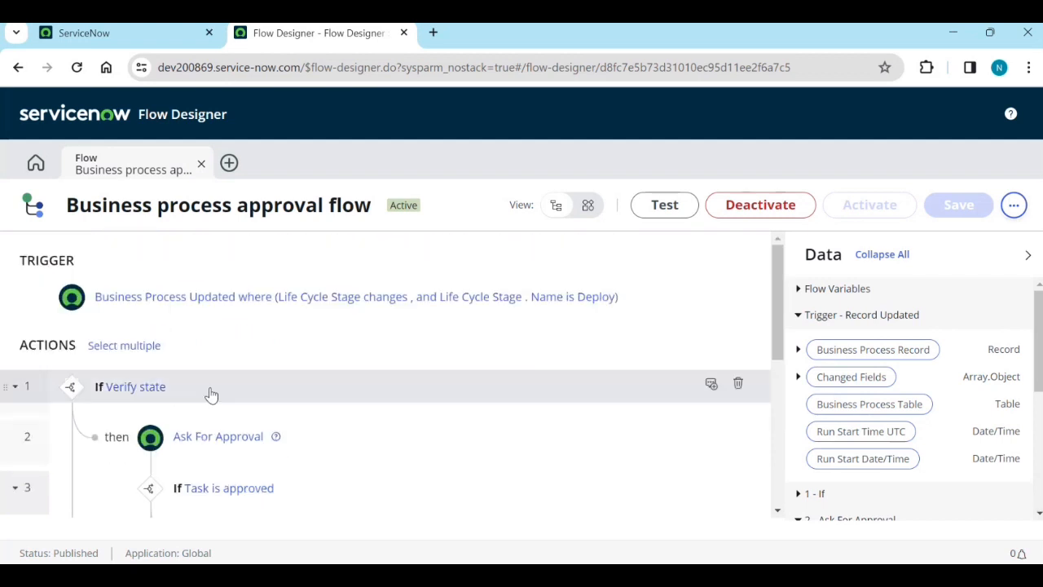
pyautogui.scroll(-3, 293, 463)
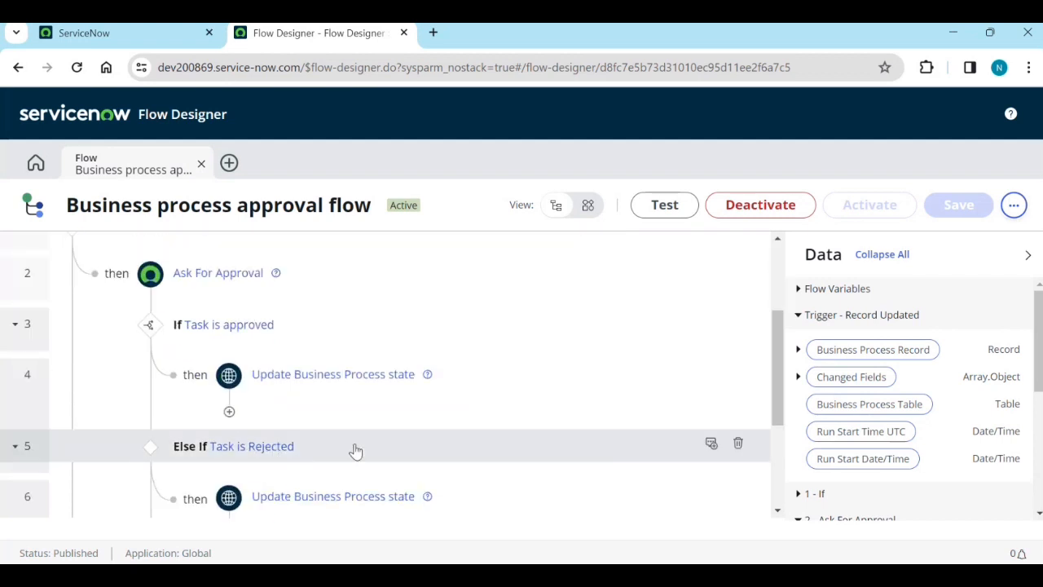
pyautogui.scroll(-2, 522, 465)
pyautogui.scroll(3, 458, 424)
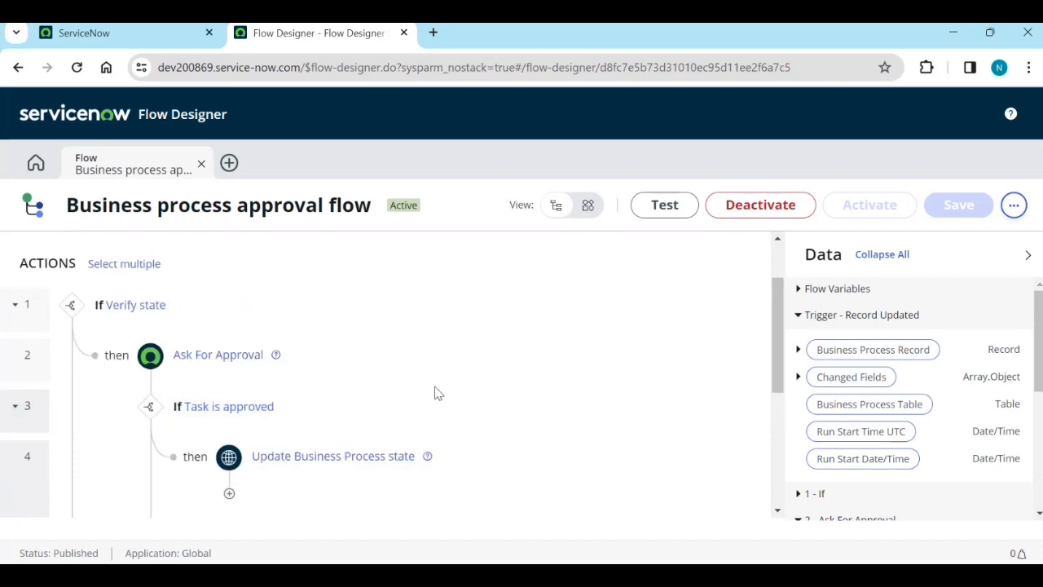
pyautogui.scroll(-1, 437, 396)
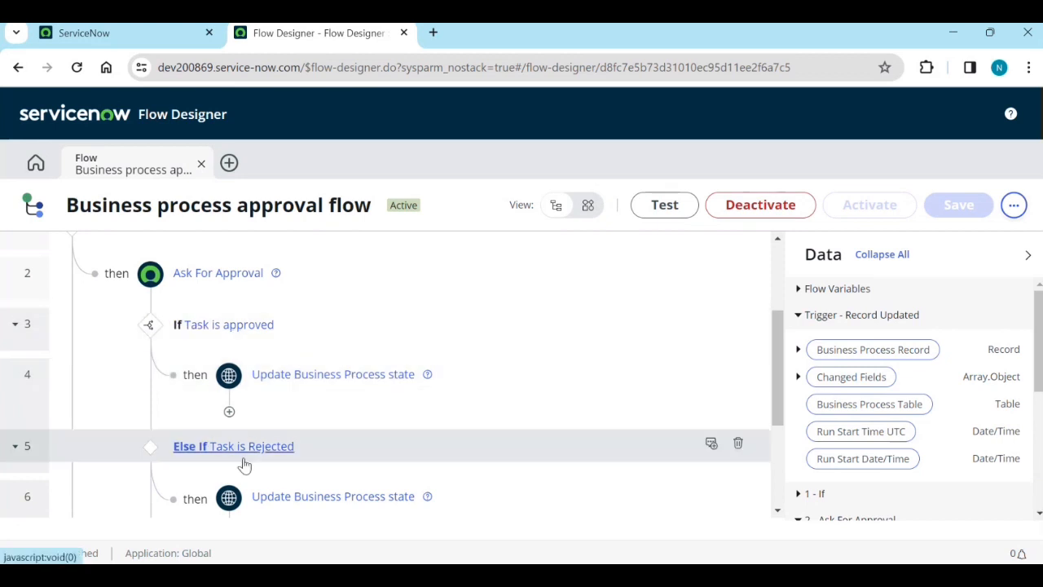
pyautogui.scroll(-1, 412, 468)
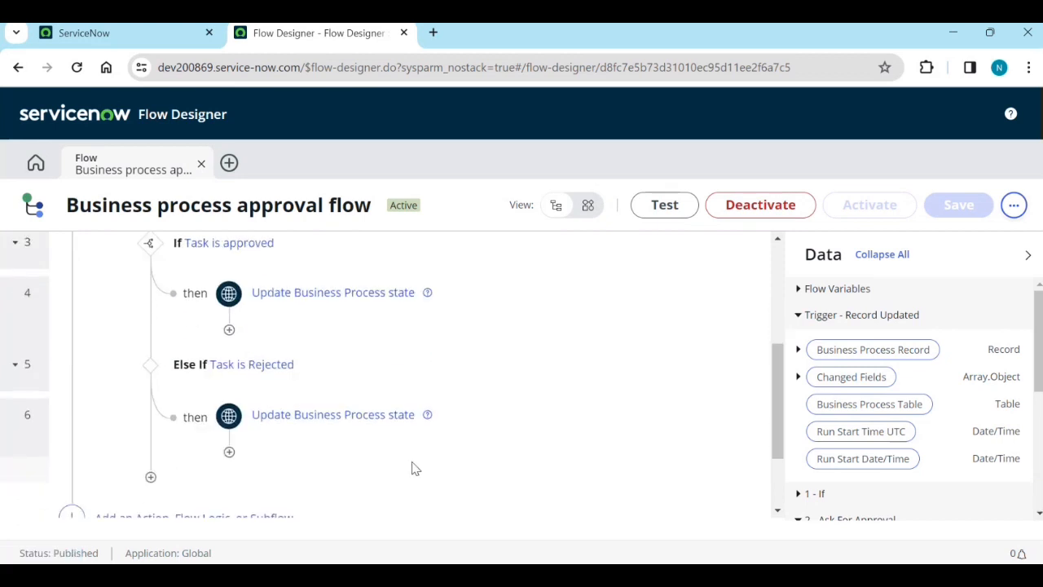
pyautogui.scroll(-1, 407, 481)
pyautogui.scroll(-1, 398, 421)
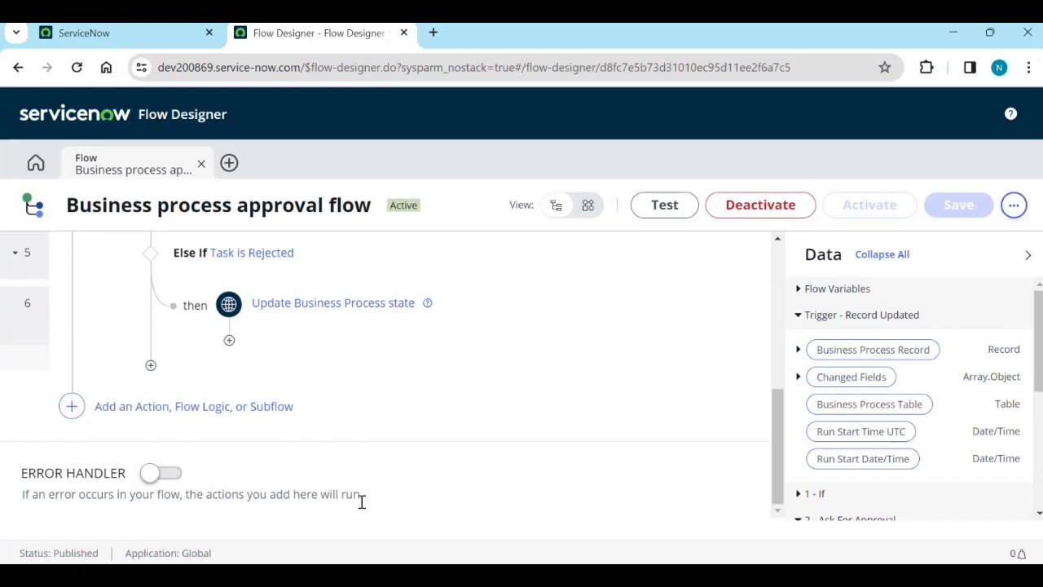
# Browse the data available to the flow, return to the trigger, and inspect the contents of Flow Variables.
pyautogui.scroll(-2, 978, 273)
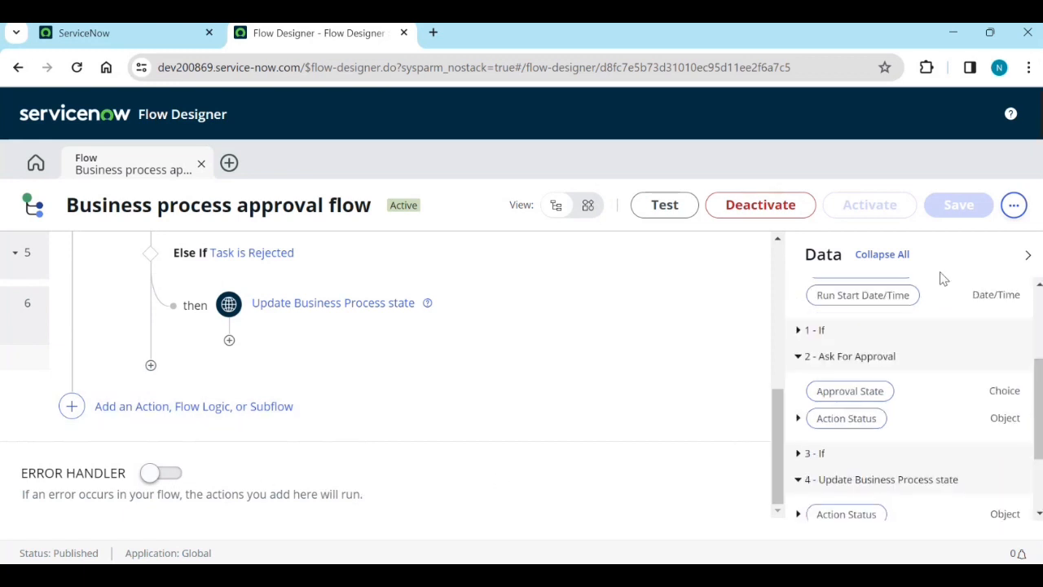
pyautogui.scroll(3, 936, 397)
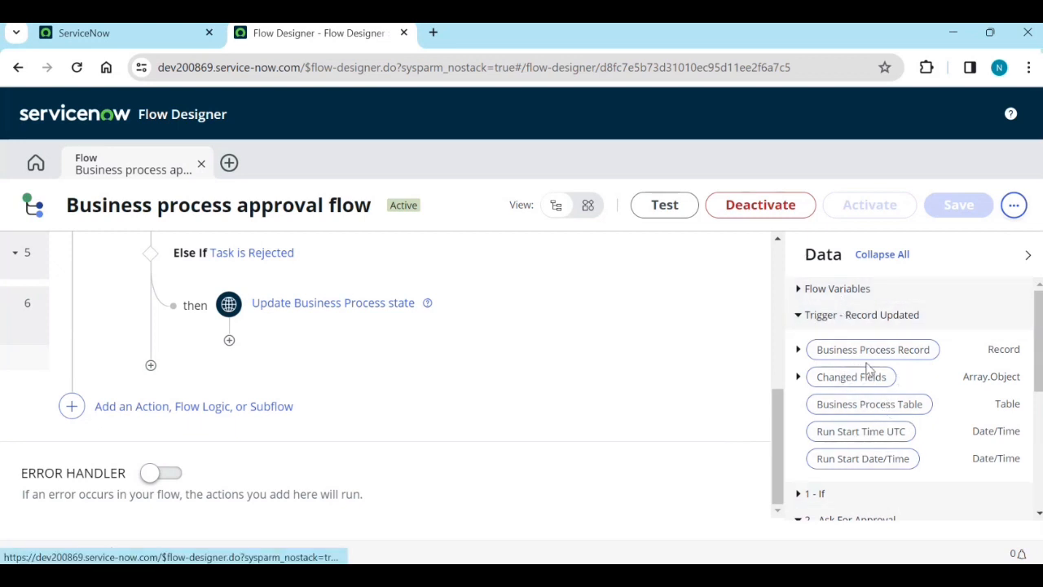
pyautogui.moveTo(782, 423); pyautogui.dragTo(760, 264)
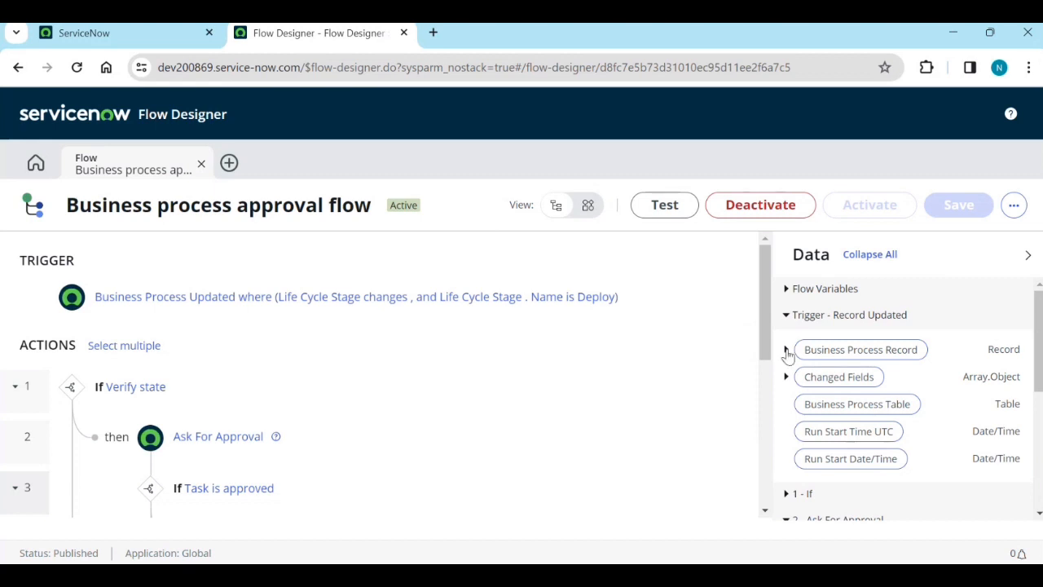
pyautogui.click(784, 290)
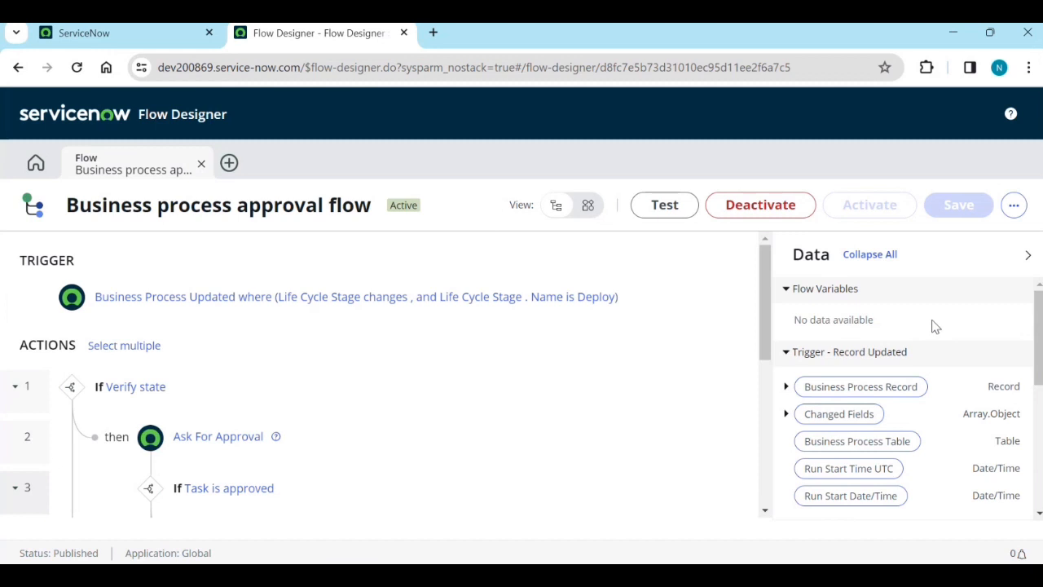
pyautogui.click(786, 290)
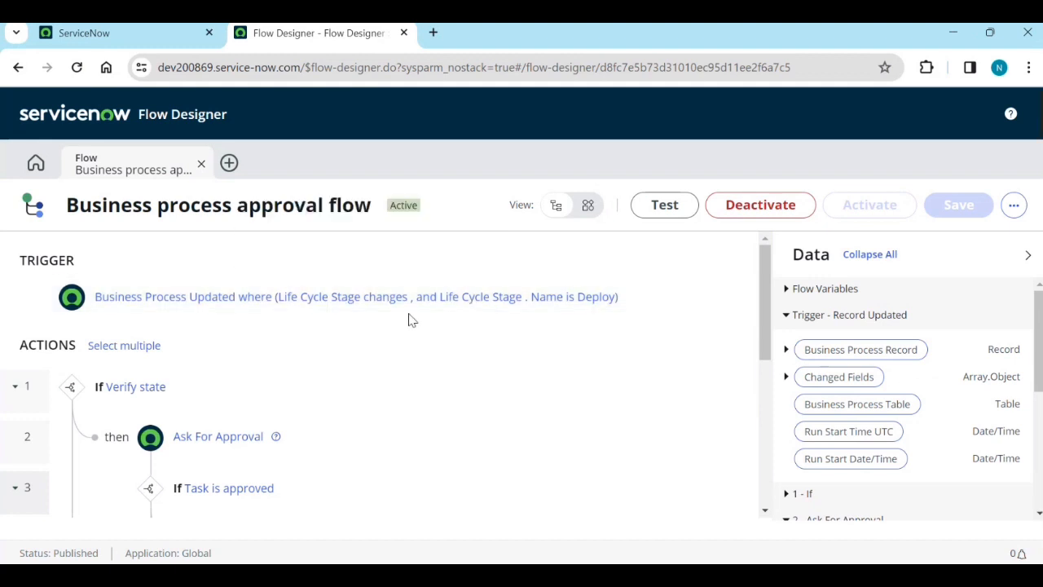
# Inspect the FDChangeDetails fields within Changed Fields in the trigger's data, and collapse FDChangeDetails again.
pyautogui.click(787, 378)
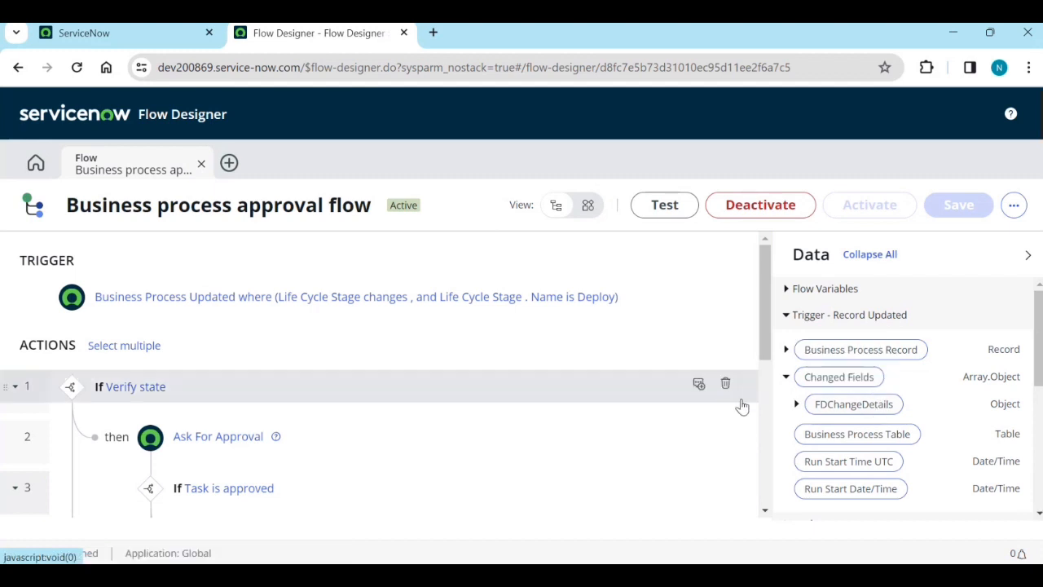
pyautogui.click(796, 405)
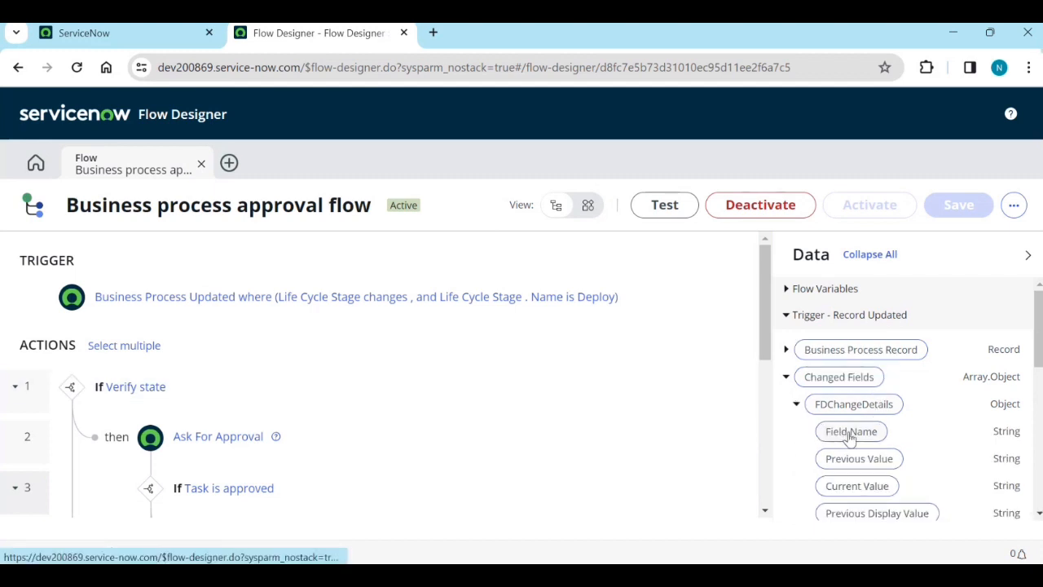
pyautogui.click(796, 405)
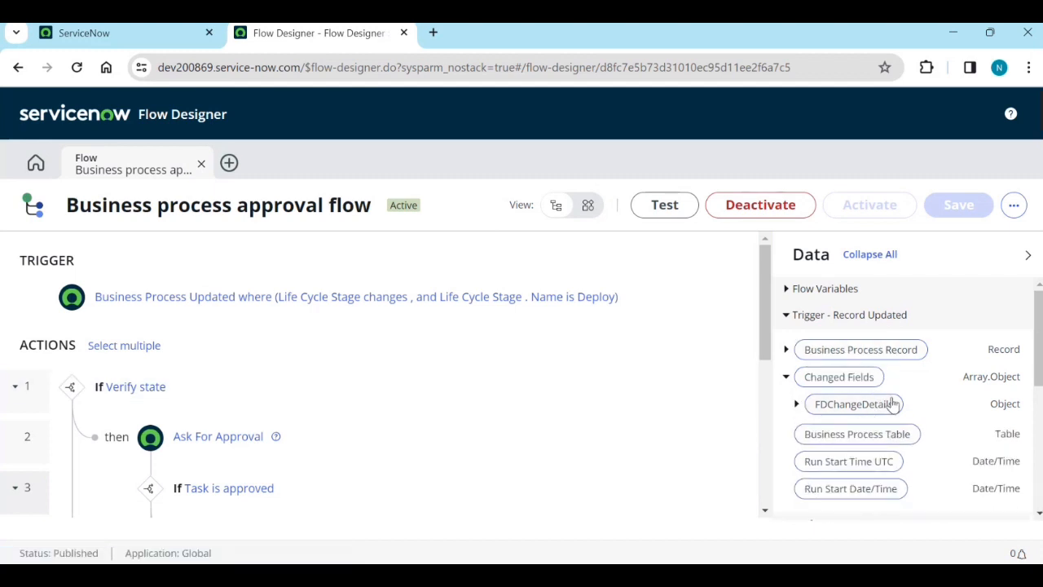
# Collapse the Trigger - Record Updated and 2 - Ask For Approval data groups and compare the remaining step data with the flow's actions.
pyautogui.click(785, 318)
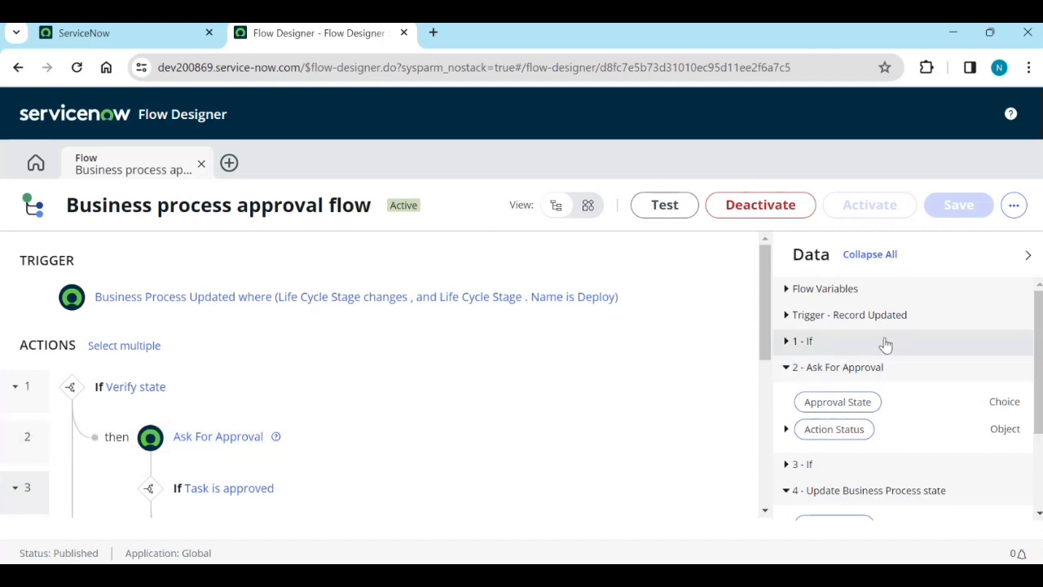
pyautogui.click(787, 369)
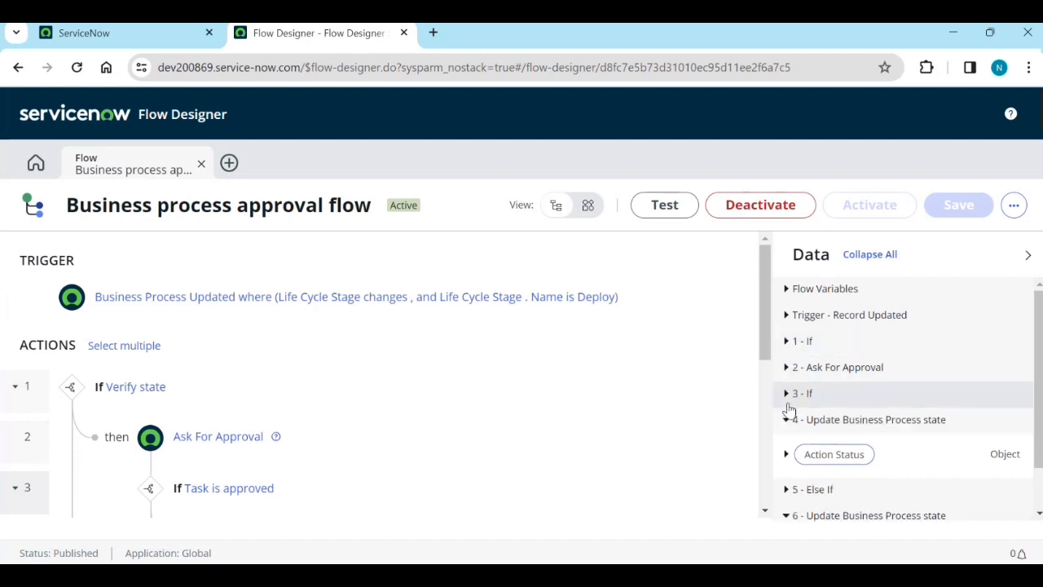
pyautogui.scroll(-1, 288, 489)
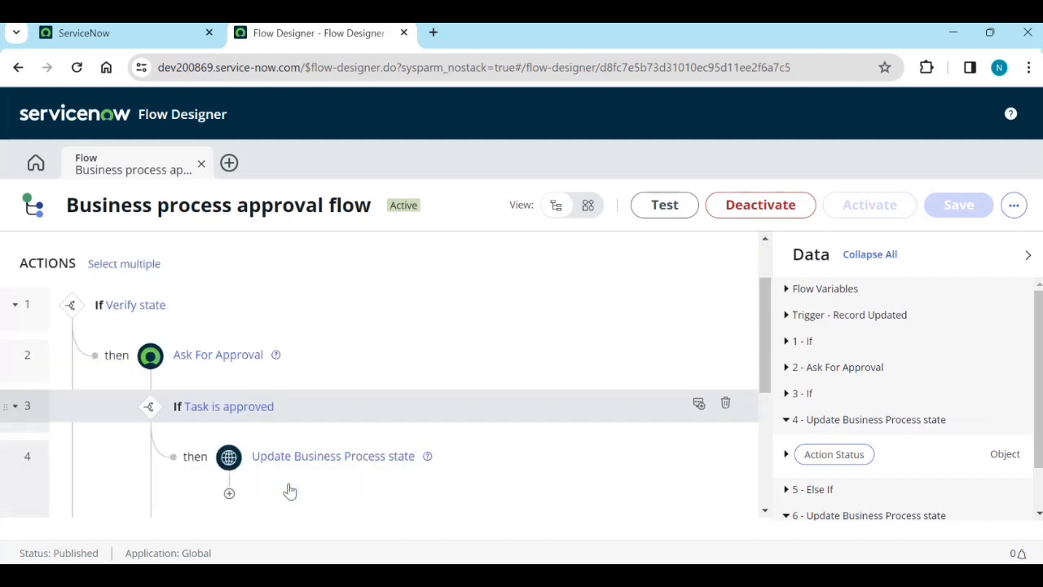
pyautogui.scroll(-1, 782, 473)
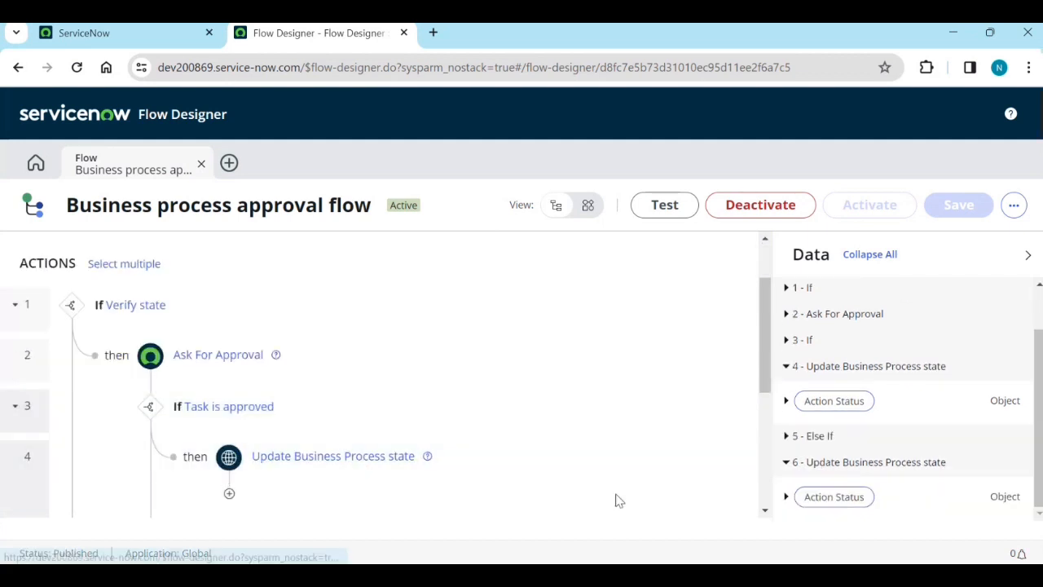
pyautogui.scroll(-1, 339, 511)
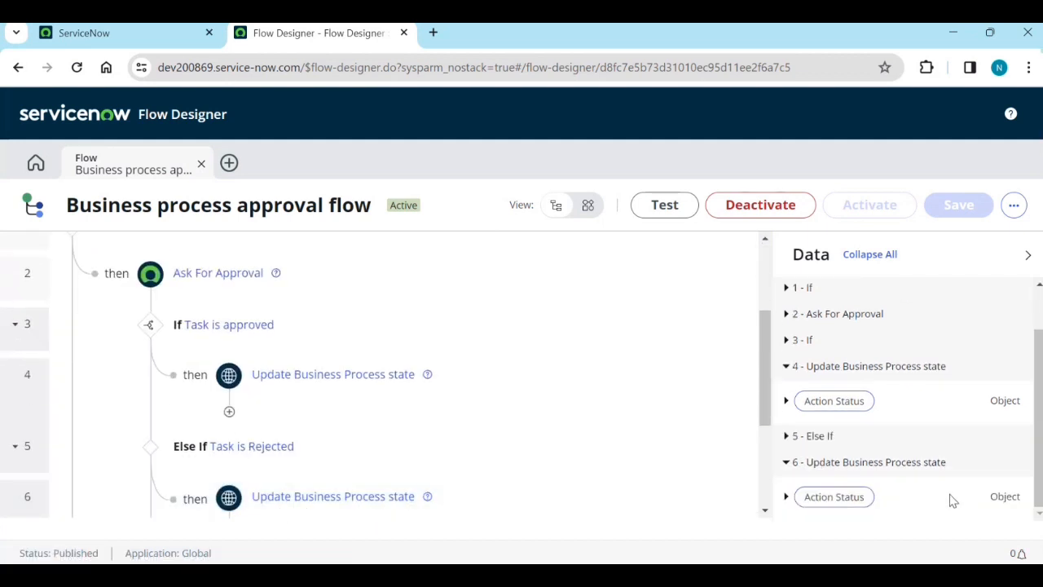
pyautogui.scroll(1, 896, 302)
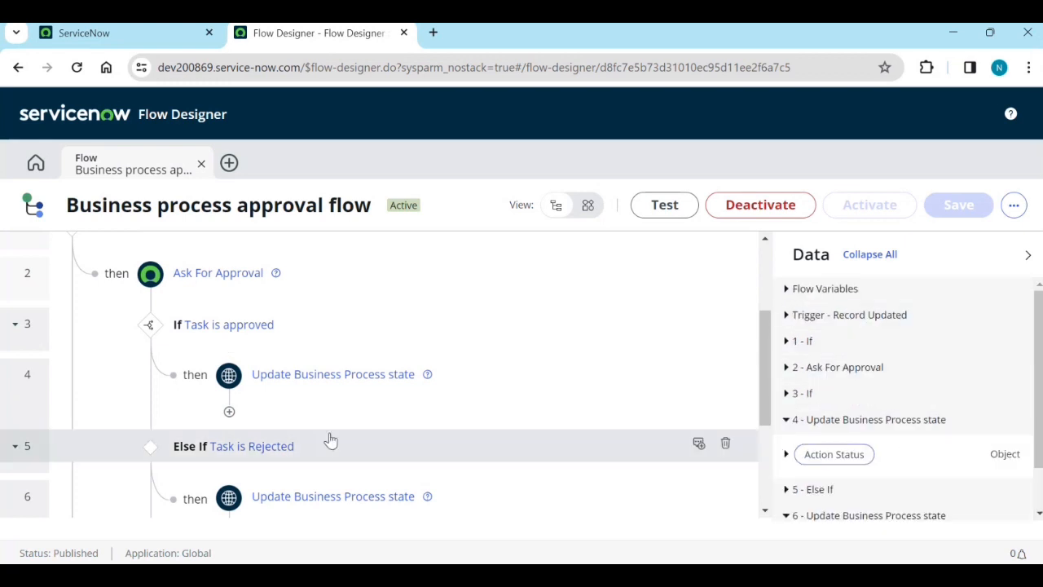
pyautogui.scroll(3, 216, 440)
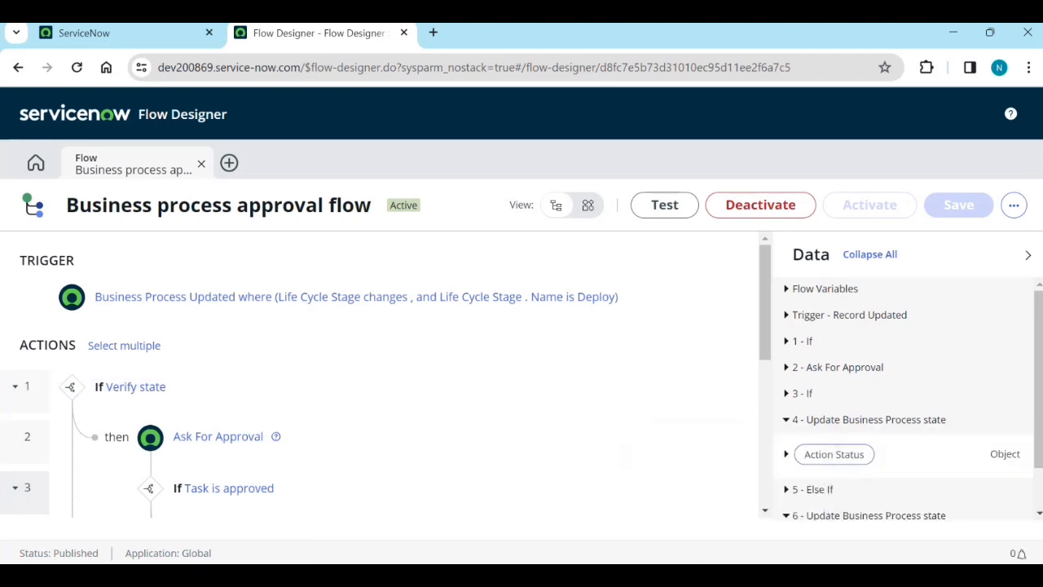
# Switch to Notepad and write the heading "Document the Process" followed by "New flow" in the blank note.
pyautogui.click(807, 574)
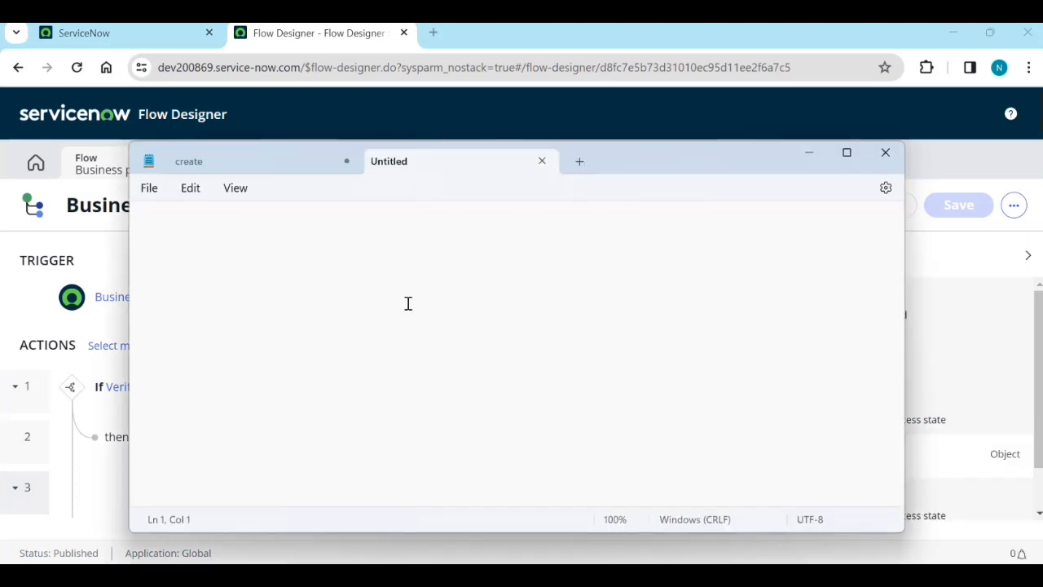
pyautogui.write('Document the Process')
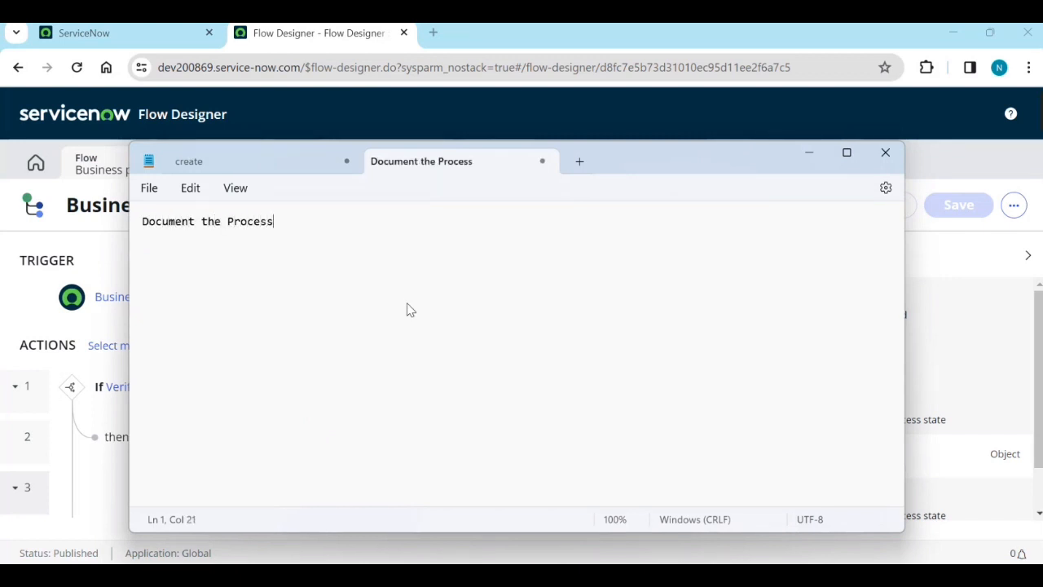
pyautogui.press('Return')
pyautogui.press('Return')
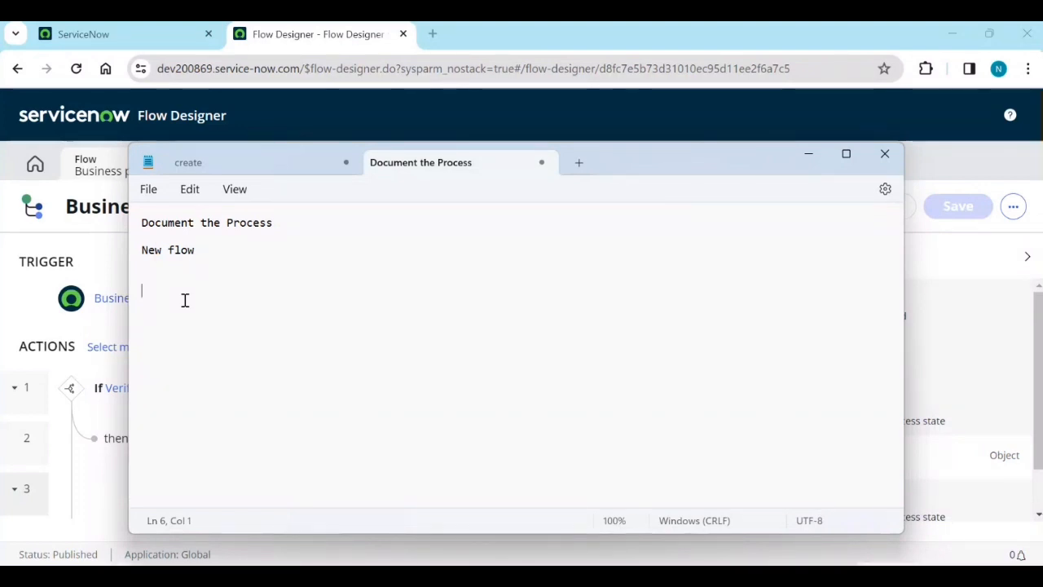
# Add the example "when a user is created and it should add in to the respective group > depart grup" and return to Flow Designer.
pyautogui.write('ex')
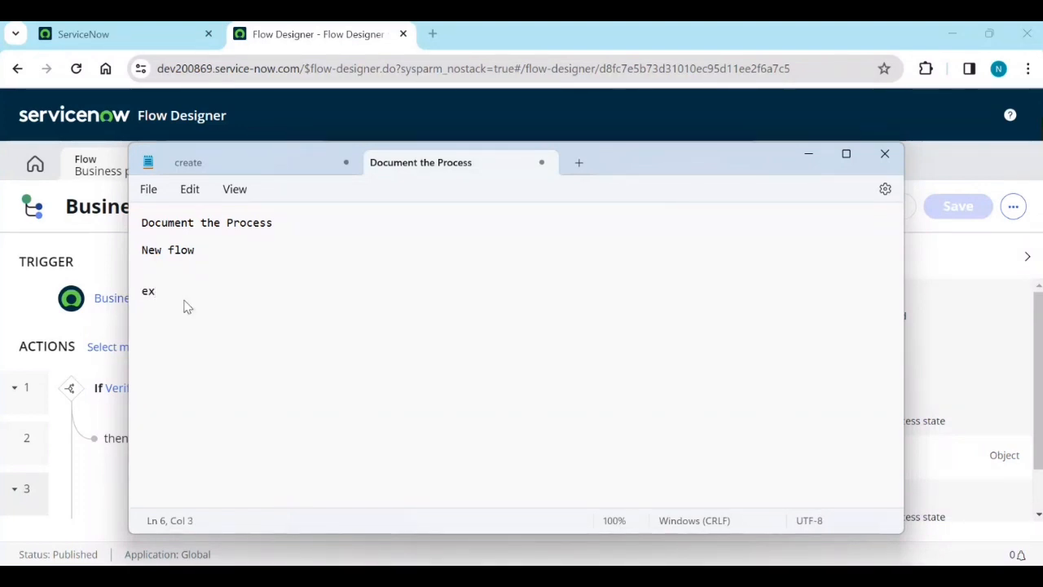
pyautogui.write('ample  when a')
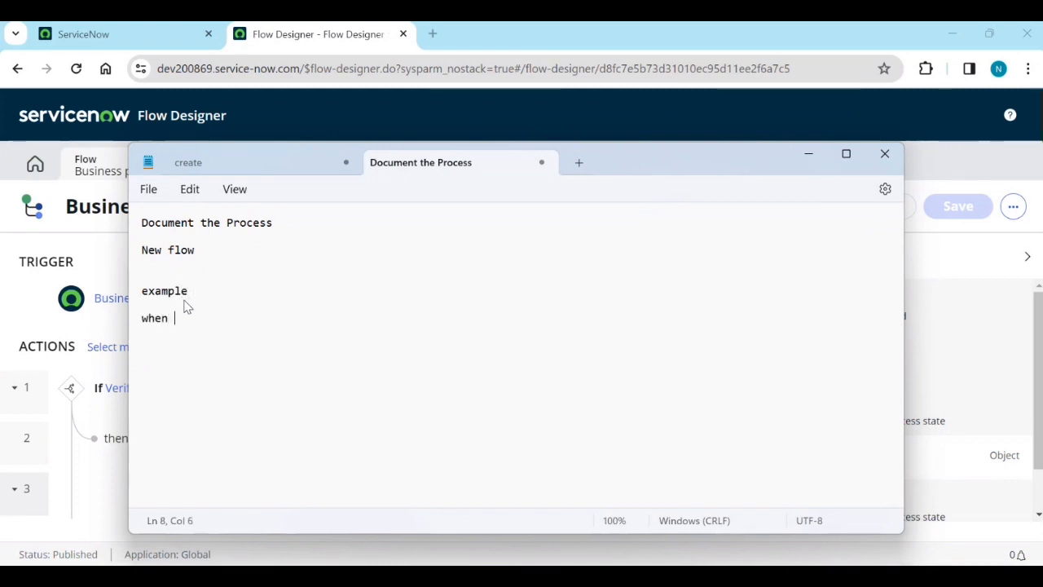
pyautogui.write(' user is created')
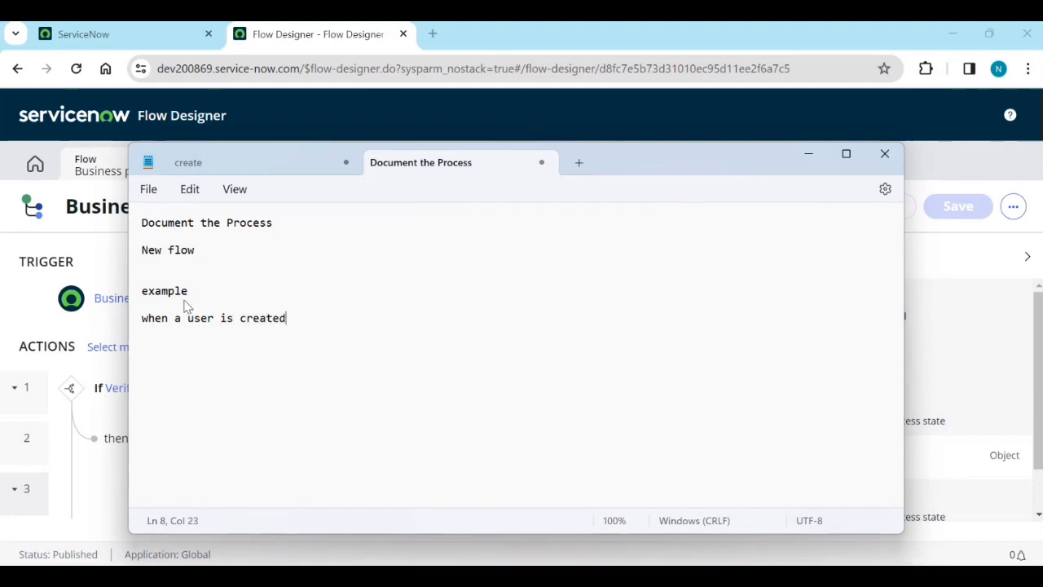
pyautogui.write(' and it should add in to th')
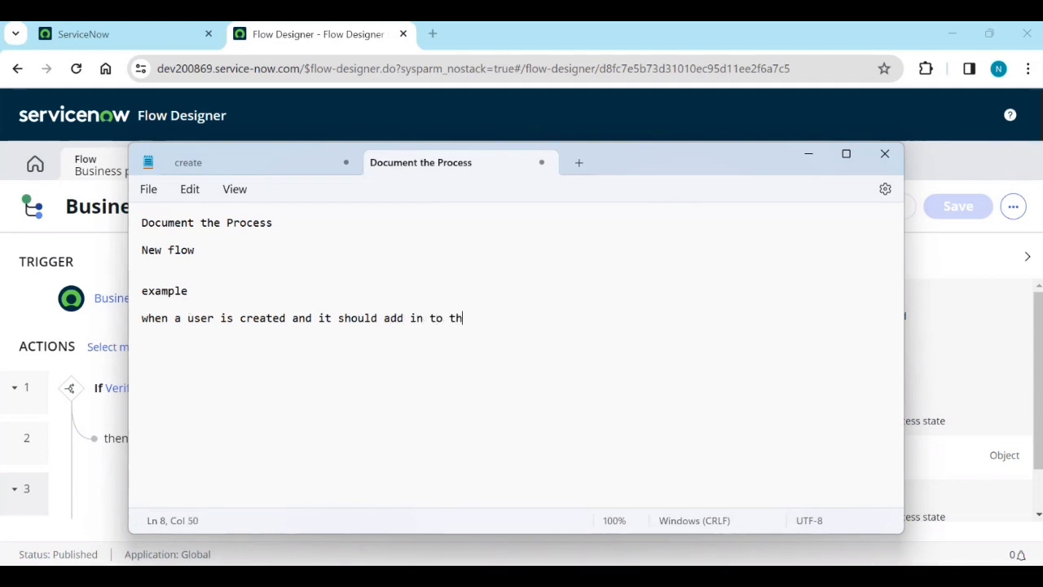
pyautogui.write('e respective ')
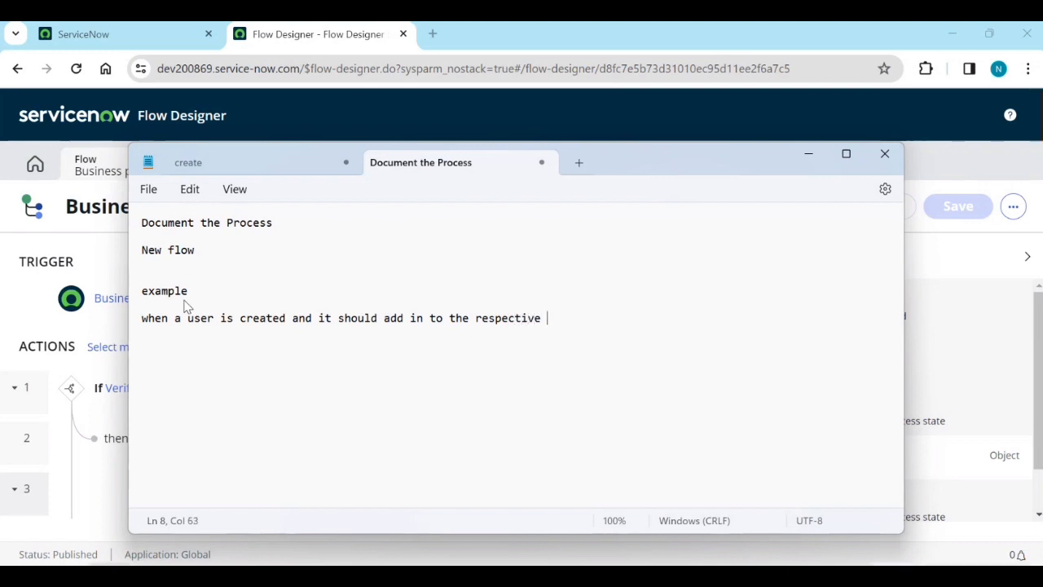
pyautogui.write('group > depart grup')
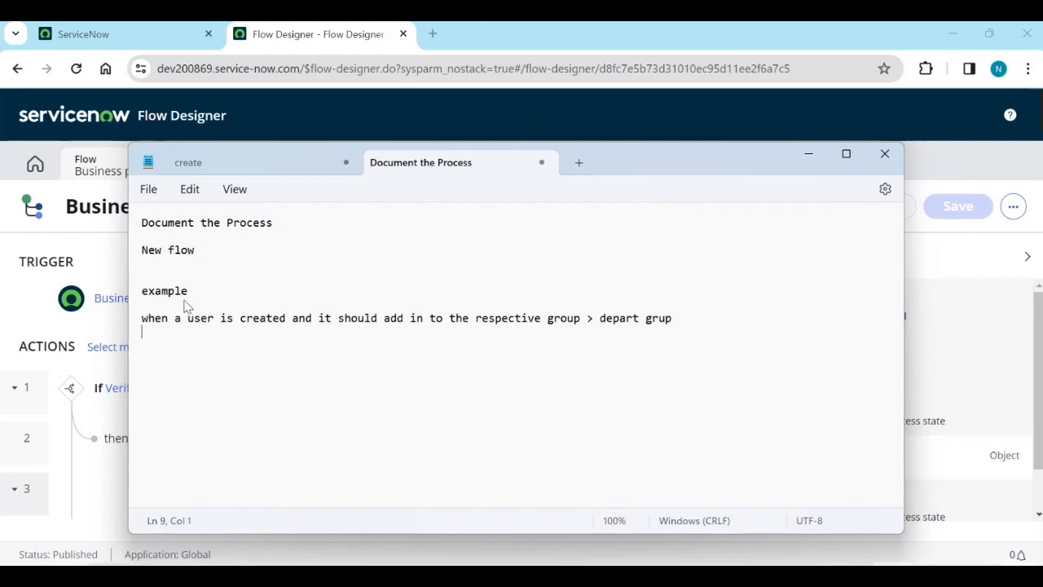
pyautogui.click(803, 162)
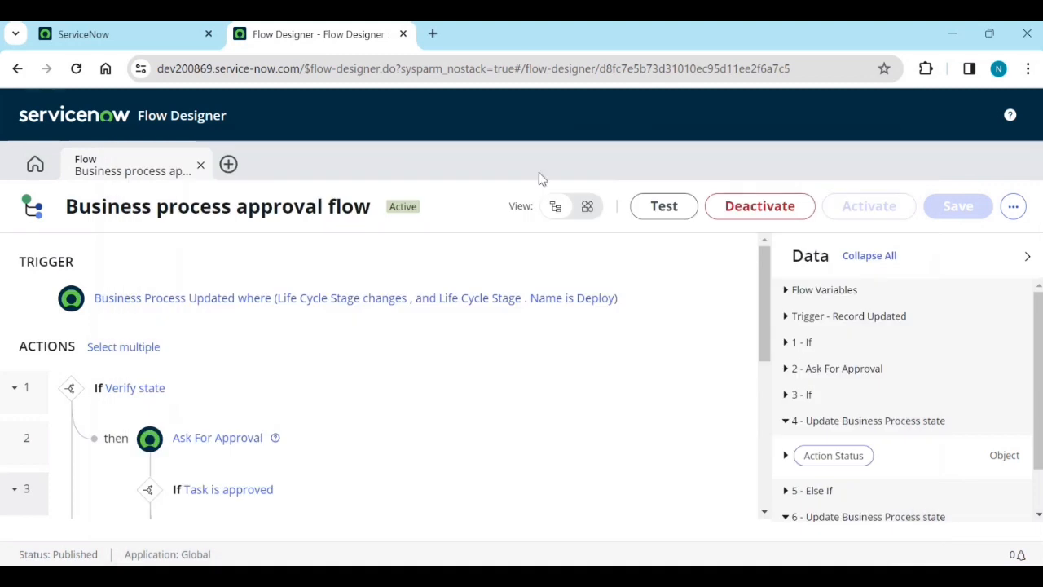
# Find the Users list under User Administration, open it in a new tab, and open its first user record in another tab.
pyautogui.click(135, 34)
pyautogui.click(163, 115)
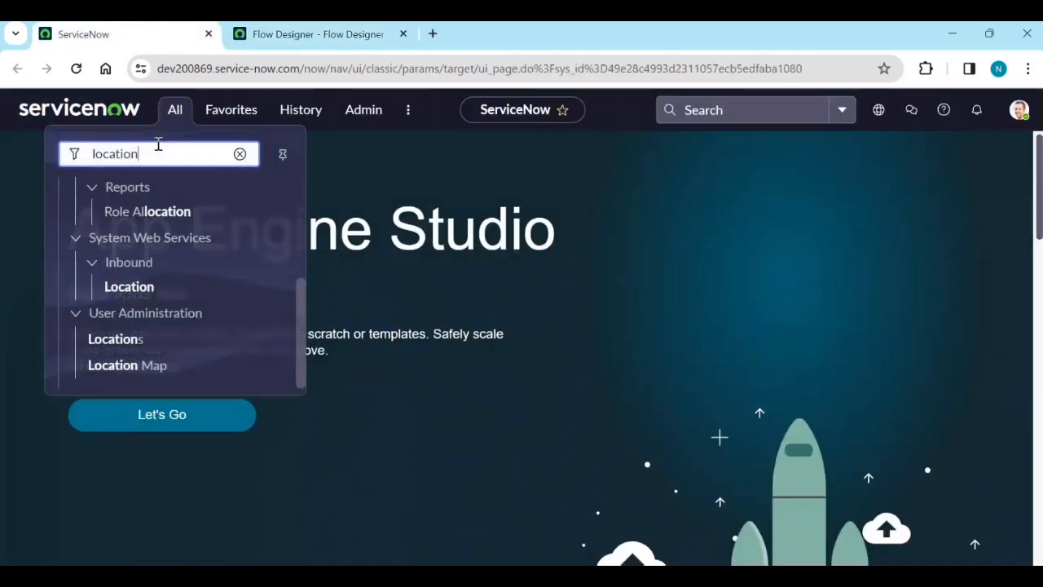
pyautogui.write('users')
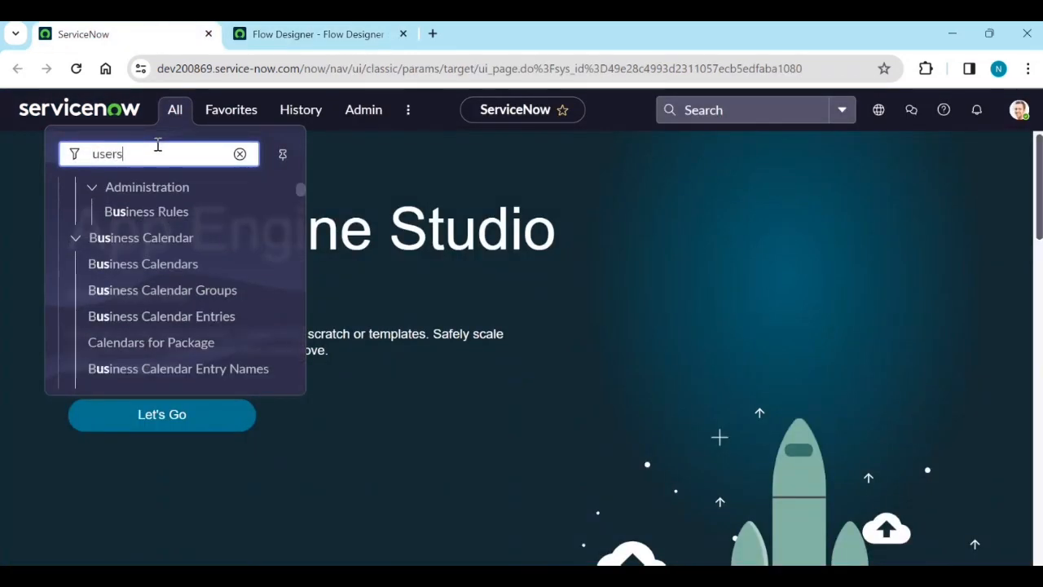
pyautogui.scroll(-2, 127, 344)
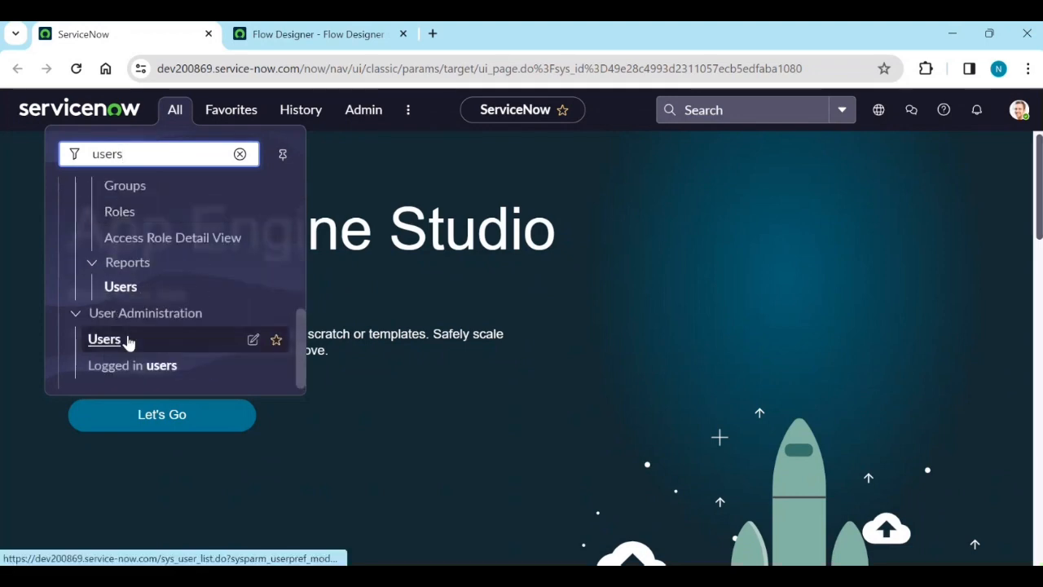
pyautogui.middleClick(127, 341)
pyautogui.click(521, 34)
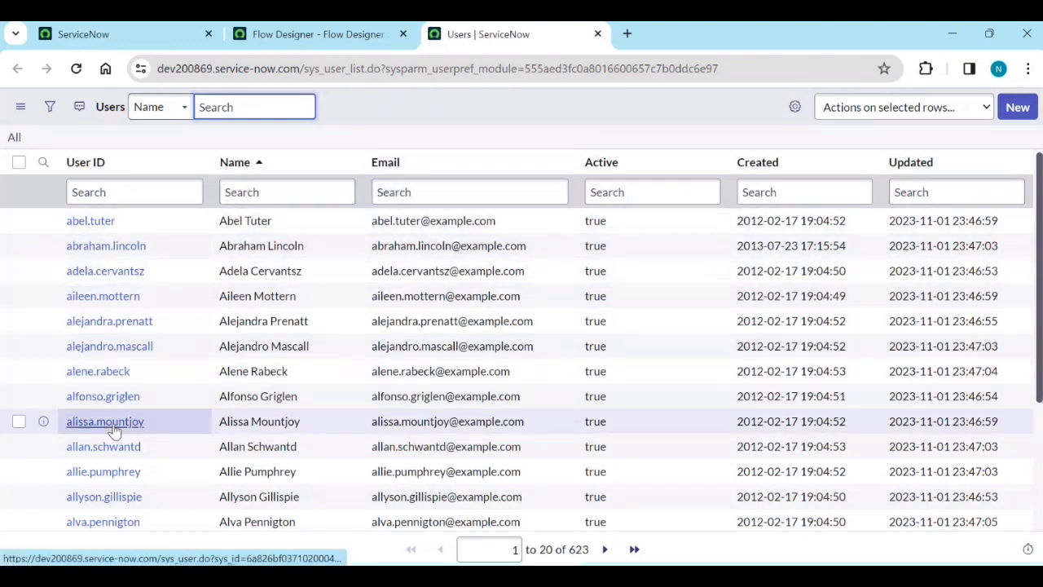
pyautogui.middleClick(90, 221)
pyautogui.click(673, 34)
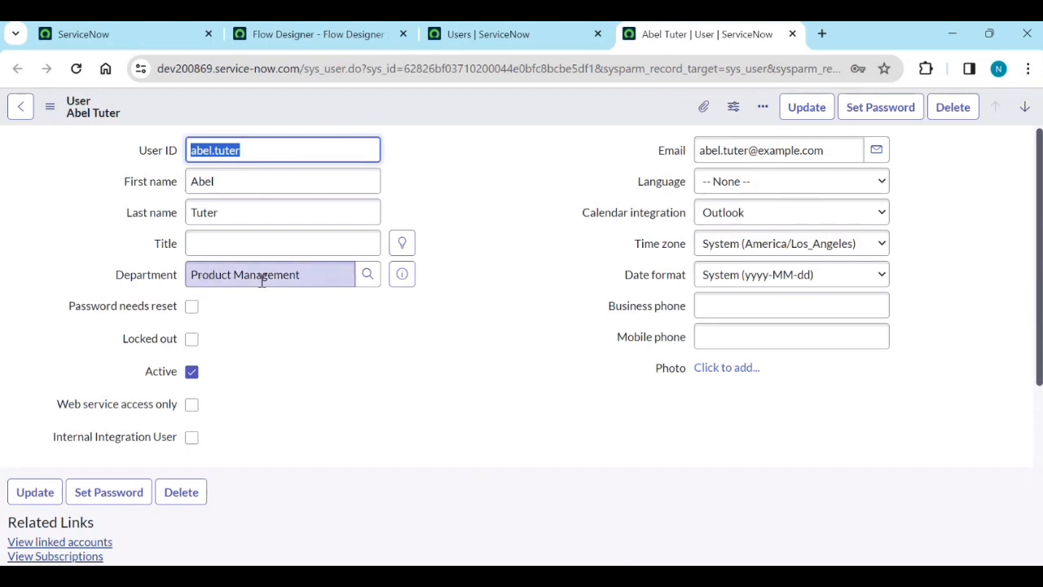
# Look up the departments available to the user and clear Product Management from the Department field.
pyautogui.click(367, 283)
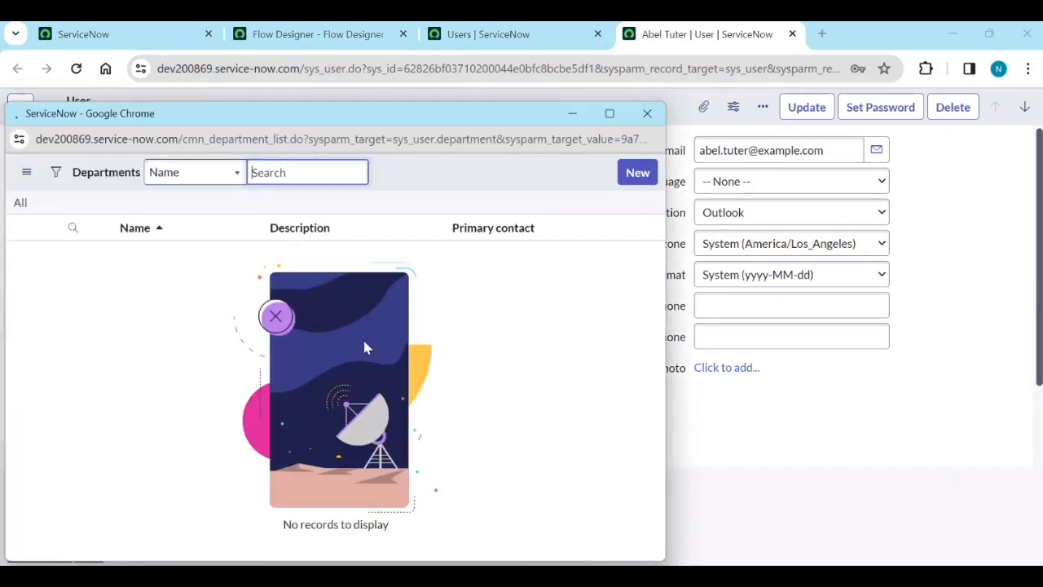
pyautogui.click(647, 114)
pyautogui.tripleClick(269, 269)
pyautogui.press('BackSpace')
# Create a department named Service desk from the user's department lookup and assign it to the user.
pyautogui.click(367, 274)
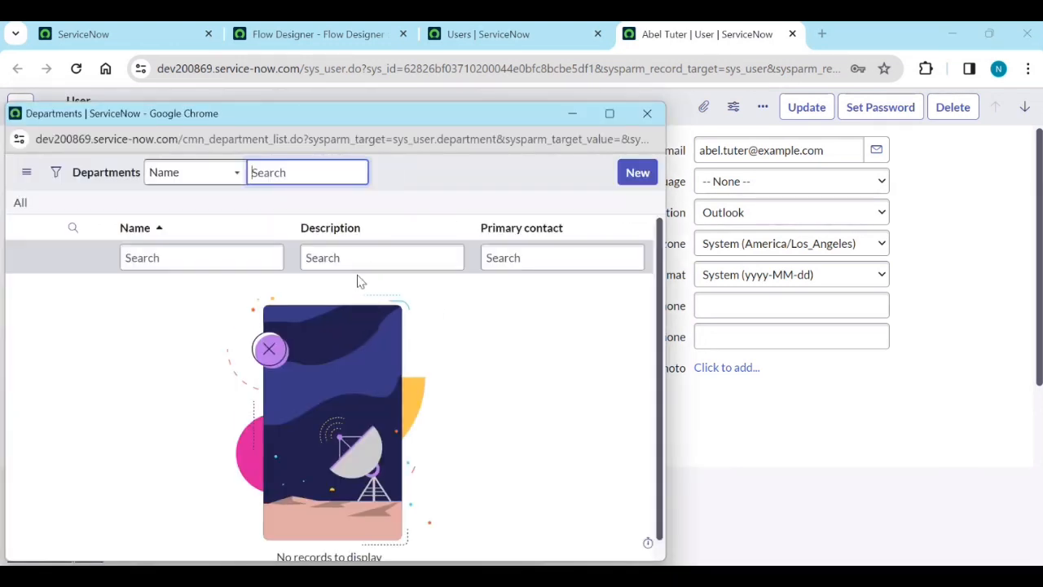
pyautogui.click(632, 175)
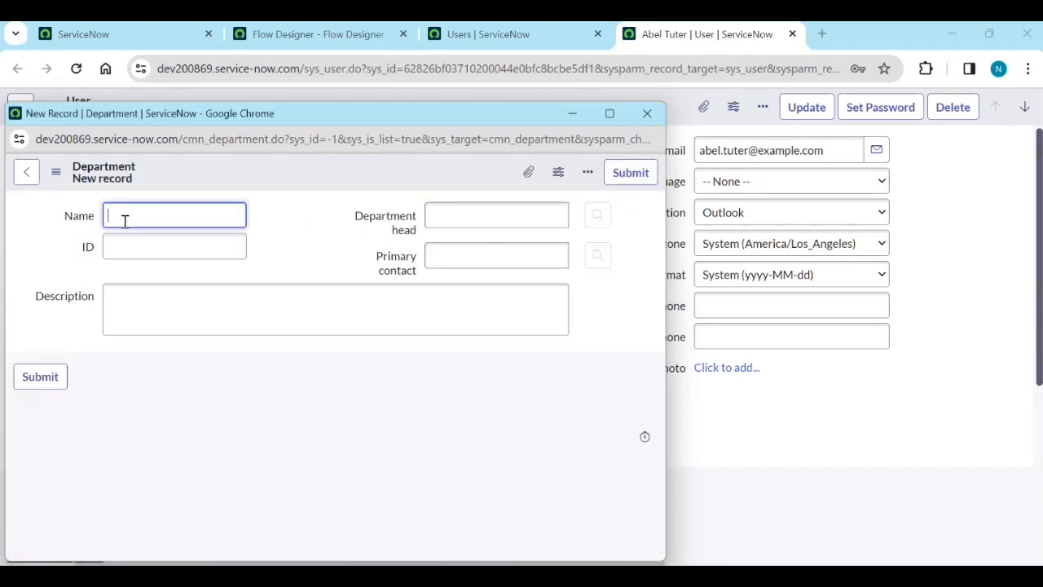
pyautogui.write('Service desk')
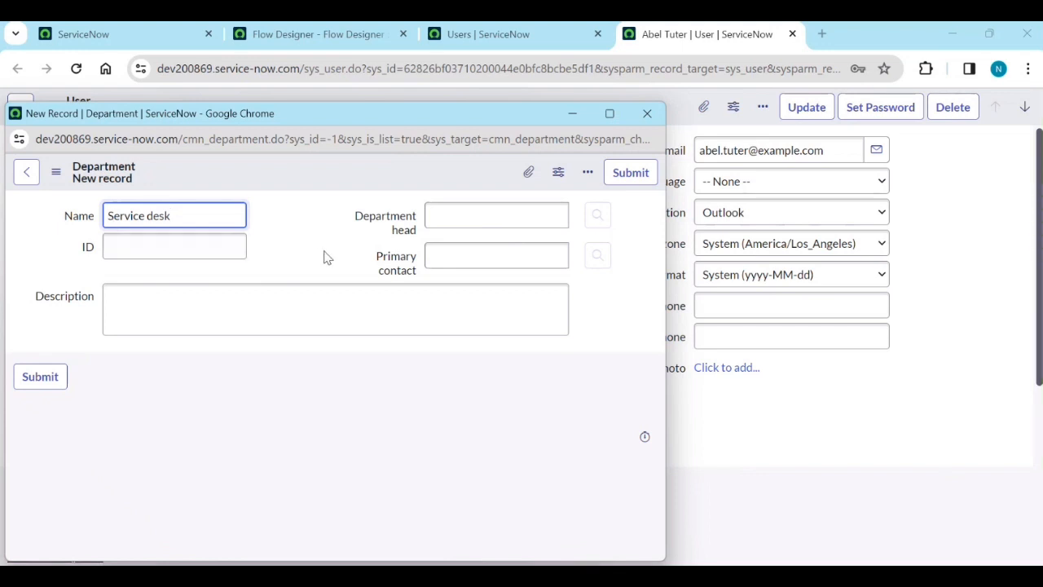
pyautogui.click(630, 176)
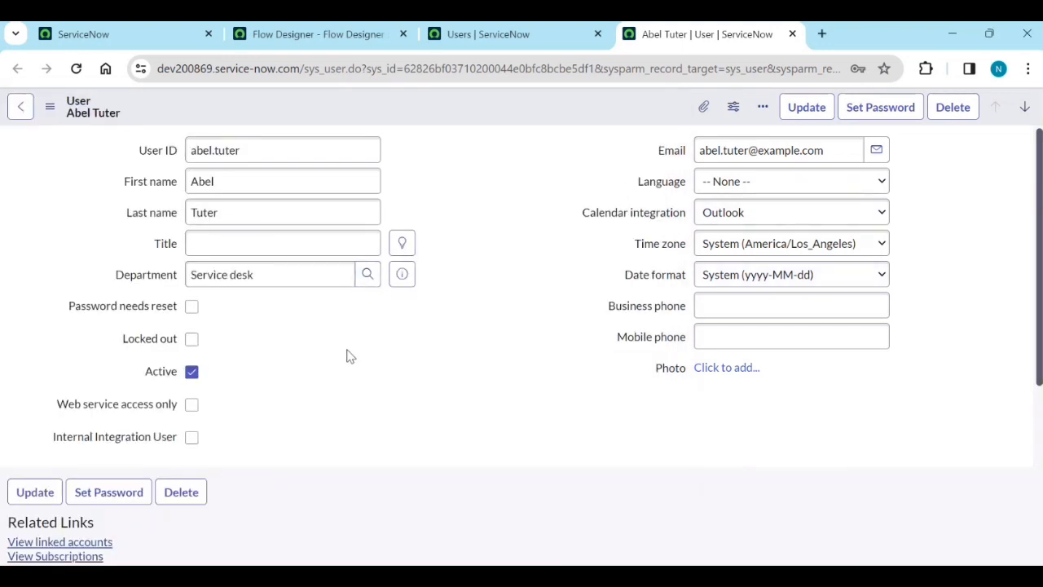
# Check the department lookup again and clear Service desk from the user's Department field.
pyautogui.click(365, 279)
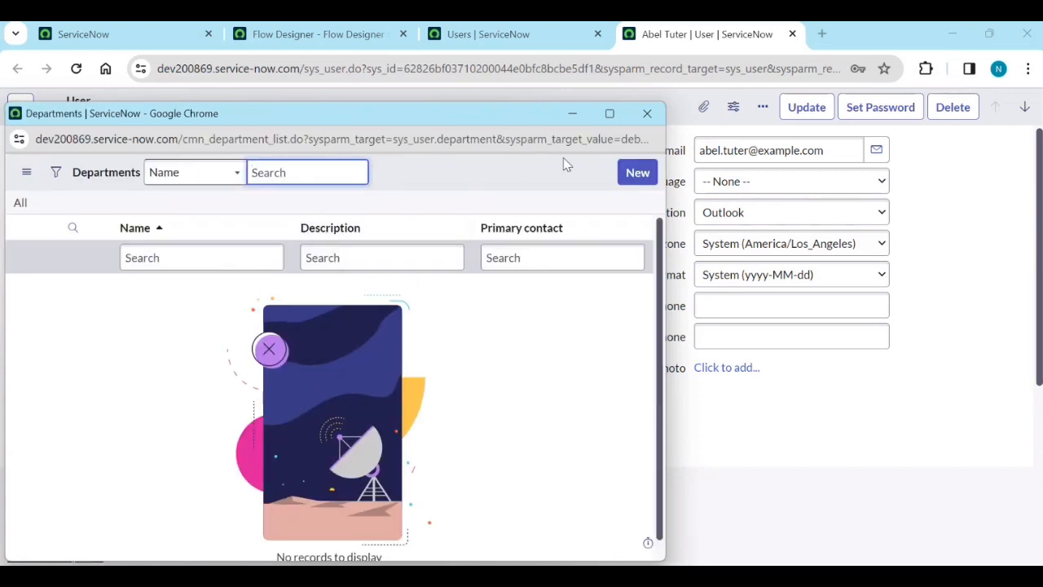
pyautogui.click(650, 117)
pyautogui.click(245, 275)
pyautogui.hotkey('ctrl', 'a')
pyautogui.press('BackSpace')
pyautogui.click(369, 359)
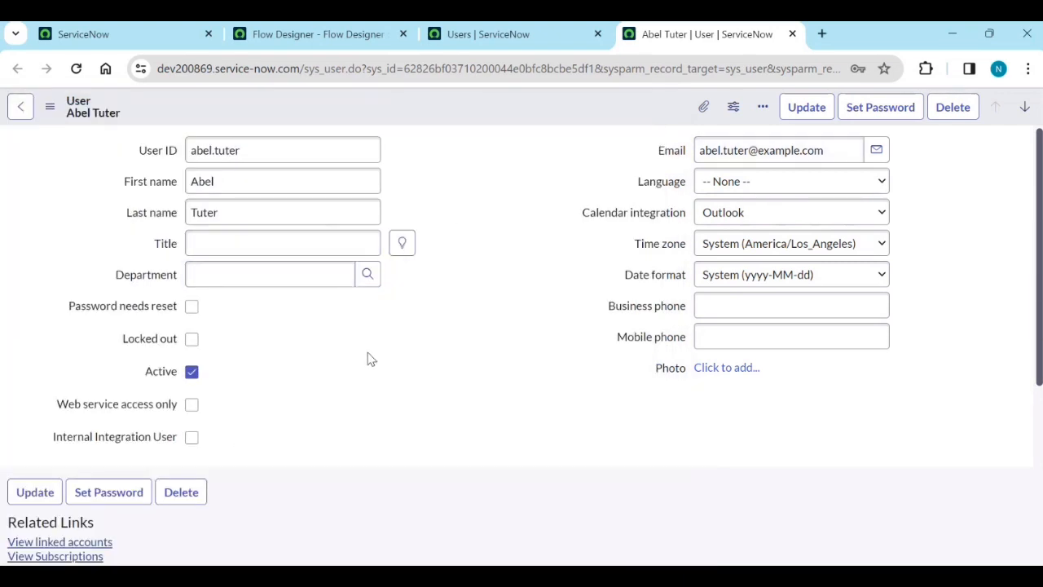
# Reopen and close the department lookup, and save the user record with no department.
pyautogui.click(368, 274)
pyautogui.click(650, 115)
pyautogui.rightClick(543, 122)
pyautogui.click(557, 130)
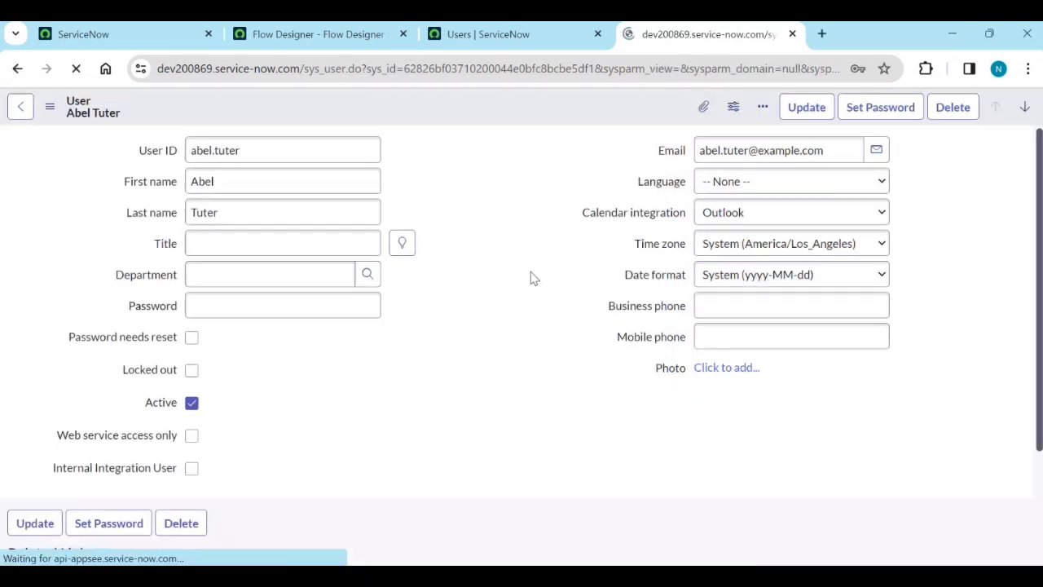
# Look up the available departments from the saved user record and return to its empty Department field.
pyautogui.click(368, 274)
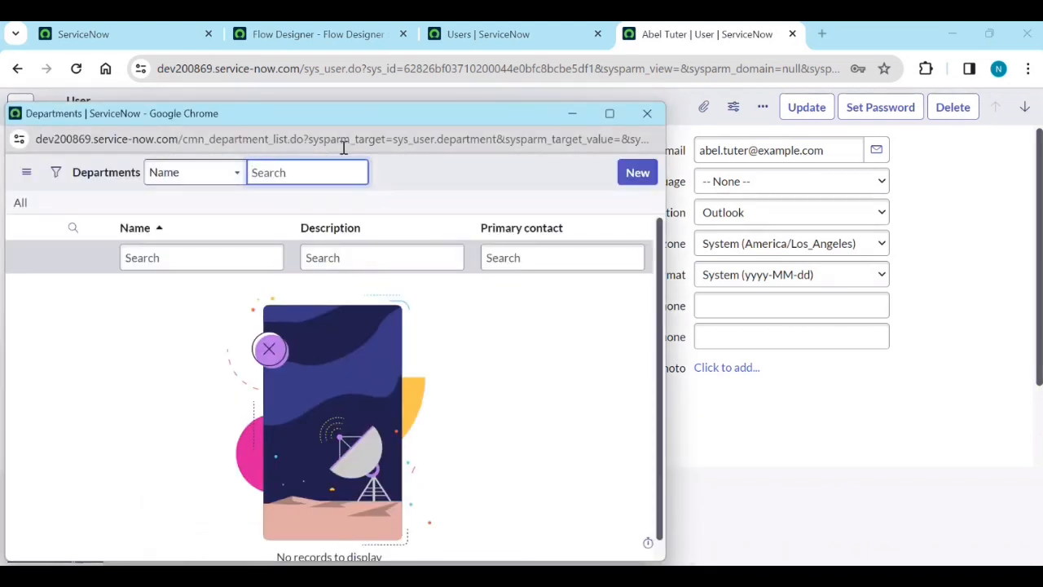
pyautogui.click(647, 114)
pyautogui.click(282, 275)
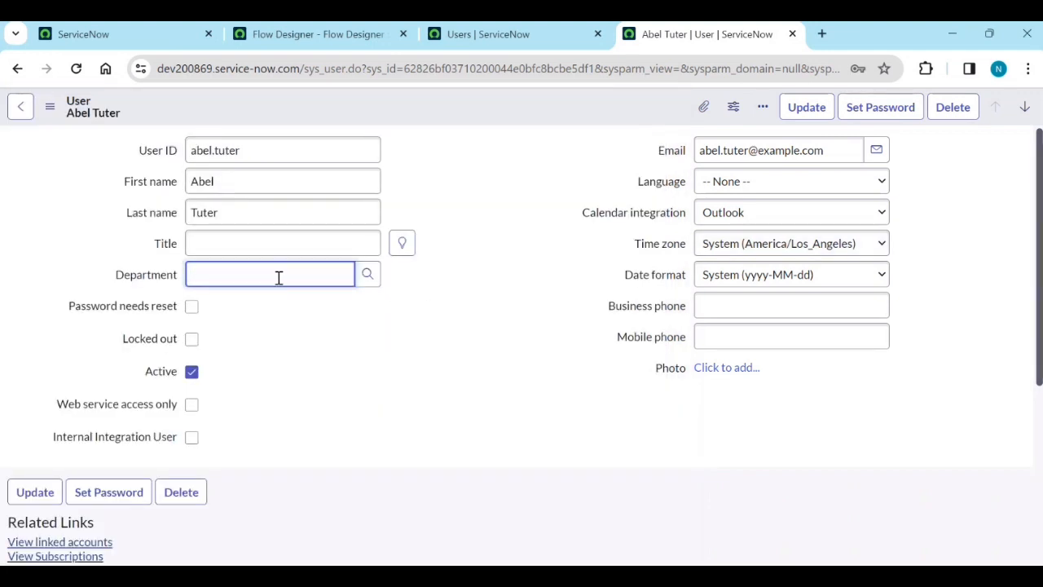
# Start a new user record from the Users list and set its Department to Service desk.
pyautogui.click(488, 33)
pyautogui.click(1030, 110)
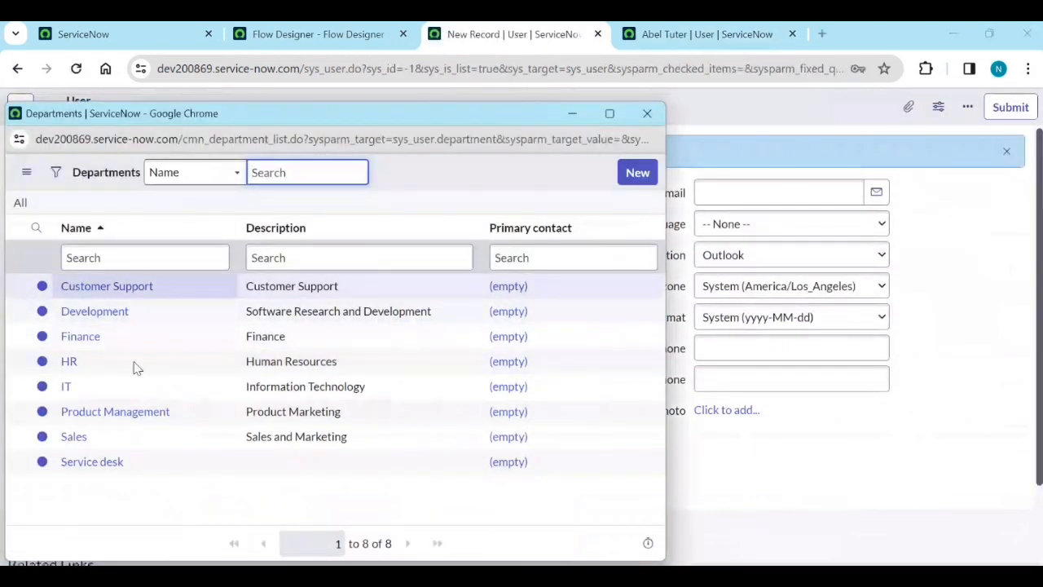
pyautogui.click(657, 115)
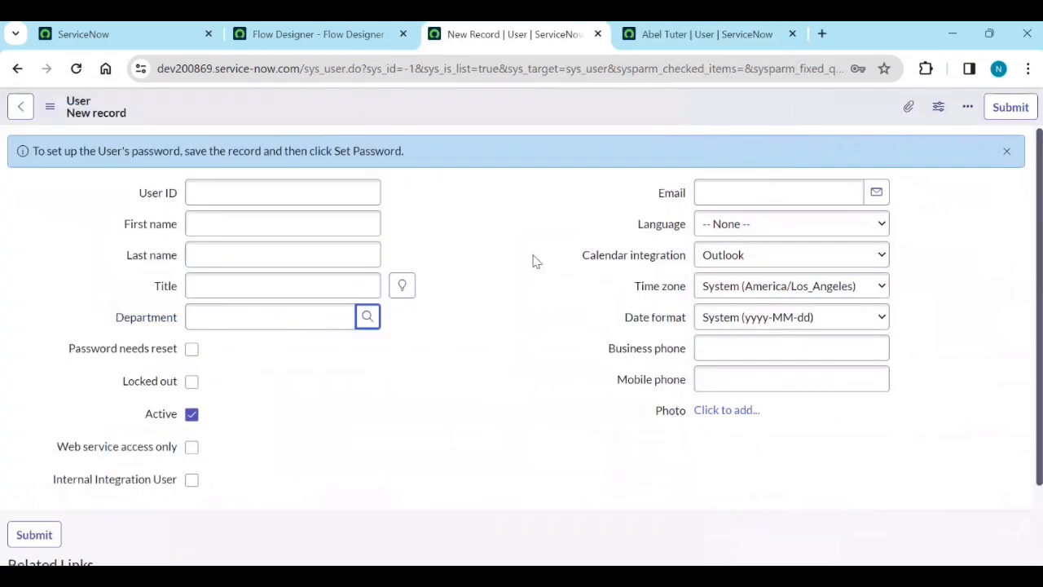
pyautogui.click(367, 316)
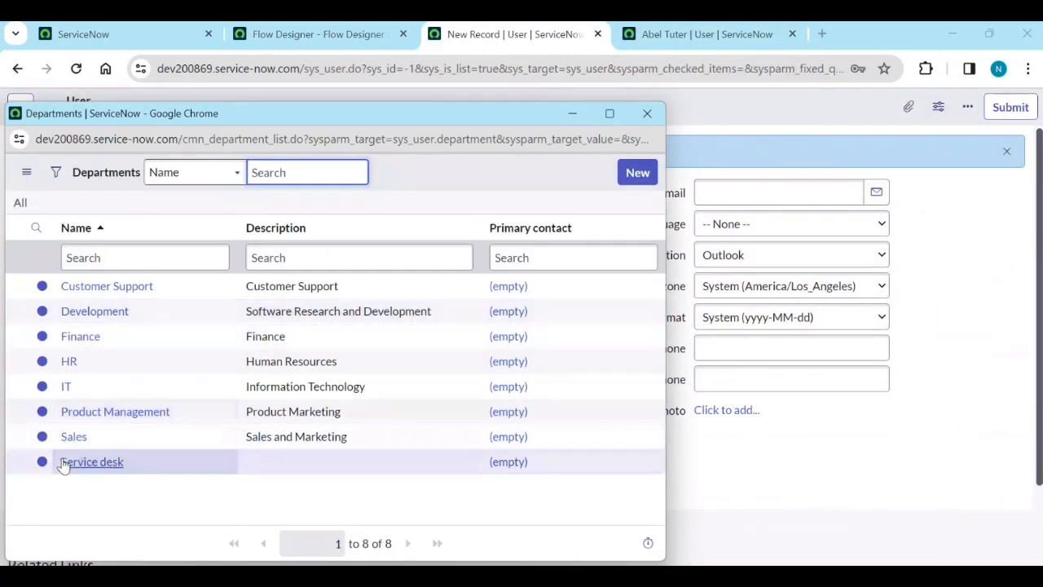
pyautogui.click(88, 463)
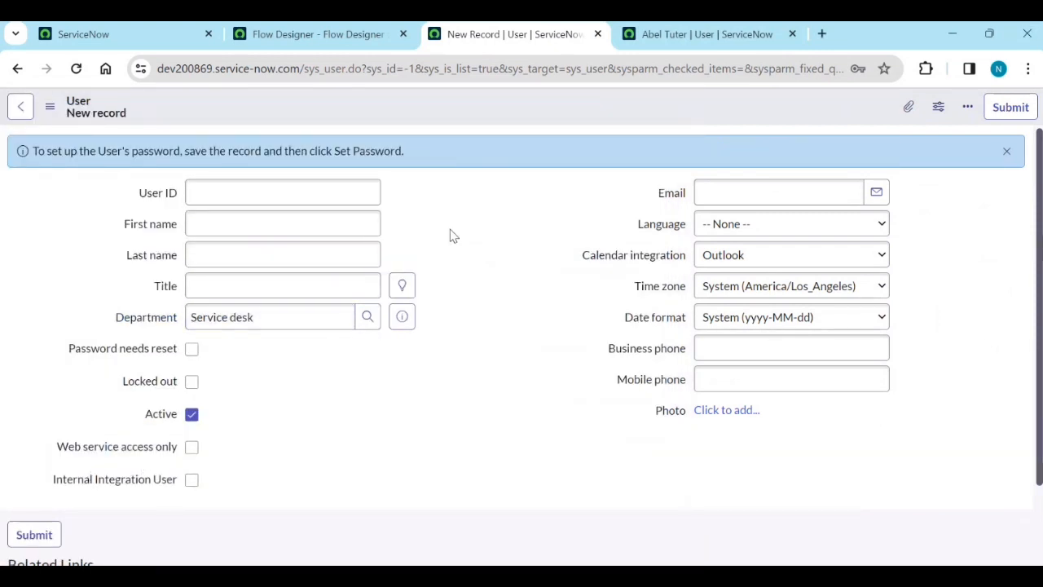
# Find the Groups list under User Administration, open it in a new tab, and start a new group record.
pyautogui.click(139, 34)
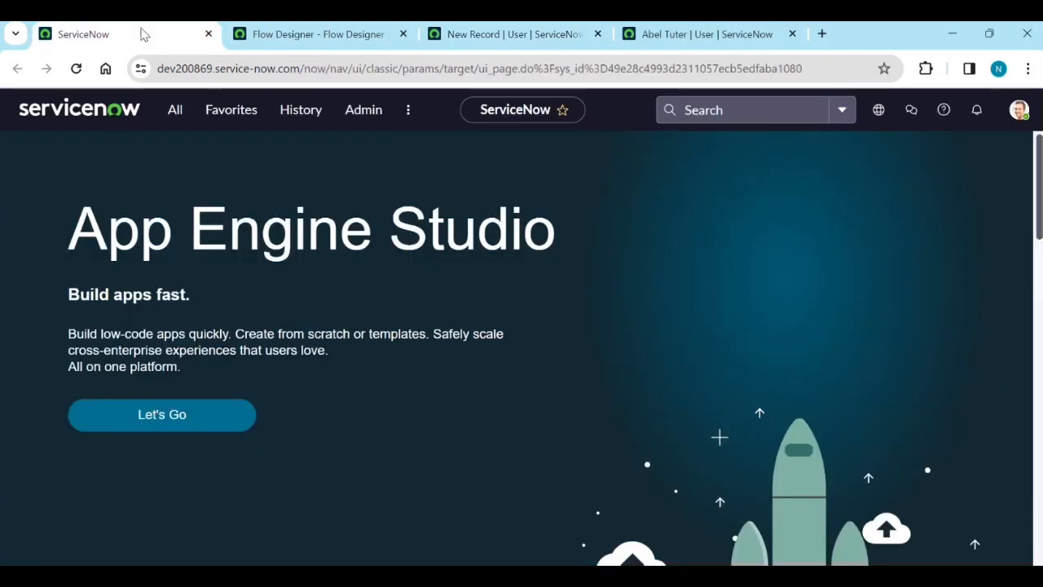
pyautogui.click(181, 109)
pyautogui.doubleClick(153, 154)
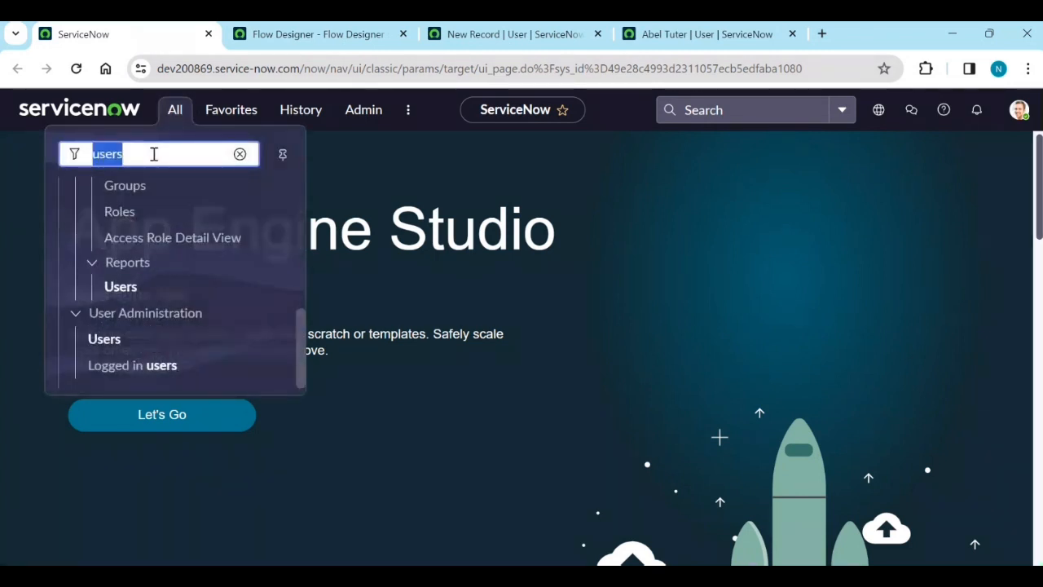
pyautogui.write('groups')
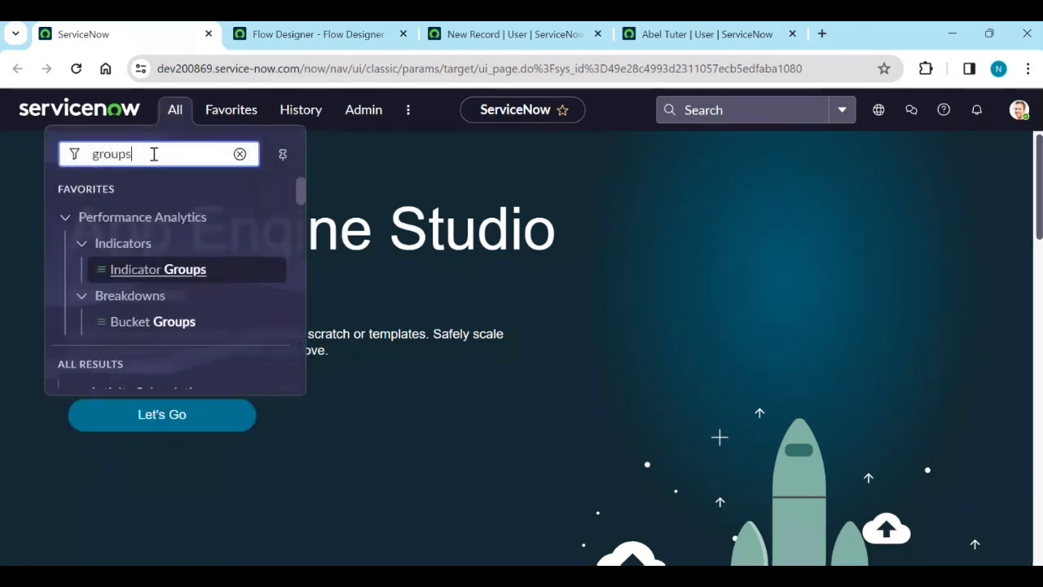
pyautogui.scroll(-3, 114, 245)
pyautogui.scroll(-5, 135, 291)
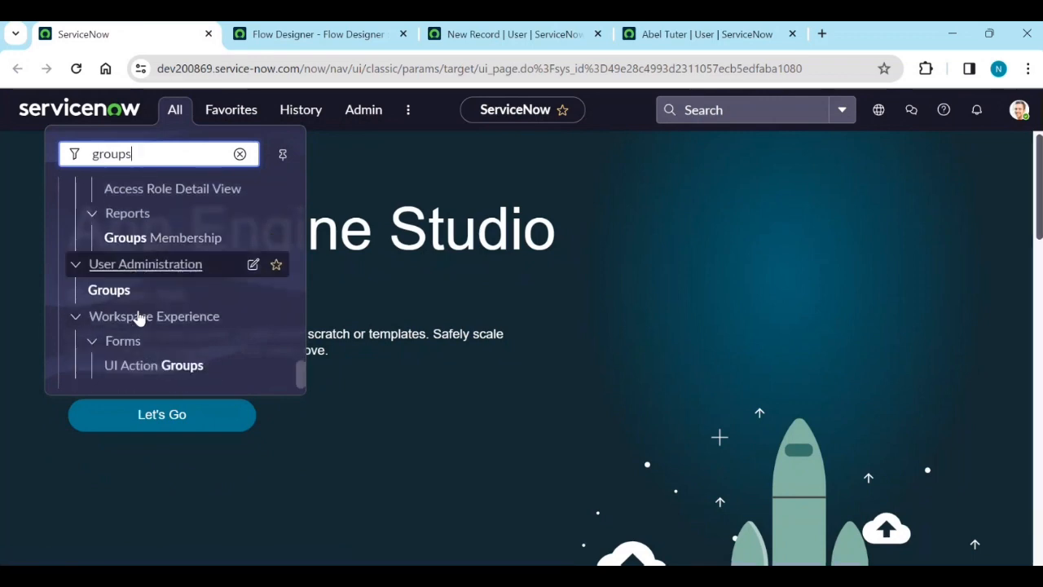
pyautogui.middleClick(110, 291)
pyautogui.click(785, 36)
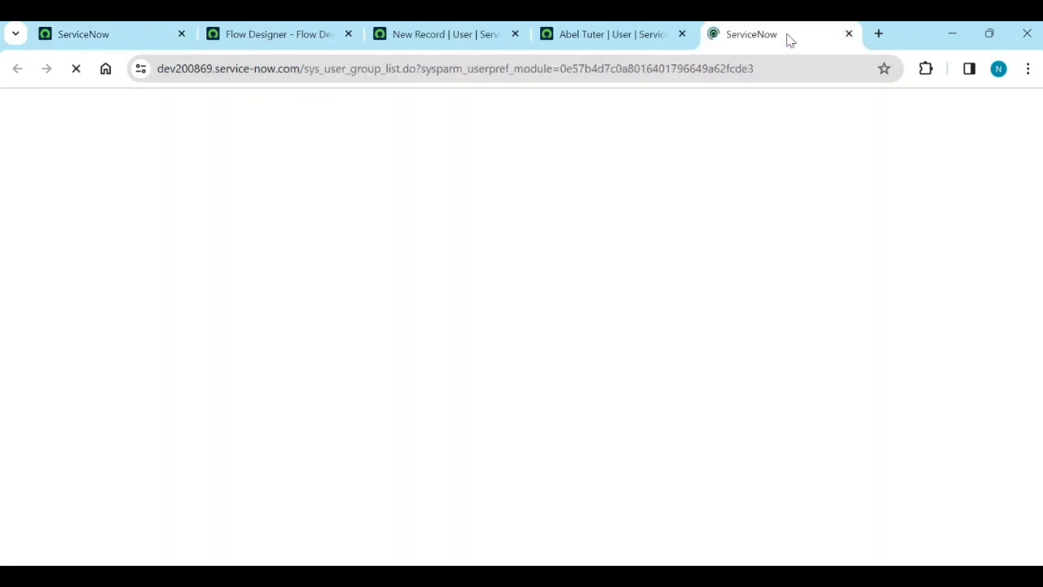
pyautogui.click(1022, 114)
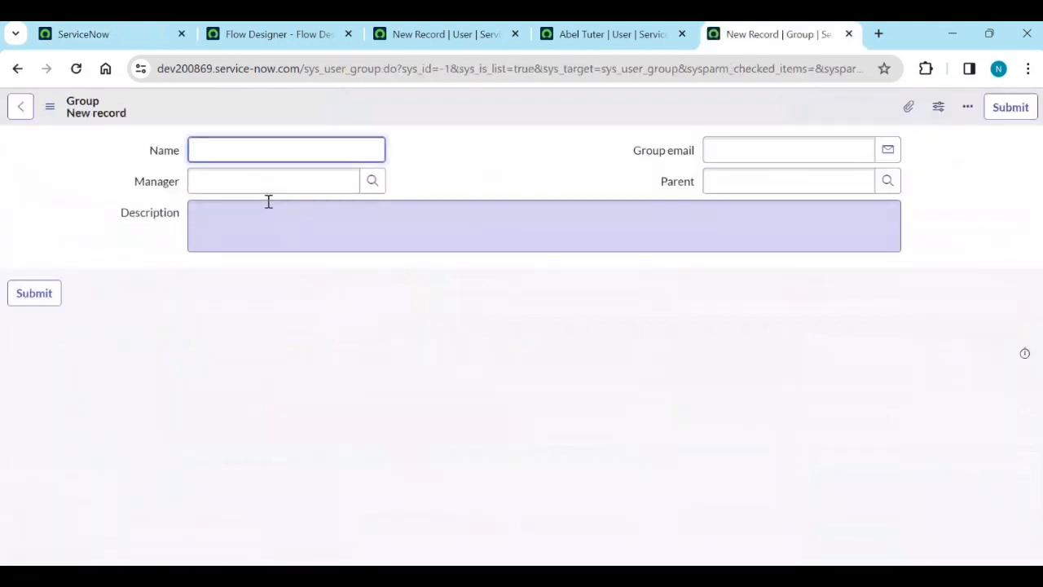
# Try to save the new group record under the name Service Desk, and return to the Groups list.
pyautogui.write('Se')
pyautogui.rightClick(615, 114)
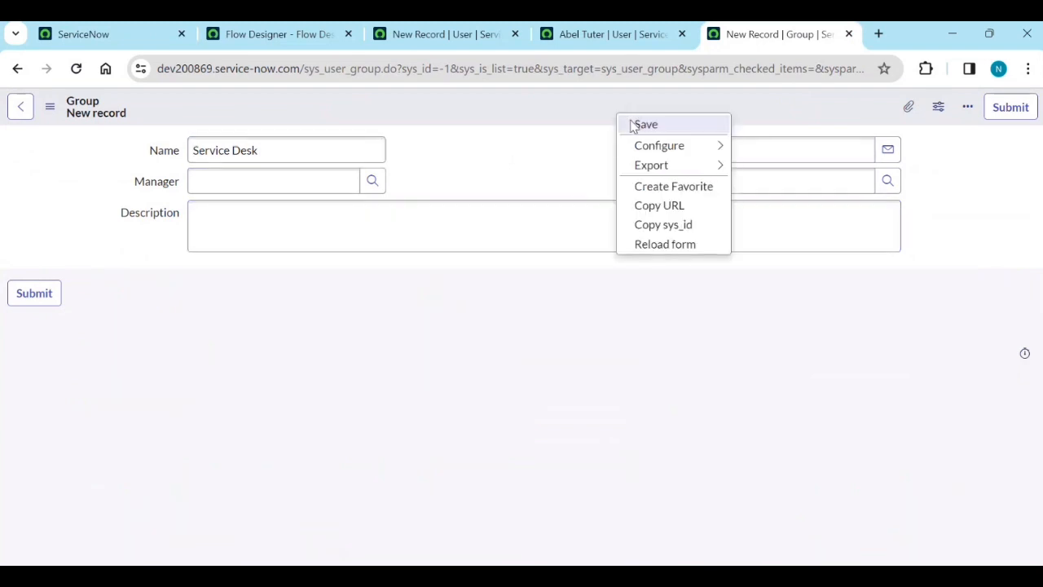
pyautogui.click(635, 129)
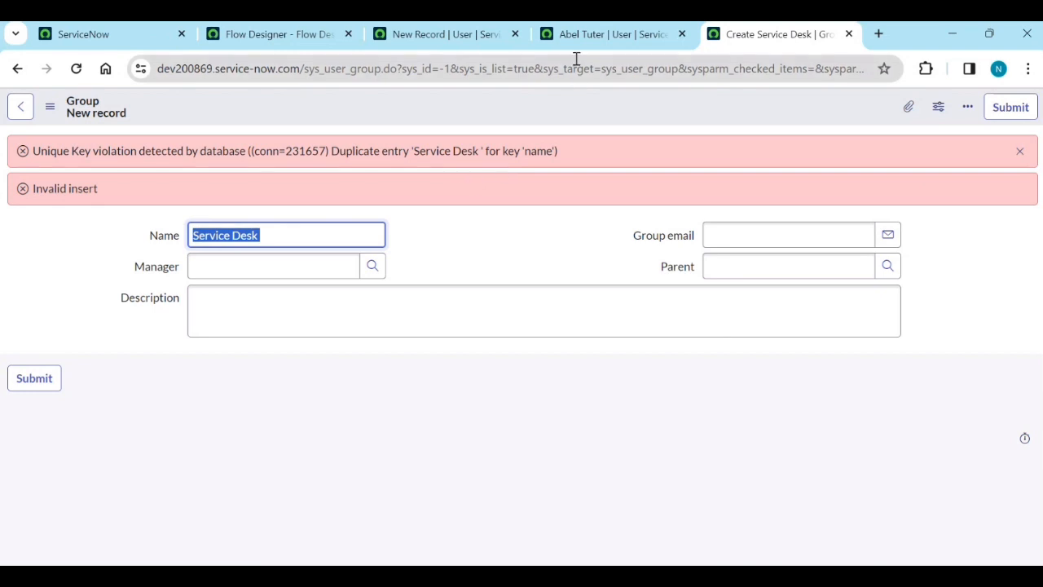
pyautogui.click(17, 69)
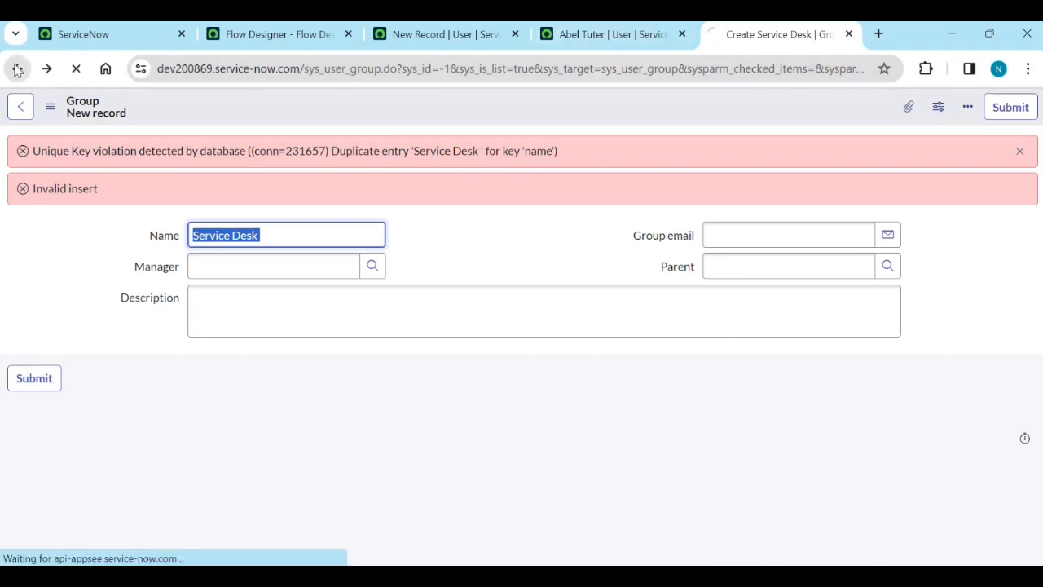
pyautogui.click(17, 69)
# Filter the Groups list for names starting with Service, and check the Service Desk group's members against the new user record's department.
pyautogui.click(135, 190)
pyautogui.write('Service')
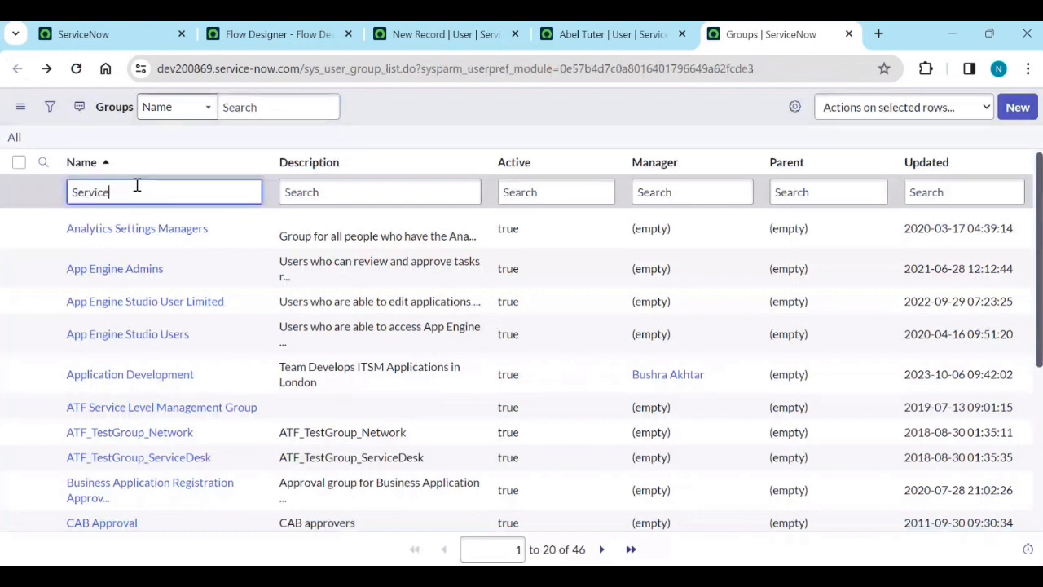
pyautogui.press('Return')
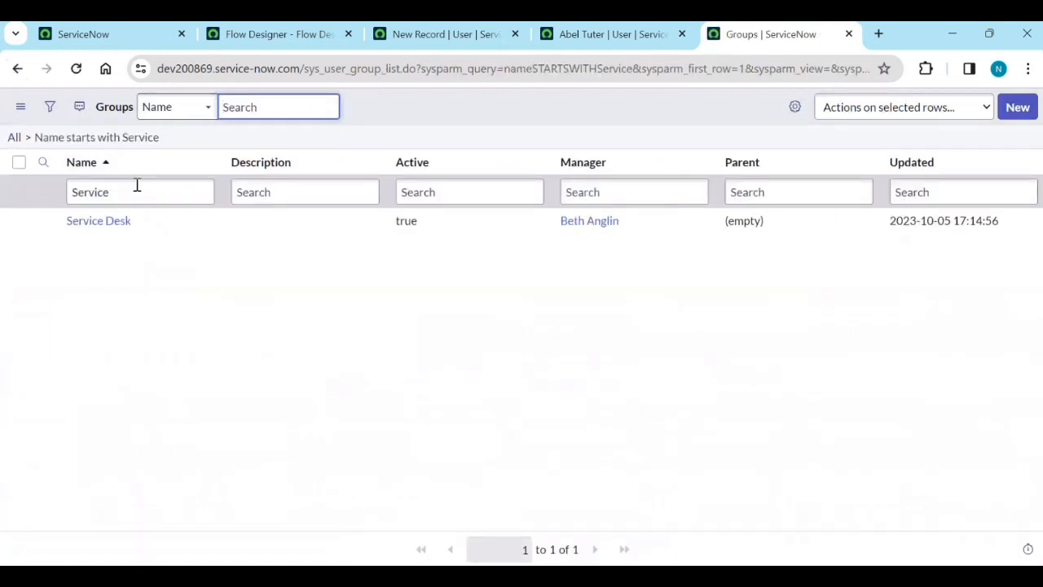
pyautogui.click(115, 230)
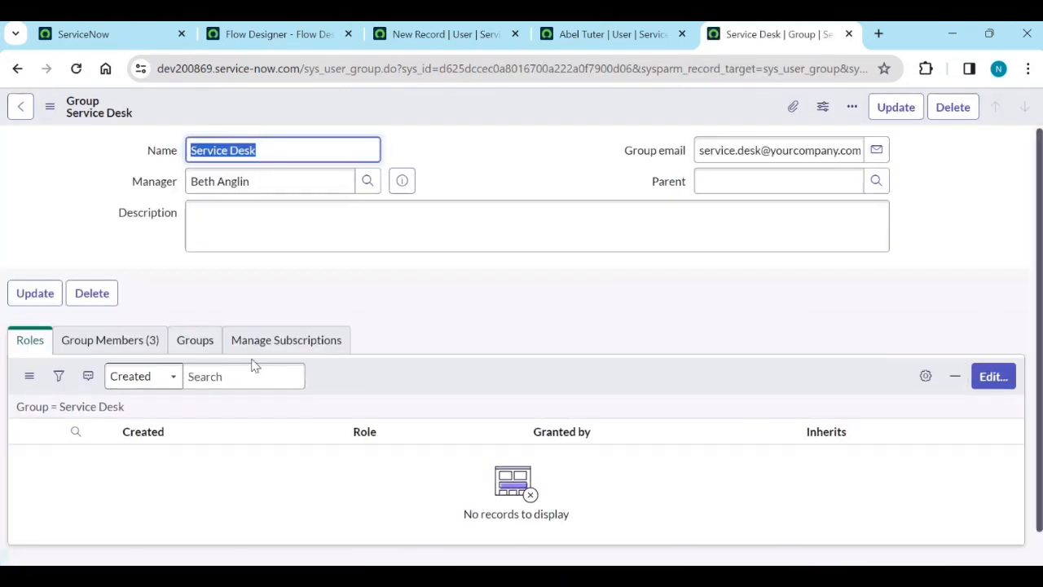
pyautogui.click(110, 349)
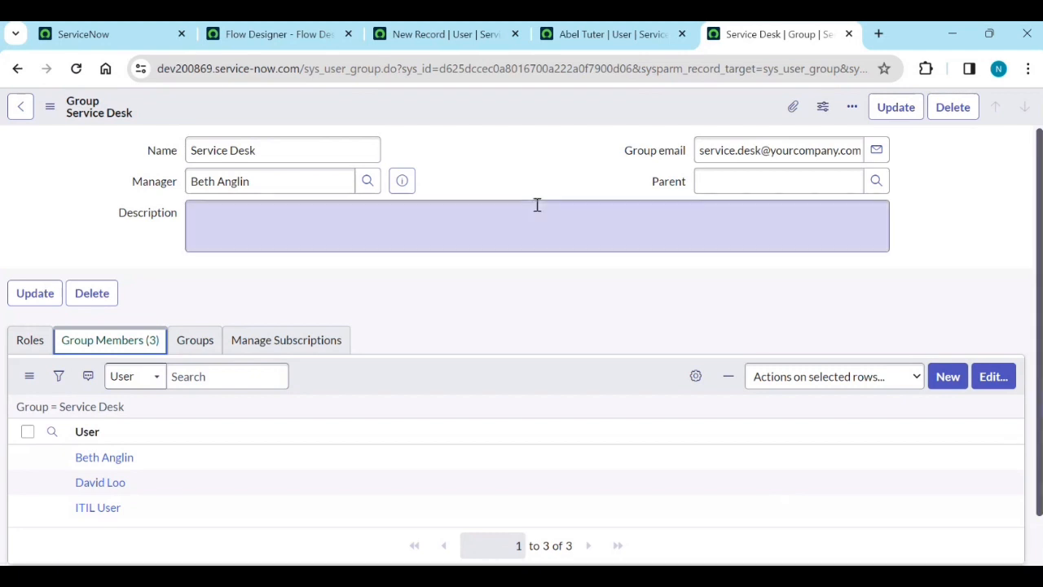
pyautogui.click(432, 34)
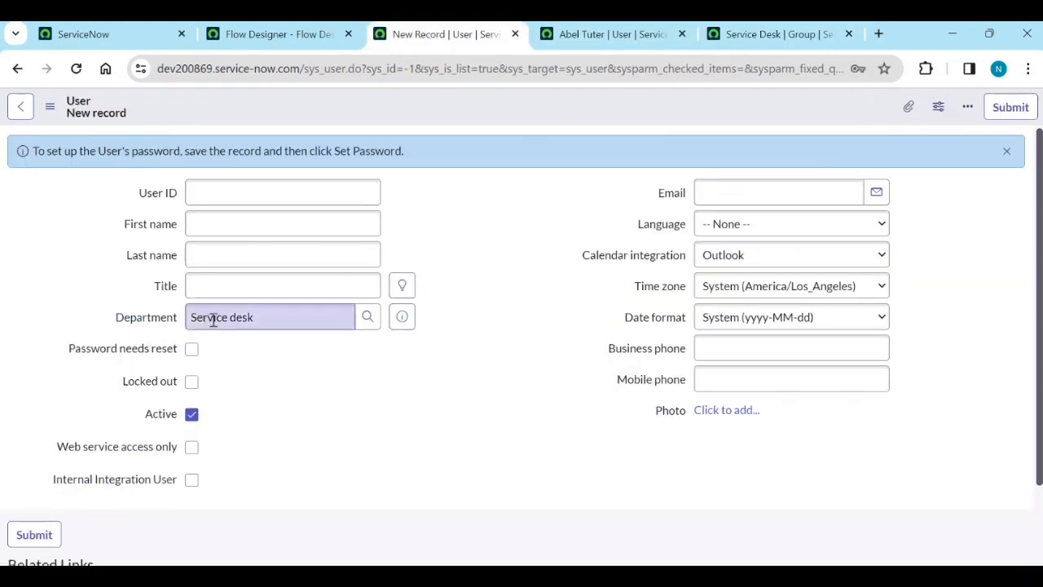
pyautogui.click(754, 37)
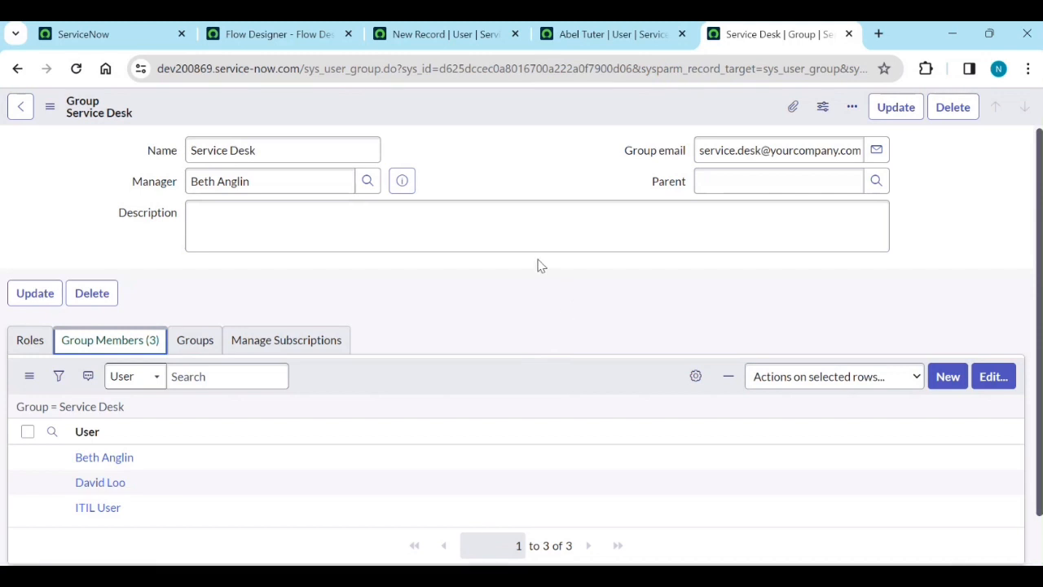
# Start a new flow in Flow Designer and name it Add User to the SD Group.
pyautogui.click(283, 32)
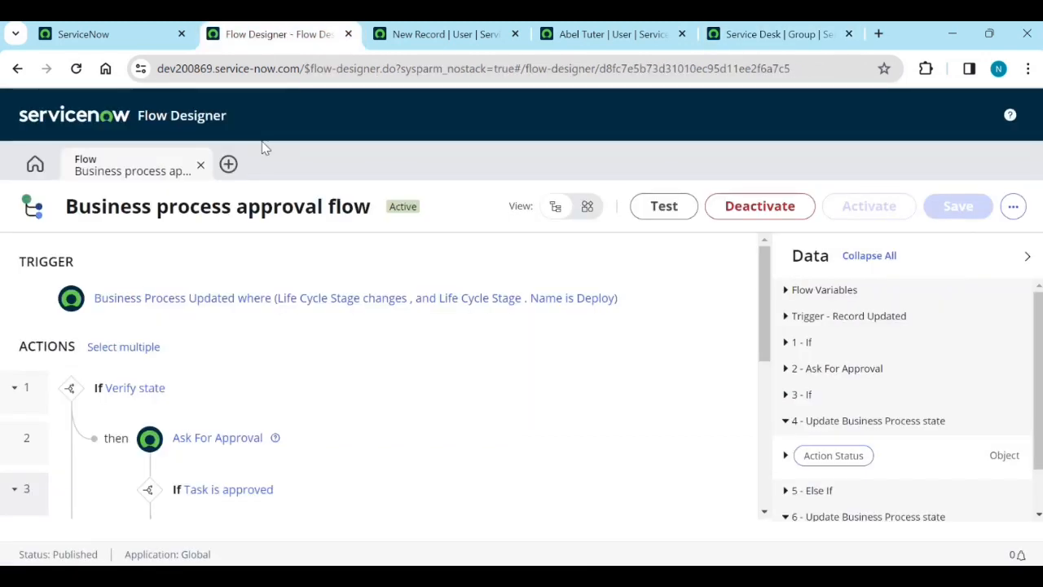
pyautogui.click(229, 165)
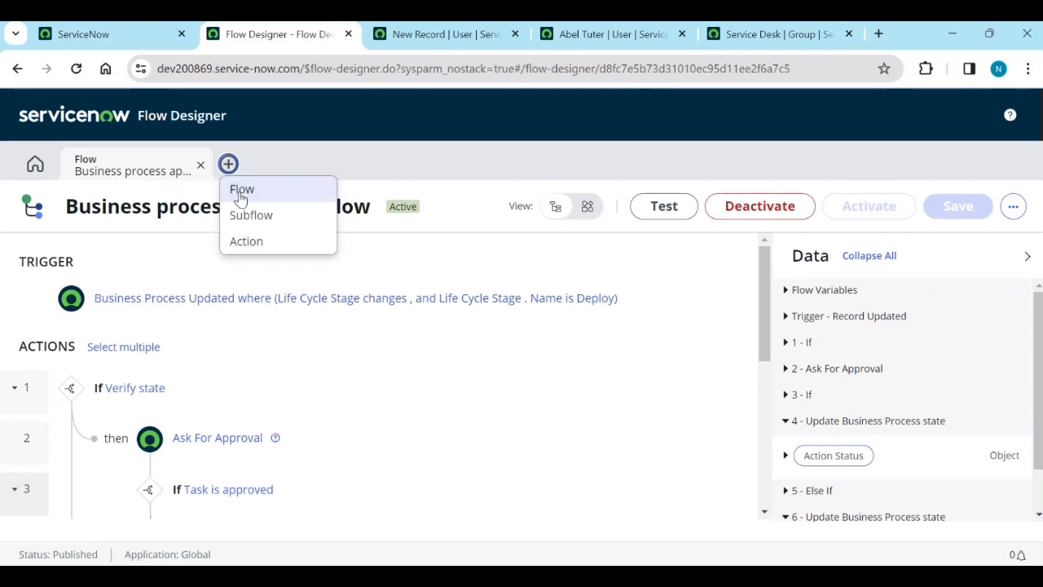
pyautogui.click(241, 190)
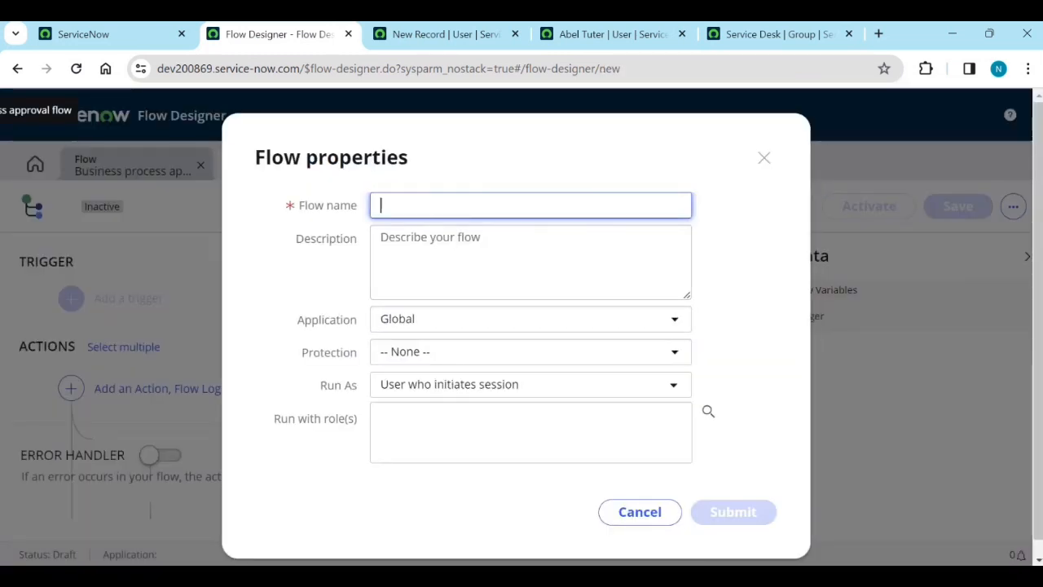
pyautogui.hotkey('alt', 'Tab')
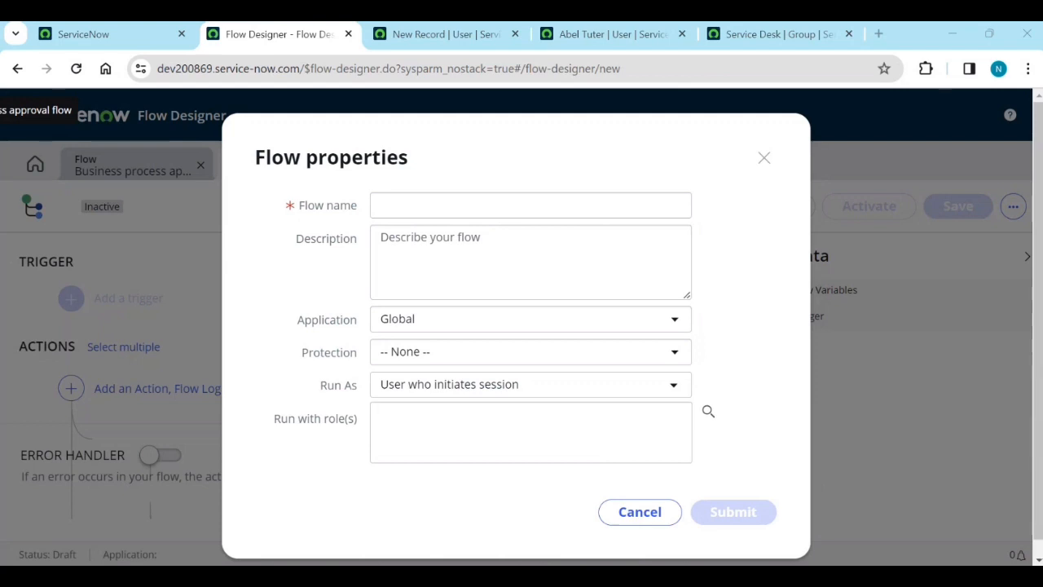
pyautogui.click(419, 210)
pyautogui.write('Add')
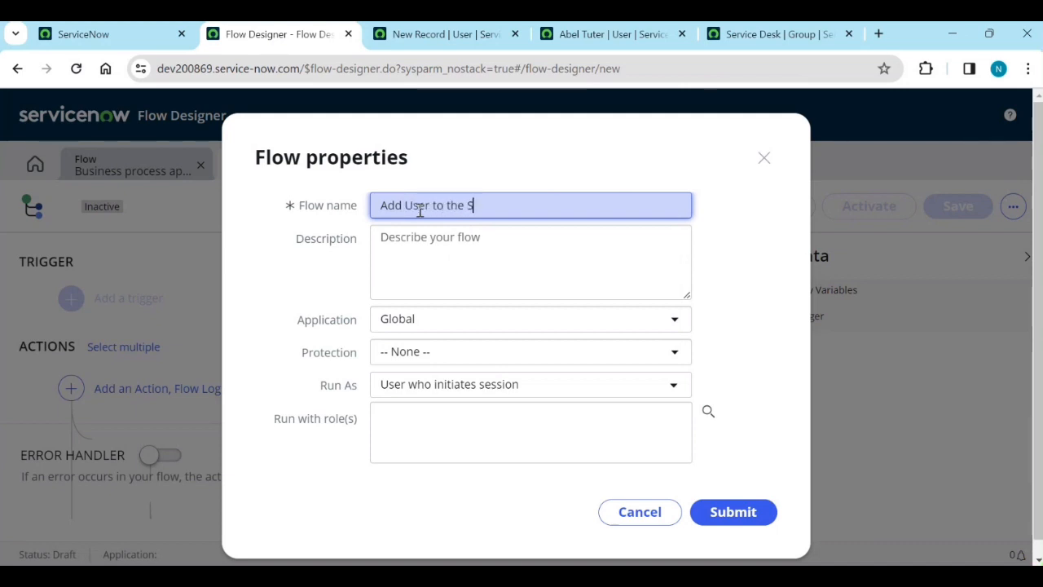
pyautogui.write('User to the SD Group')
# Review the new flow's application, protection and run-as options, submit it with the default settings, and skip the introductory tour.
pyautogui.click(514, 253)
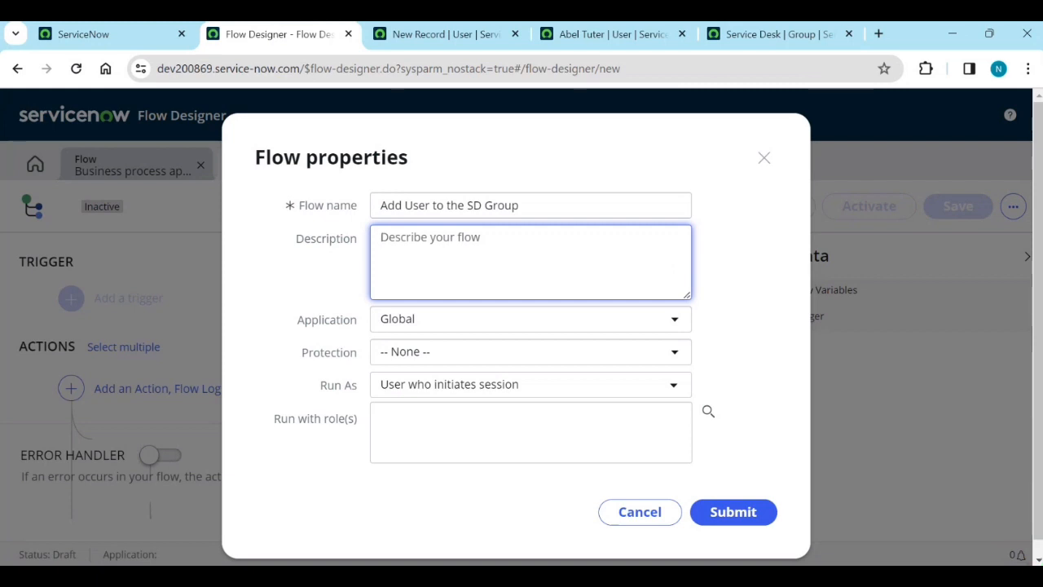
pyautogui.click(442, 316)
pyautogui.click(443, 316)
pyautogui.click(442, 351)
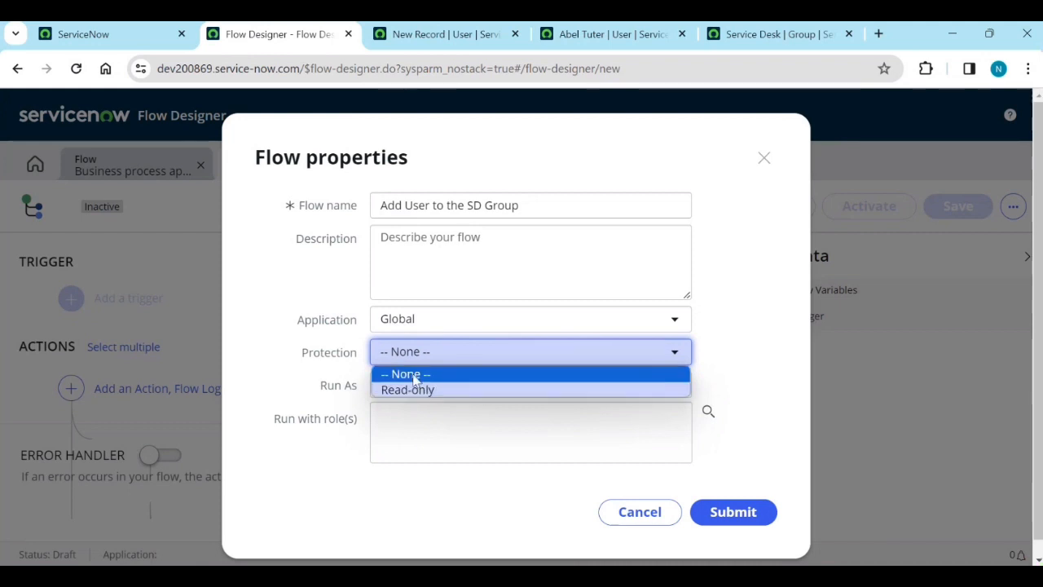
pyautogui.click(328, 373)
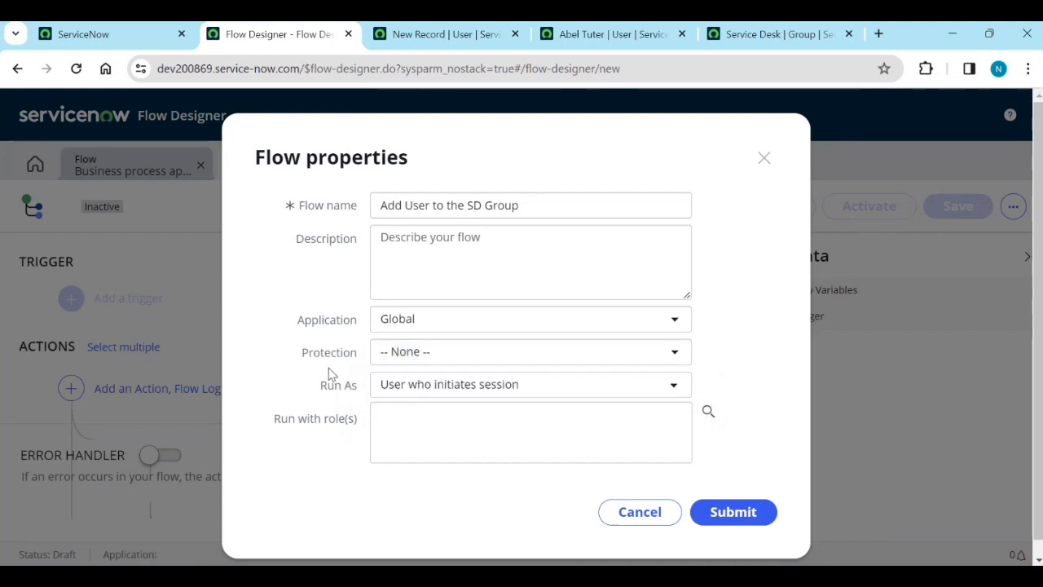
pyautogui.click(417, 388)
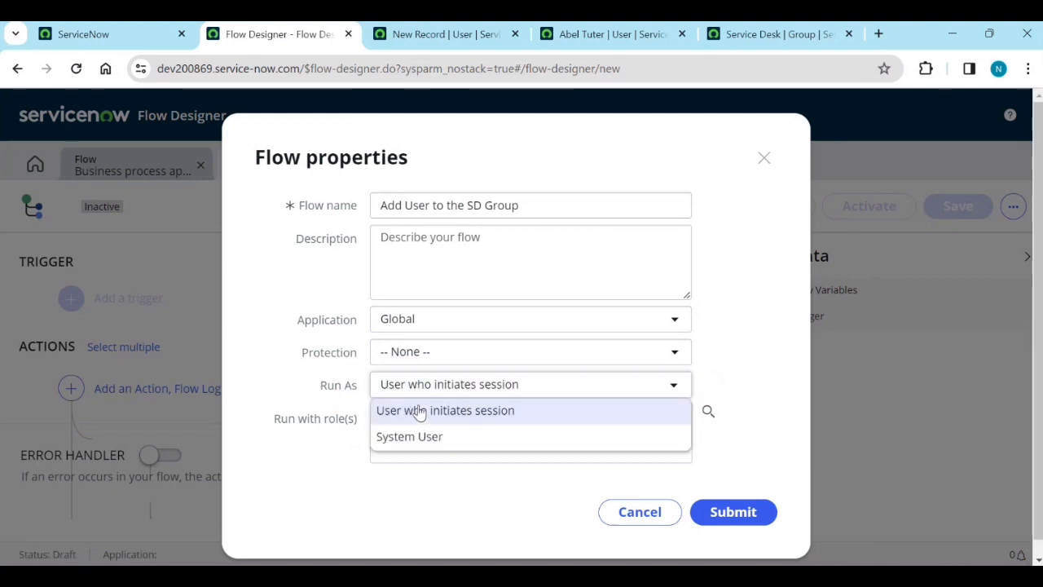
pyautogui.click(341, 455)
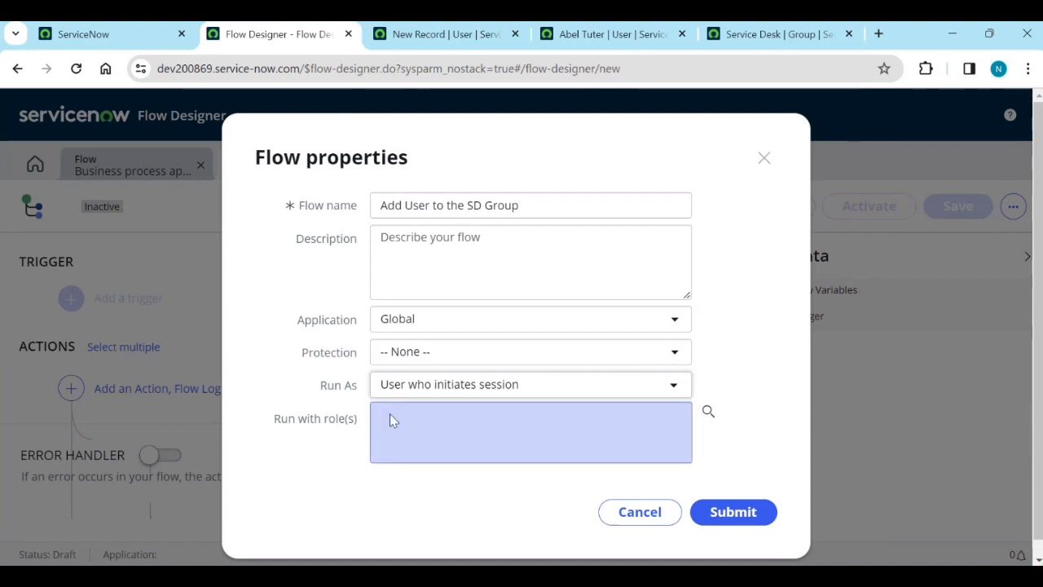
pyautogui.click(393, 410)
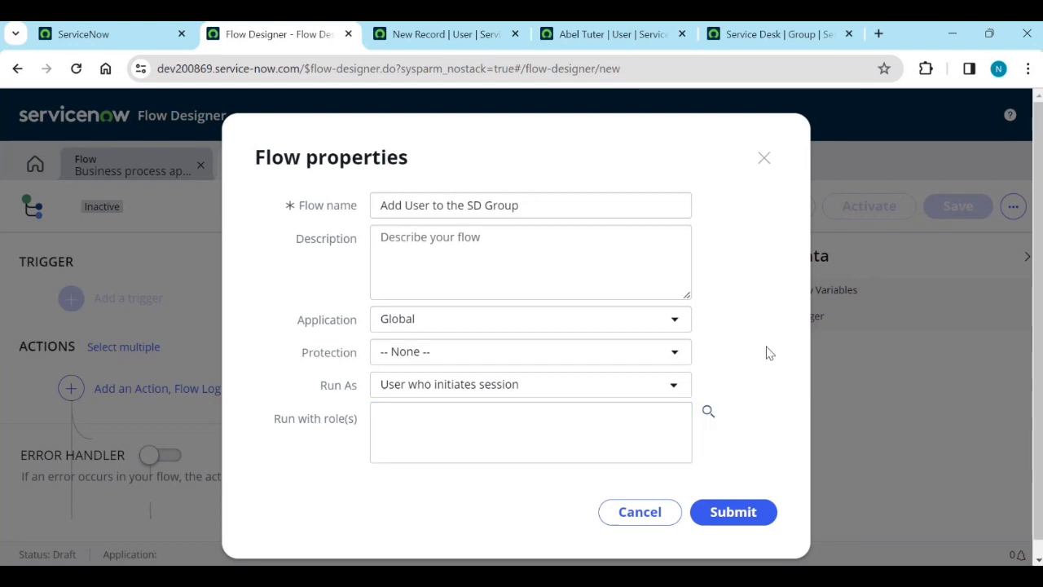
pyautogui.click(736, 516)
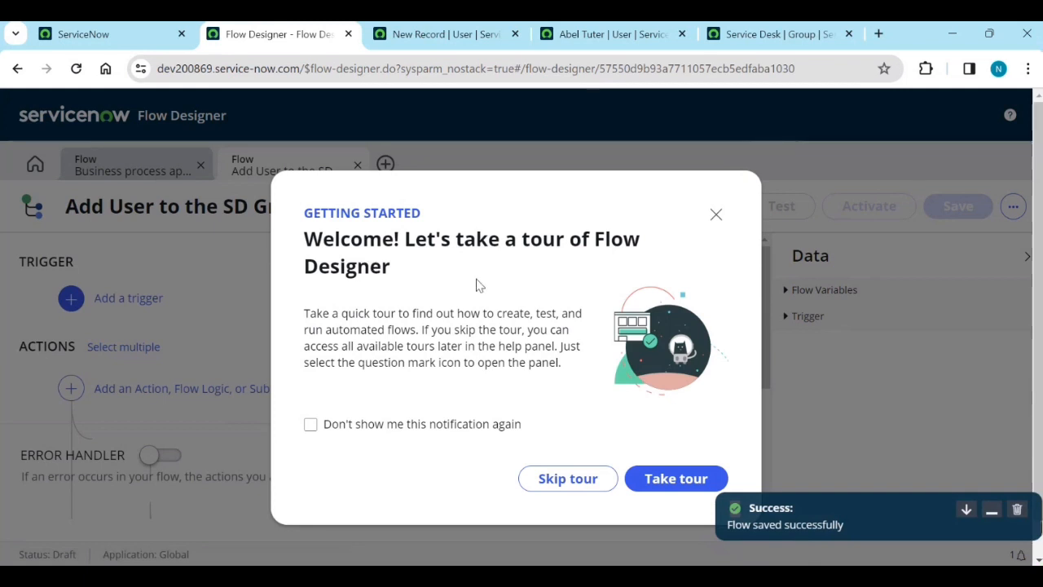
pyautogui.click(577, 489)
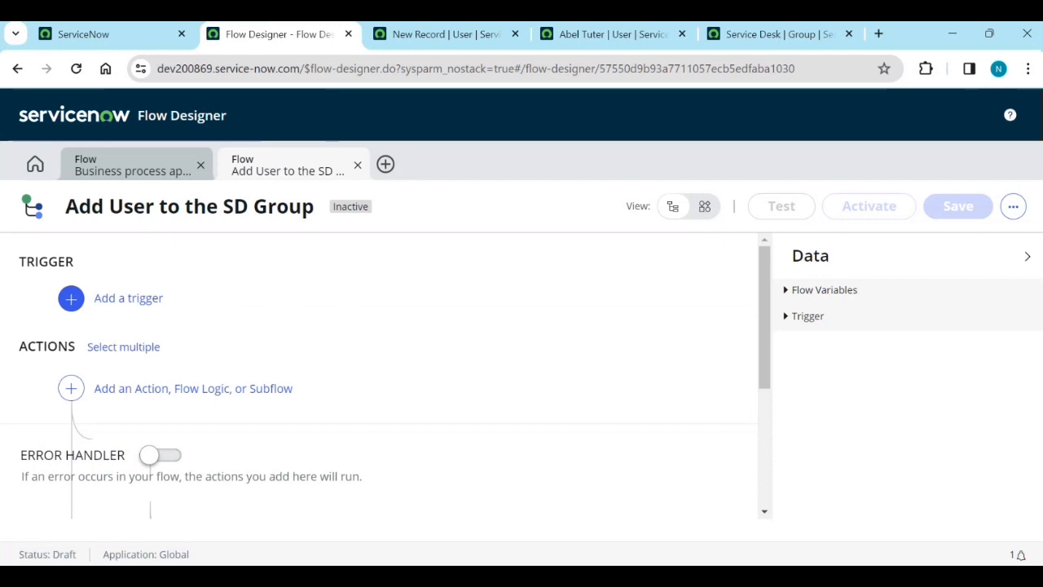
# Start adding a trigger to the flow and examine the available record, scheduled and application trigger types.
pyautogui.click(128, 308)
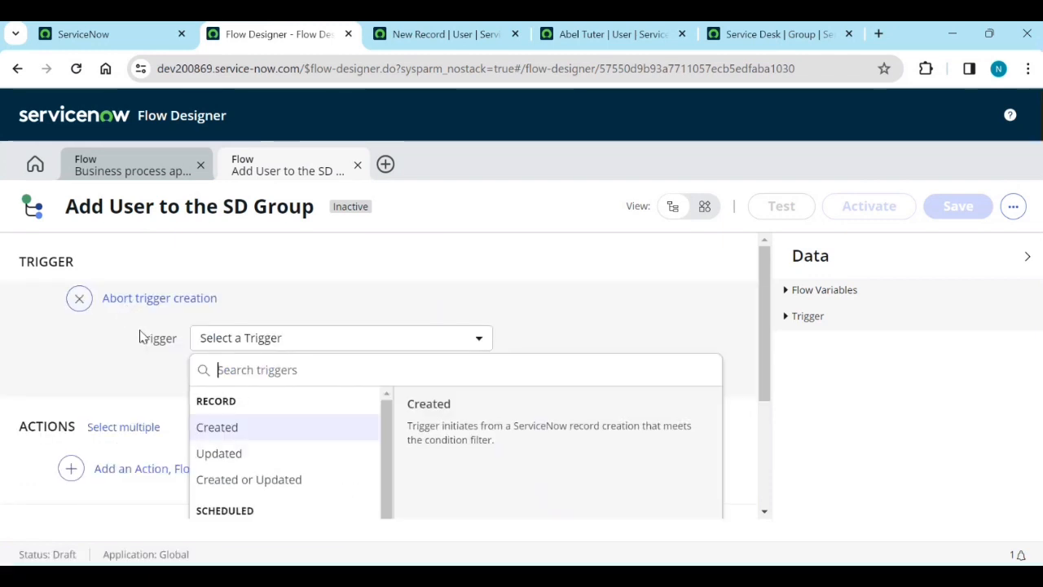
pyautogui.scroll(-3, 139, 337)
pyautogui.scroll(1, 228, 388)
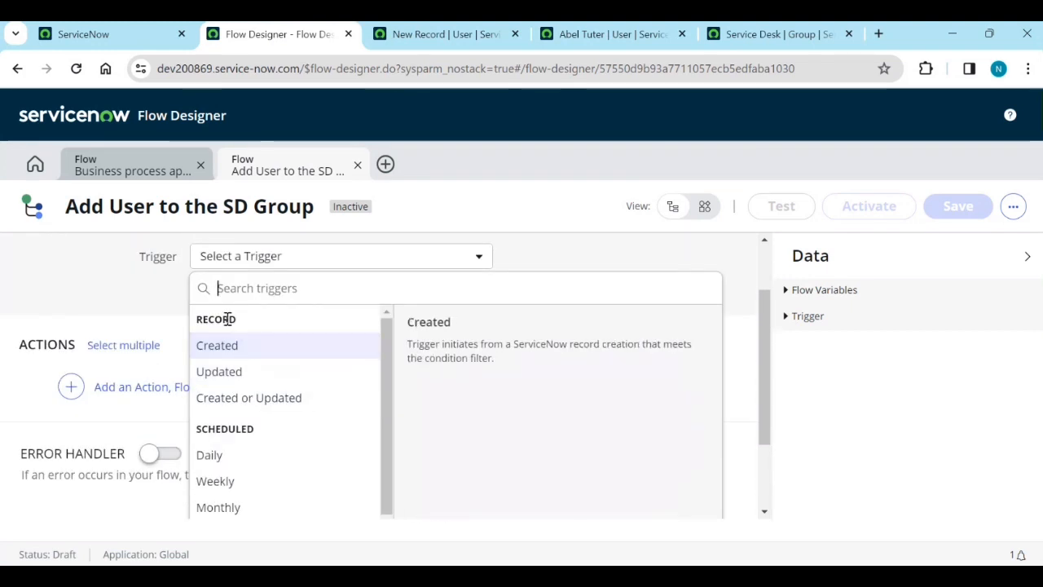
pyautogui.scroll(-5, 256, 437)
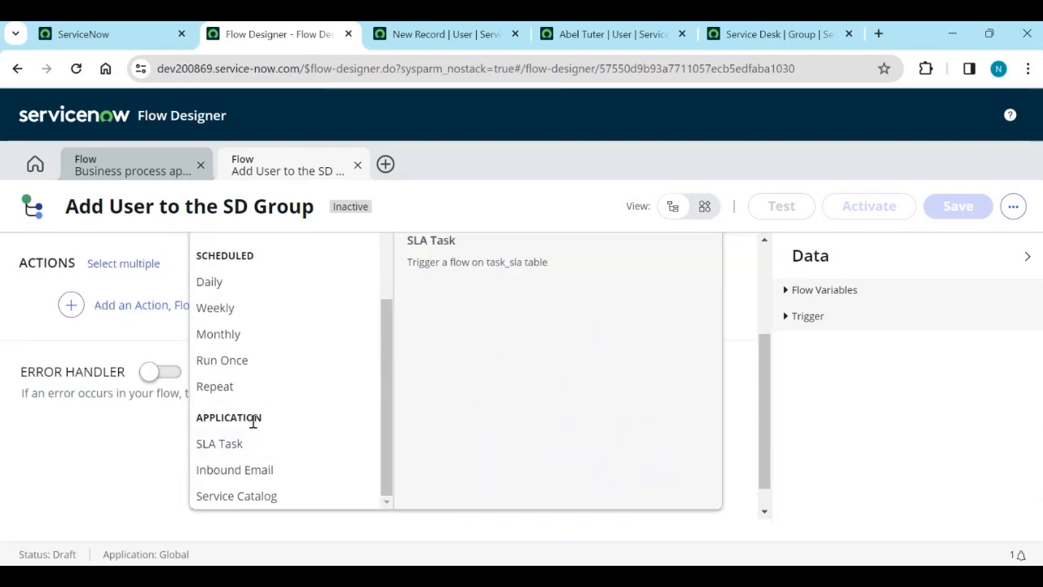
pyautogui.scroll(6, 256, 419)
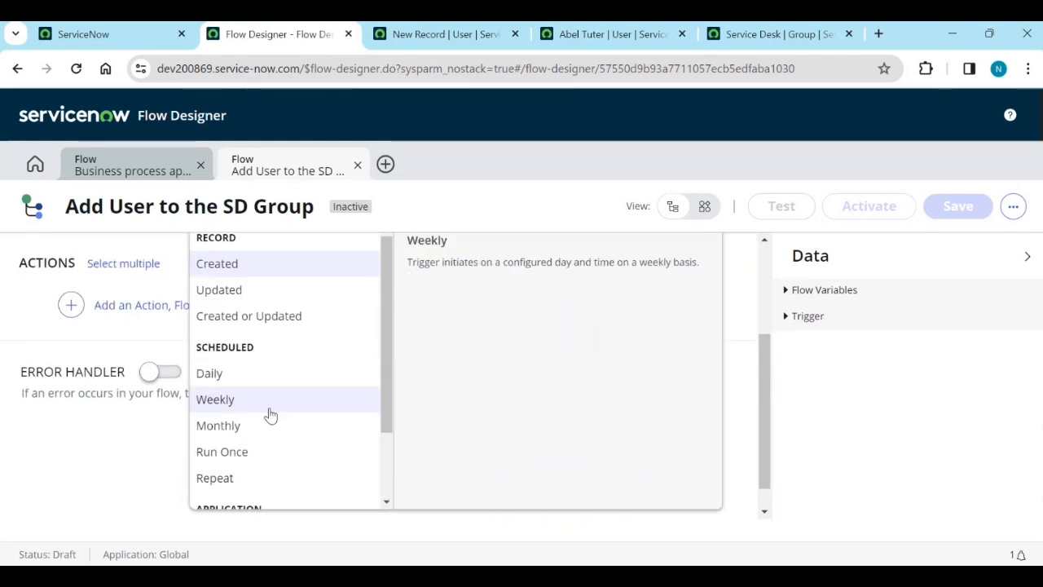
pyautogui.scroll(-1, 236, 444)
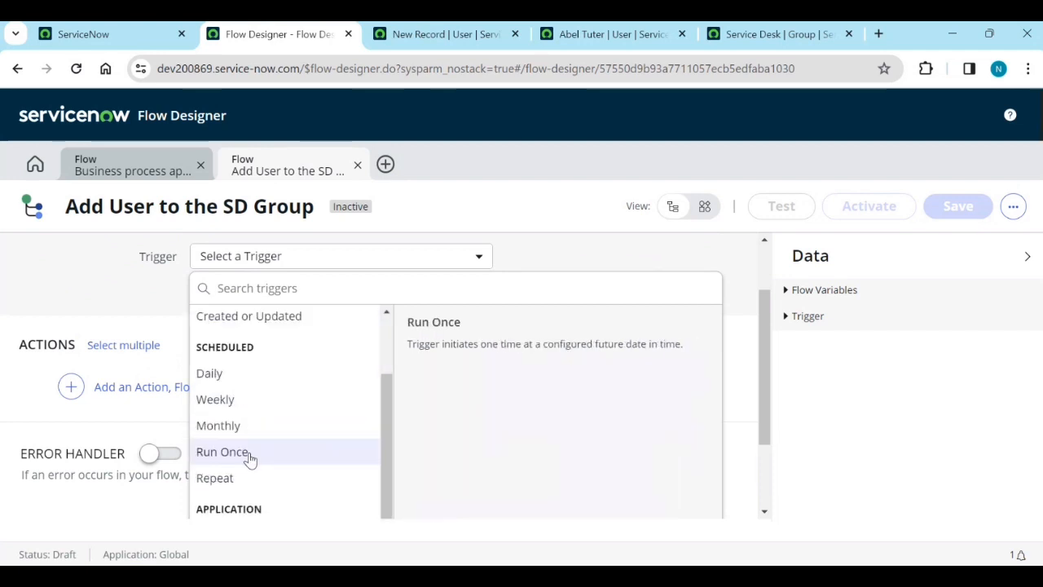
pyautogui.scroll(1, 259, 481)
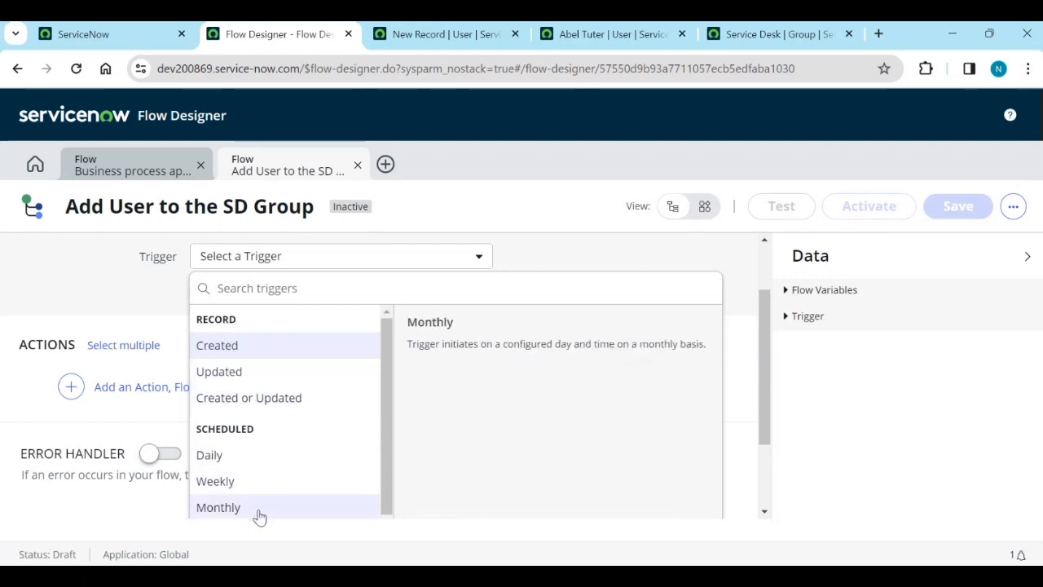
pyautogui.scroll(-1, 293, 459)
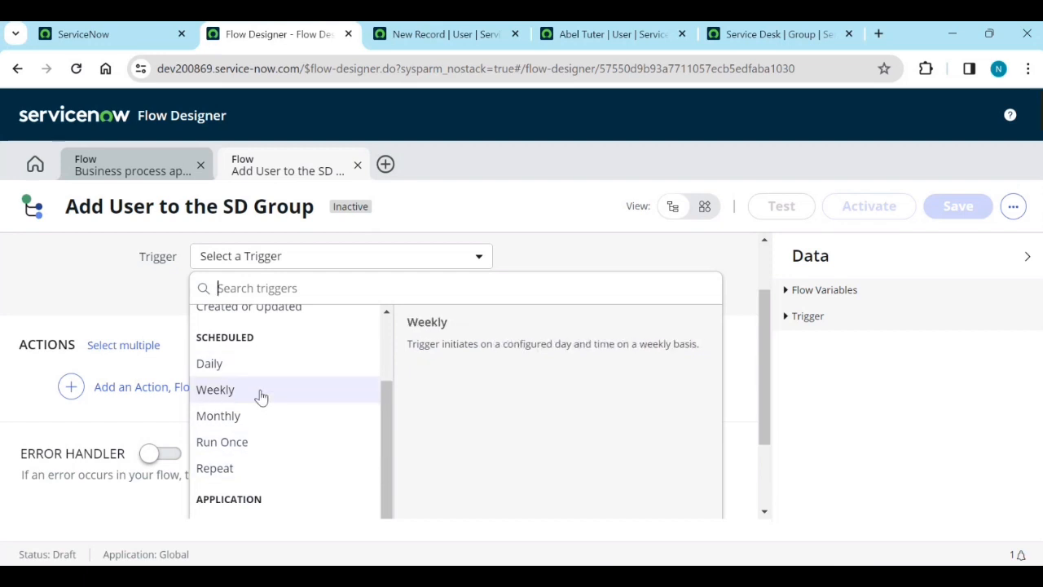
pyautogui.scroll(-1, 267, 453)
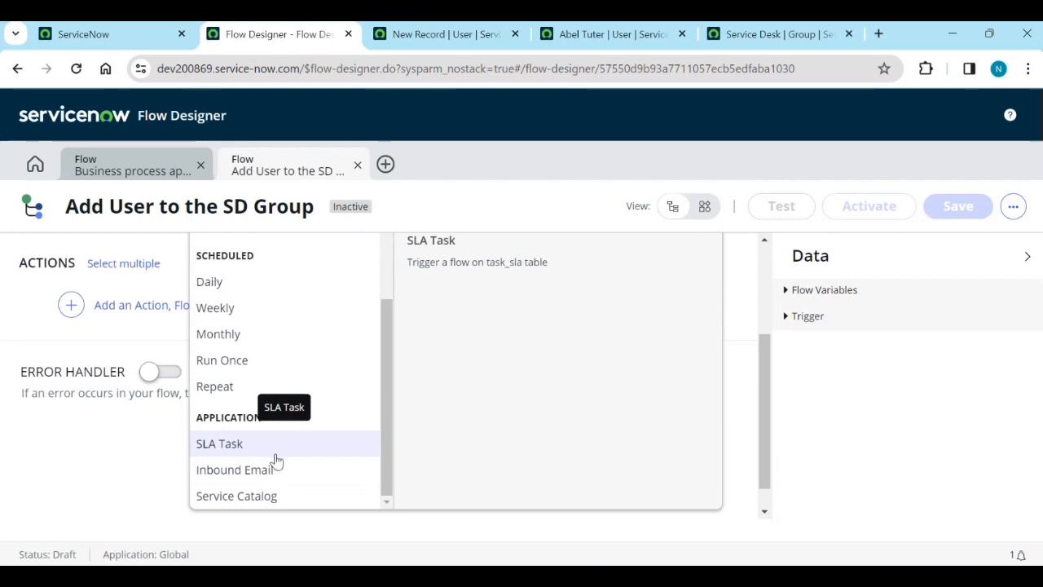
pyautogui.scroll(1, 277, 459)
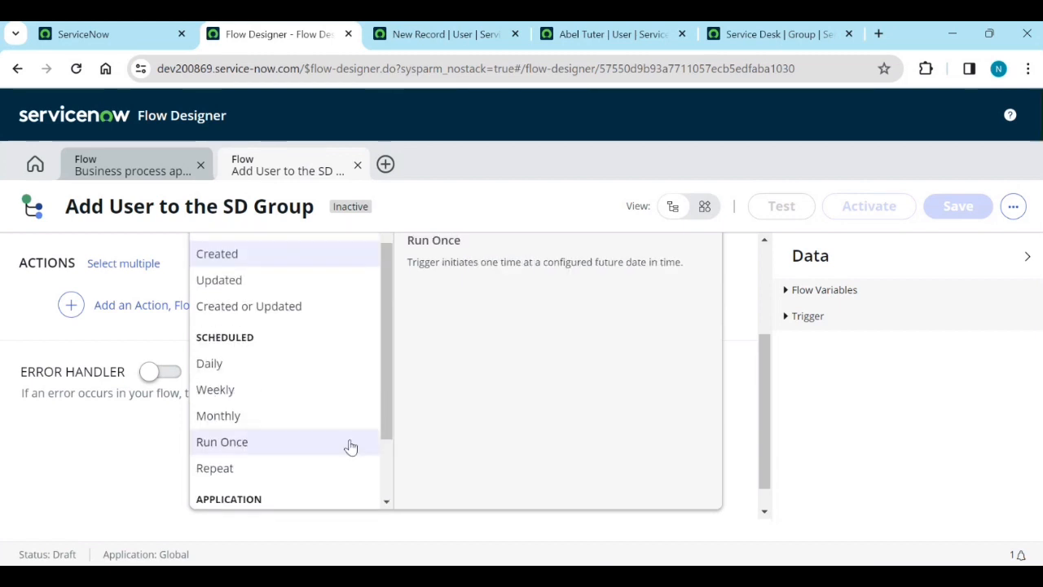
pyautogui.scroll(-1, 448, 389)
pyautogui.scroll(-1, 305, 396)
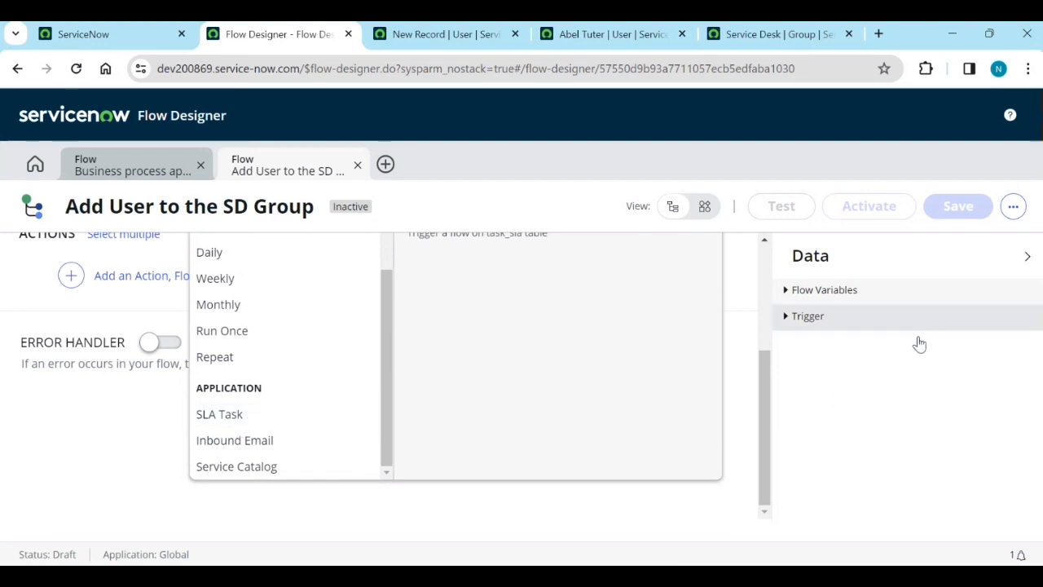
pyautogui.moveTo(759, 377); pyautogui.dragTo(762, 287)
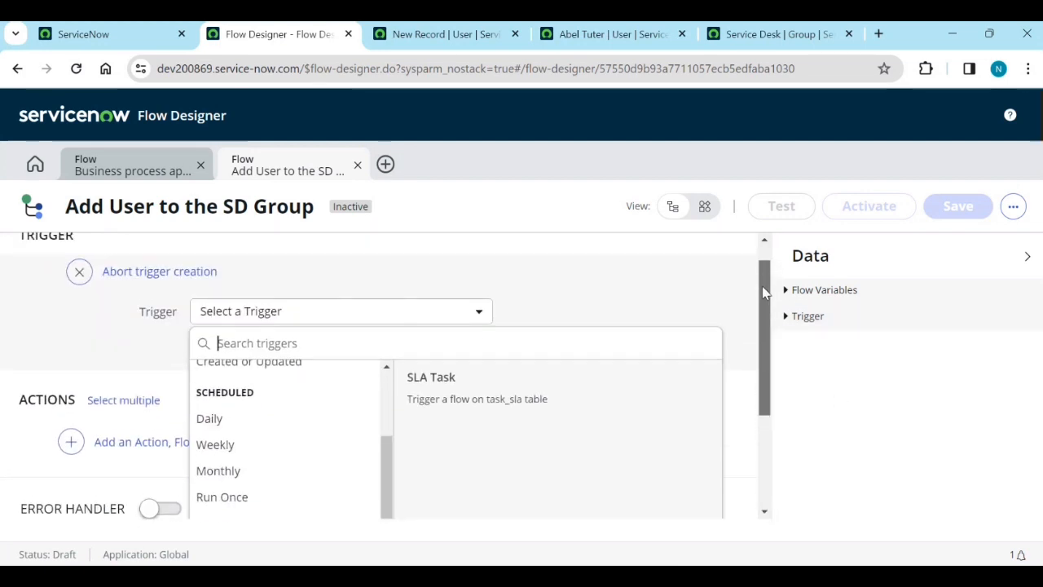
pyautogui.scroll(-2, 473, 402)
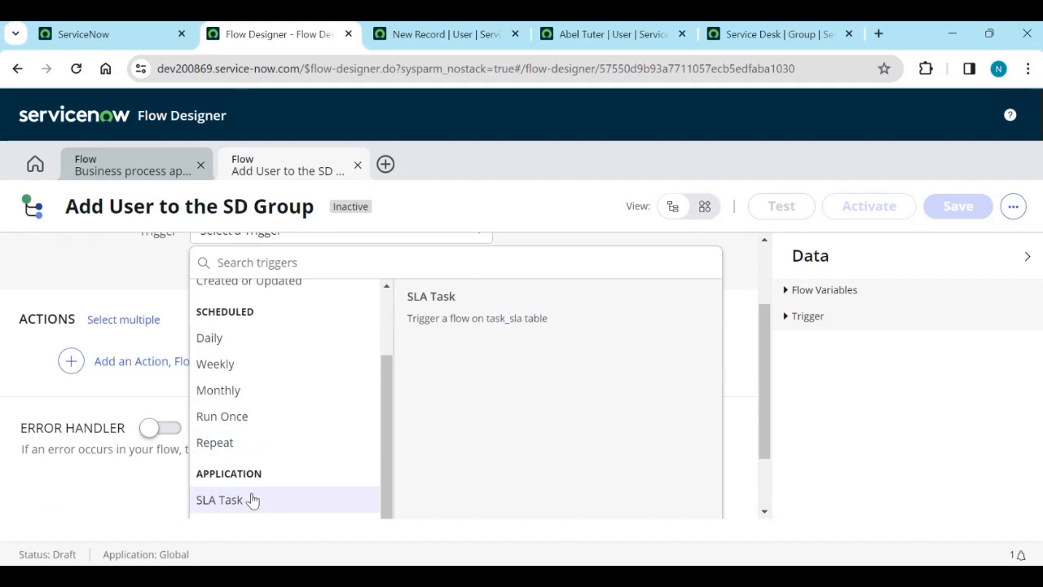
pyautogui.scroll(-2, 256, 499)
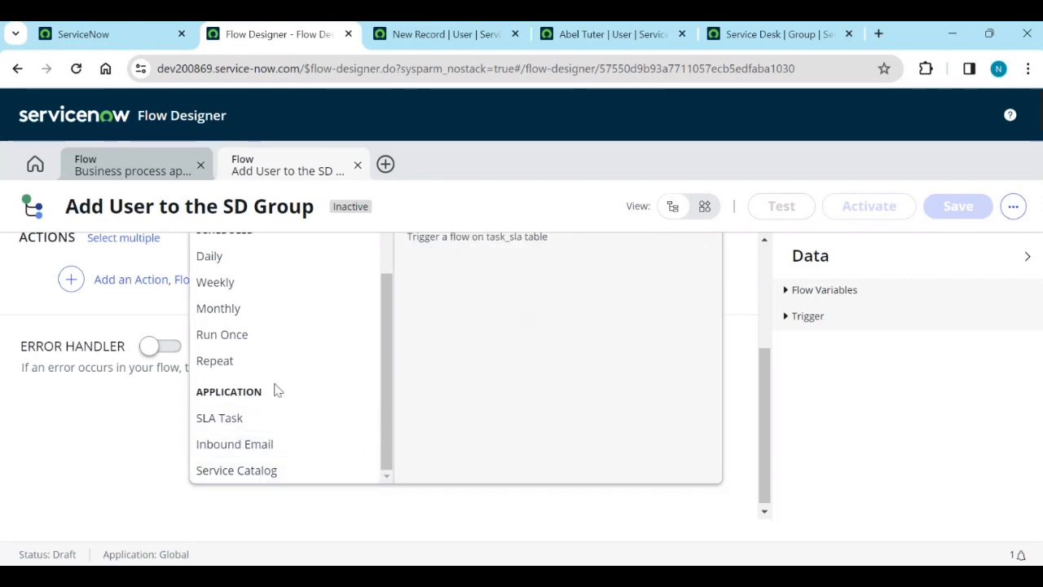
pyautogui.scroll(6, 276, 401)
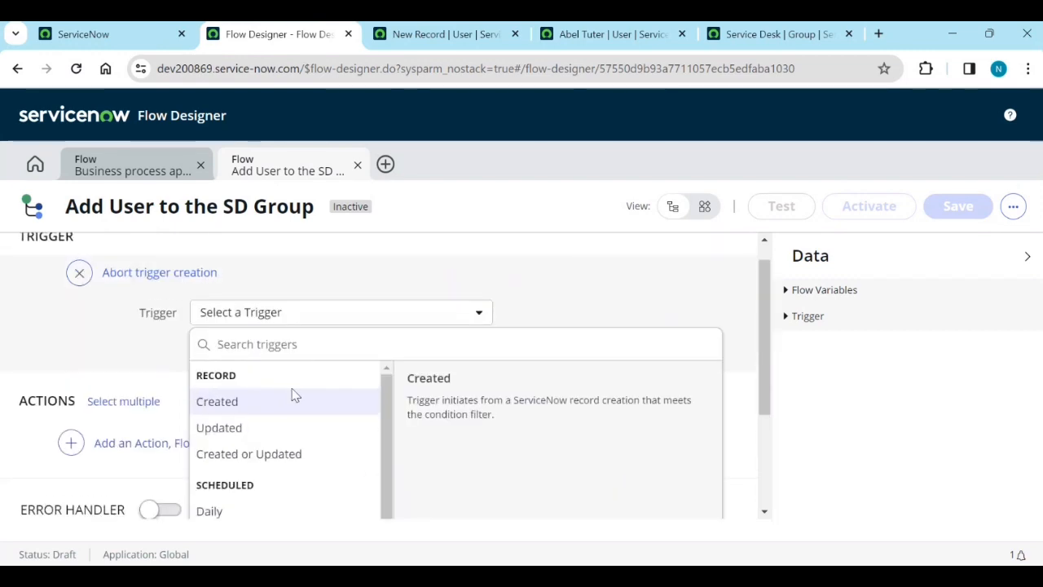
pyautogui.scroll(-5, 279, 424)
pyautogui.scroll(2, 307, 381)
pyautogui.scroll(3, 310, 375)
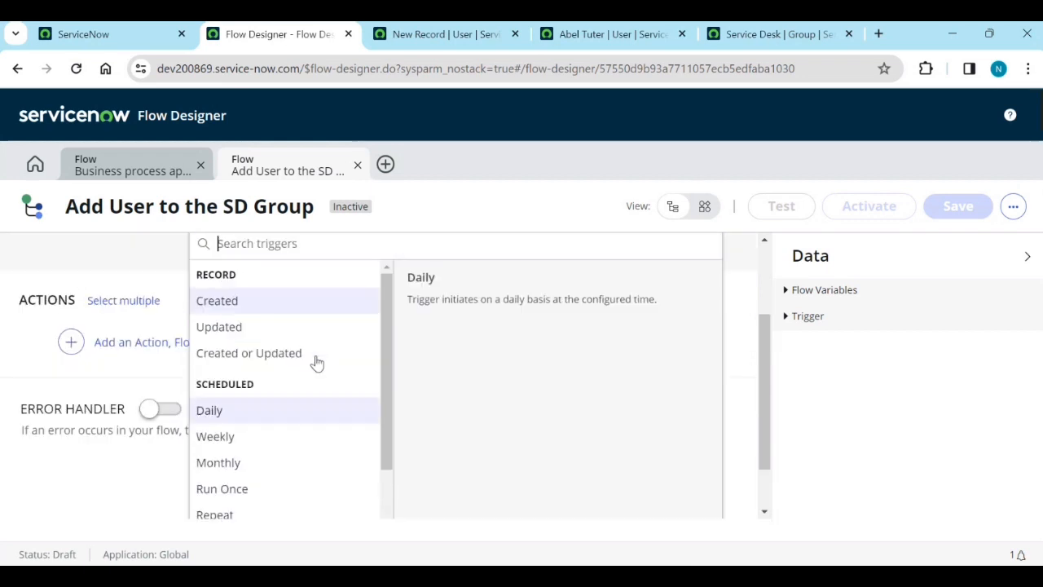
# Set the flow's trigger to Created and its table to User [sys_user].
pyautogui.click(239, 324)
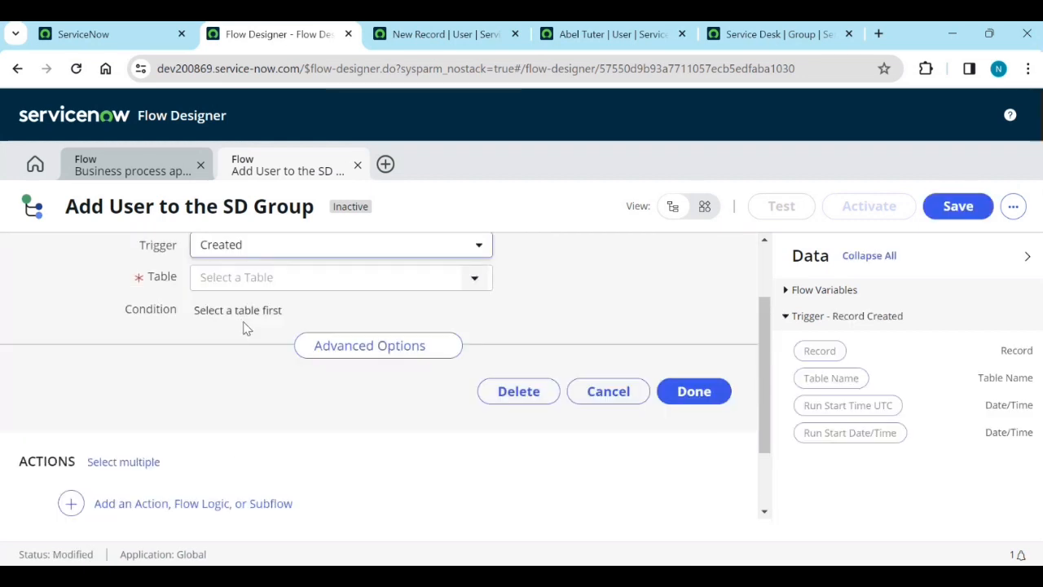
pyautogui.scroll(1, 273, 419)
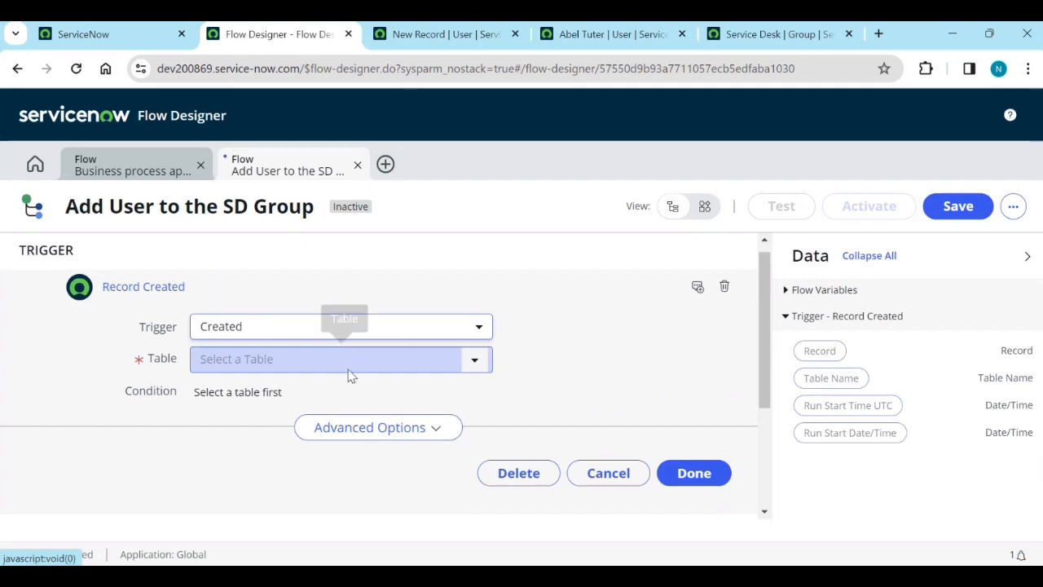
pyautogui.click(476, 363)
pyautogui.write('user')
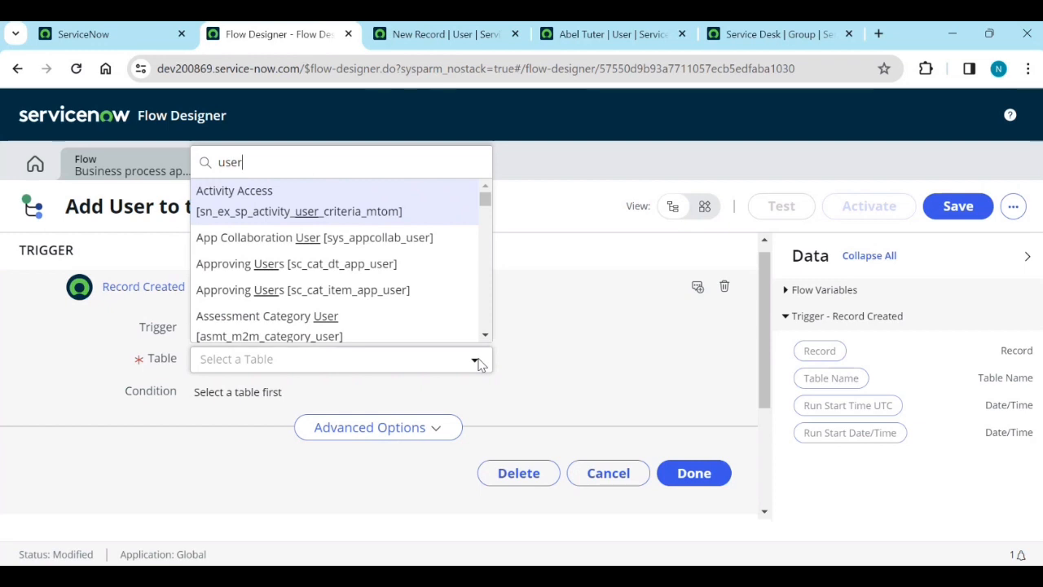
pyautogui.press('BackSpace')
pyautogui.press('BackSpace')
pyautogui.press('BackSpace')
pyautogui.press('BackSpace')
pyautogui.write('s')
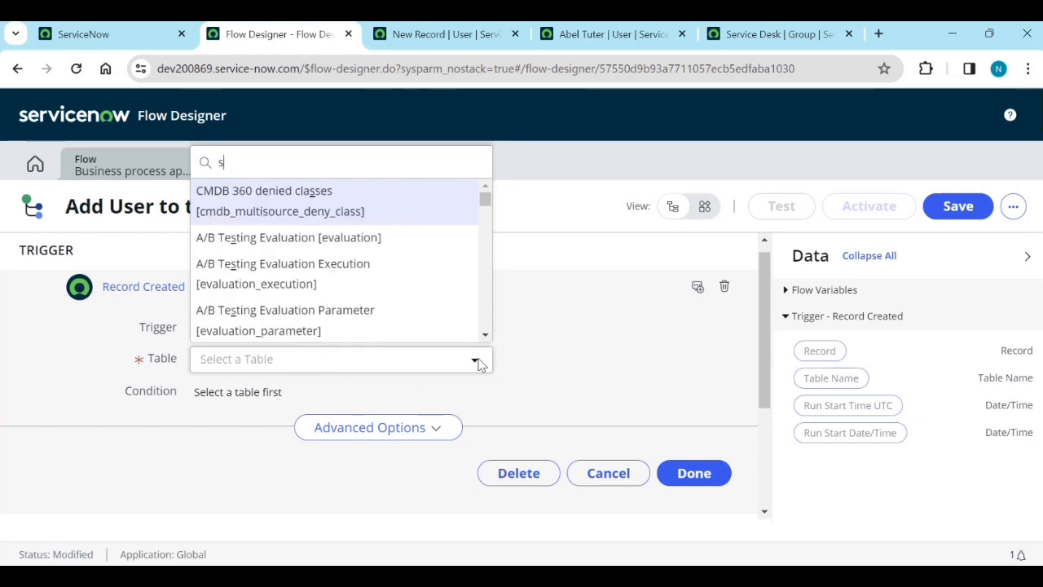
pyautogui.write('ys_uaser')
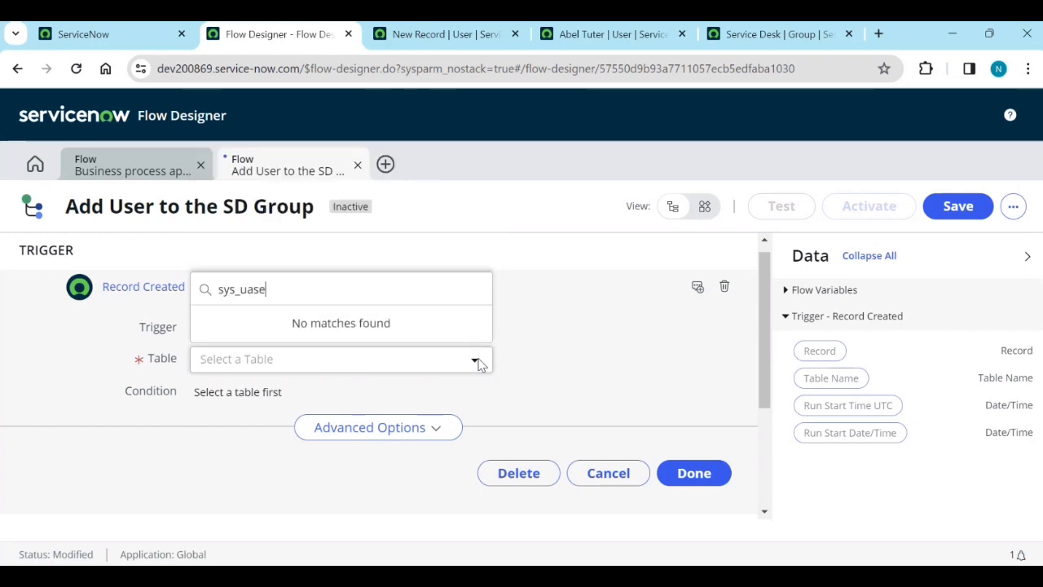
pyautogui.press('BackSpace')
pyautogui.press('BackSpace')
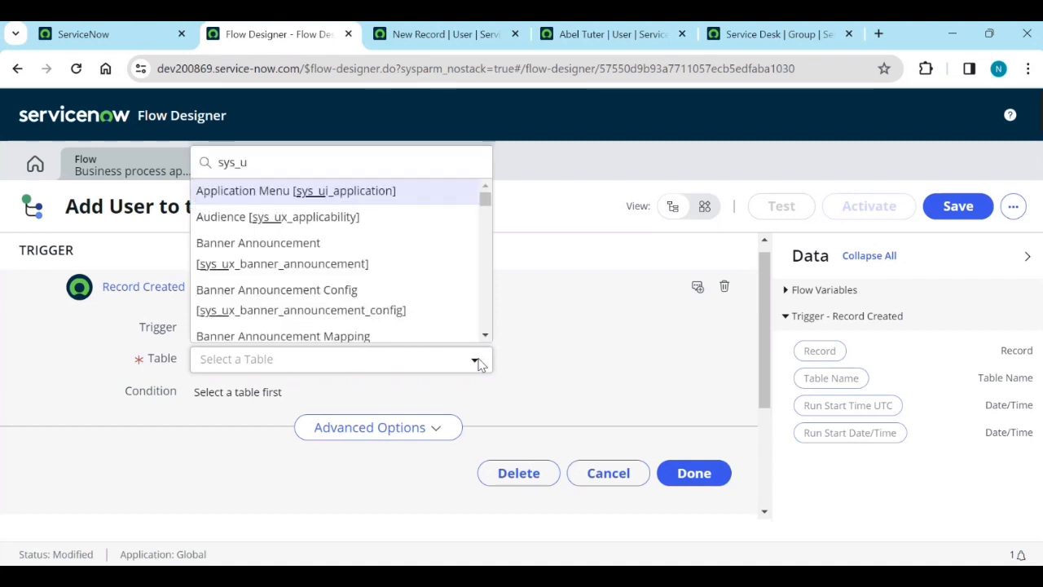
pyautogui.write('ser')
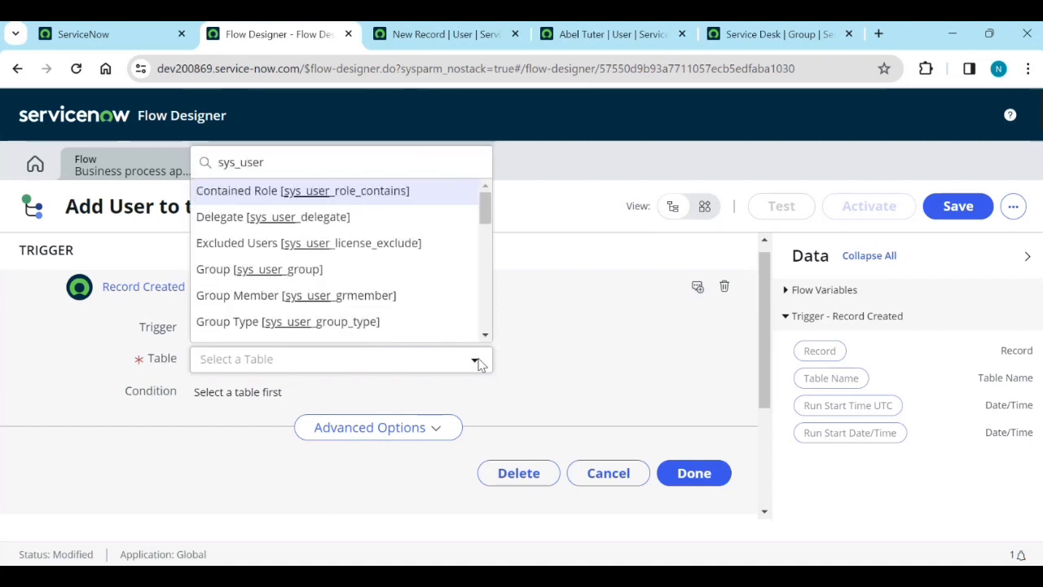
pyautogui.scroll(-3, 371, 282)
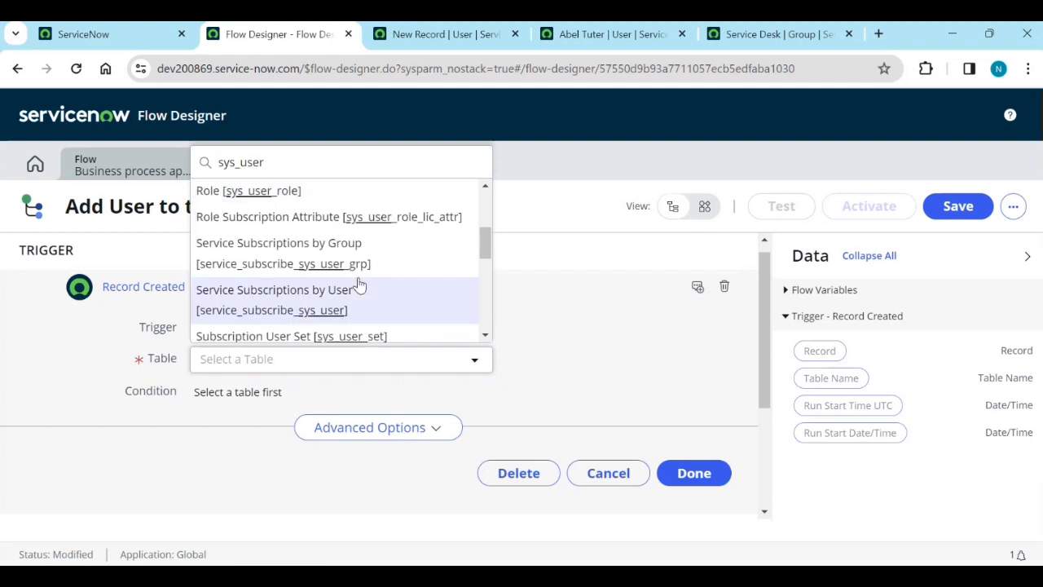
pyautogui.scroll(-3, 302, 243)
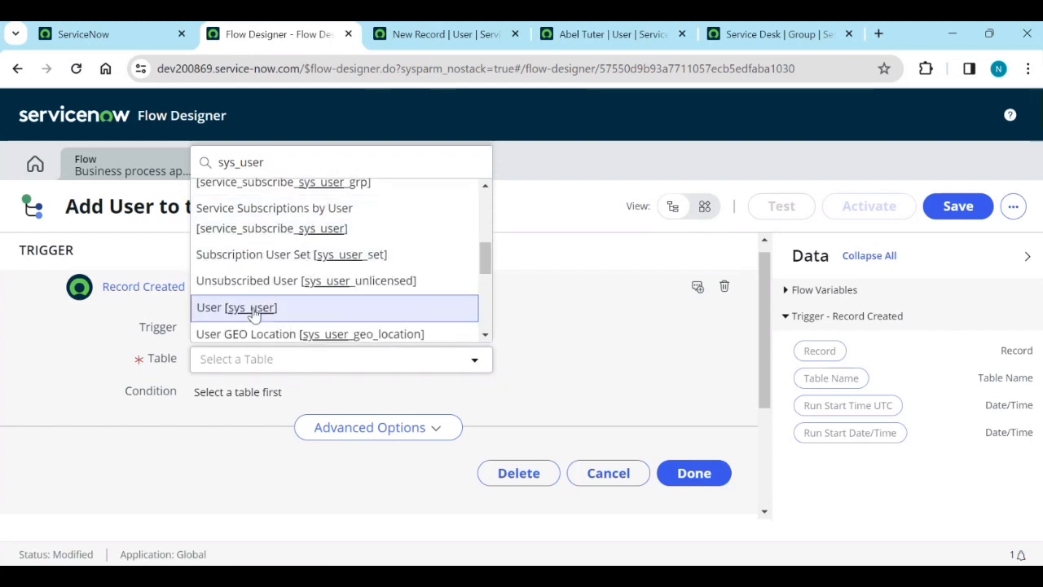
pyautogui.click(252, 308)
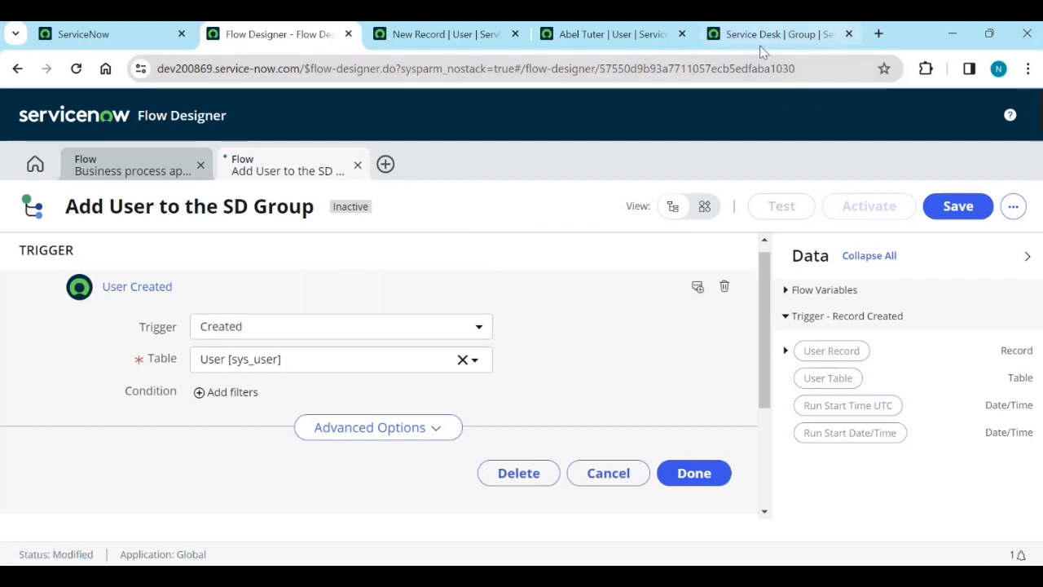
# Check the Department field on the open user records and return to the flow.
pyautogui.click(617, 40)
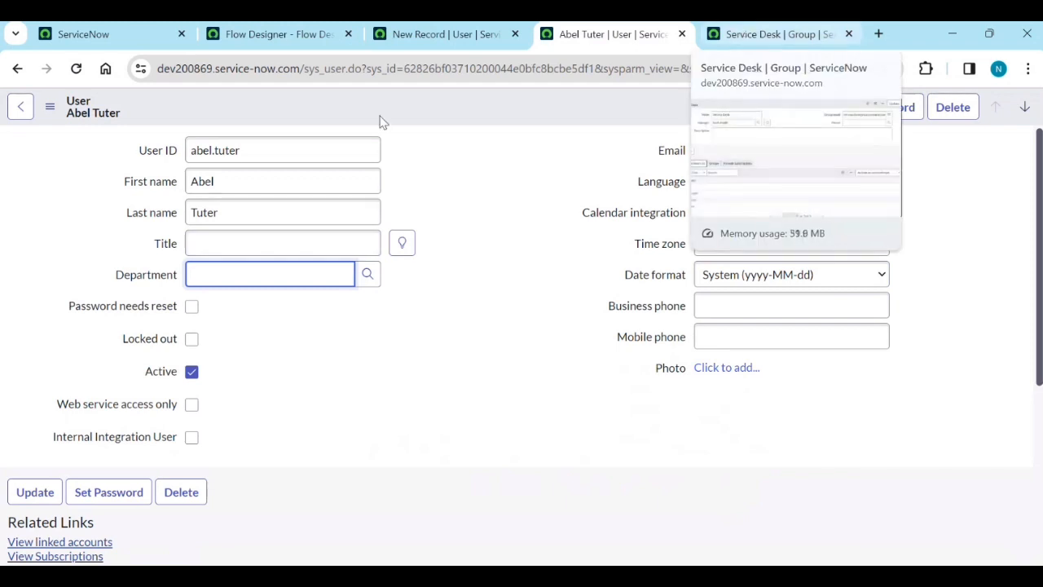
pyautogui.click(416, 41)
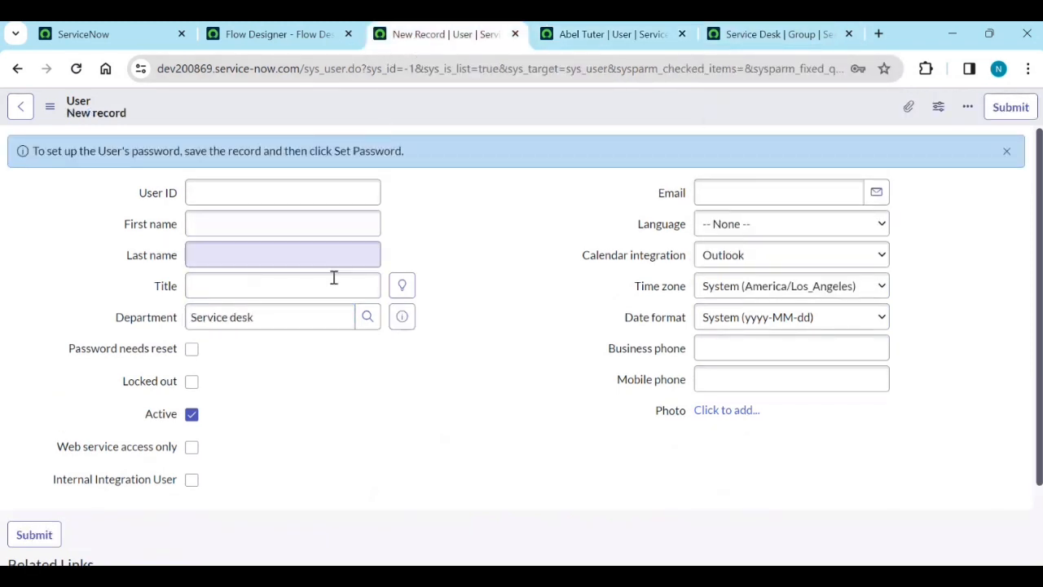
pyautogui.click(260, 42)
# Add a trigger condition requiring that the user's Department is Service desk.
pyautogui.click(204, 392)
pyautogui.scroll(-3, 458, 335)
pyautogui.scroll(2, 444, 358)
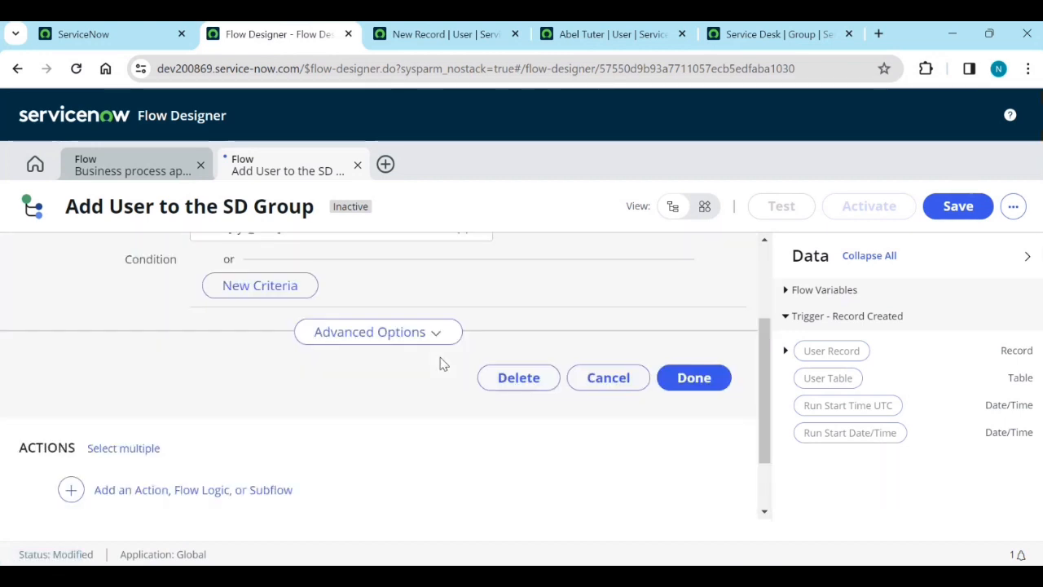
pyautogui.click(282, 345)
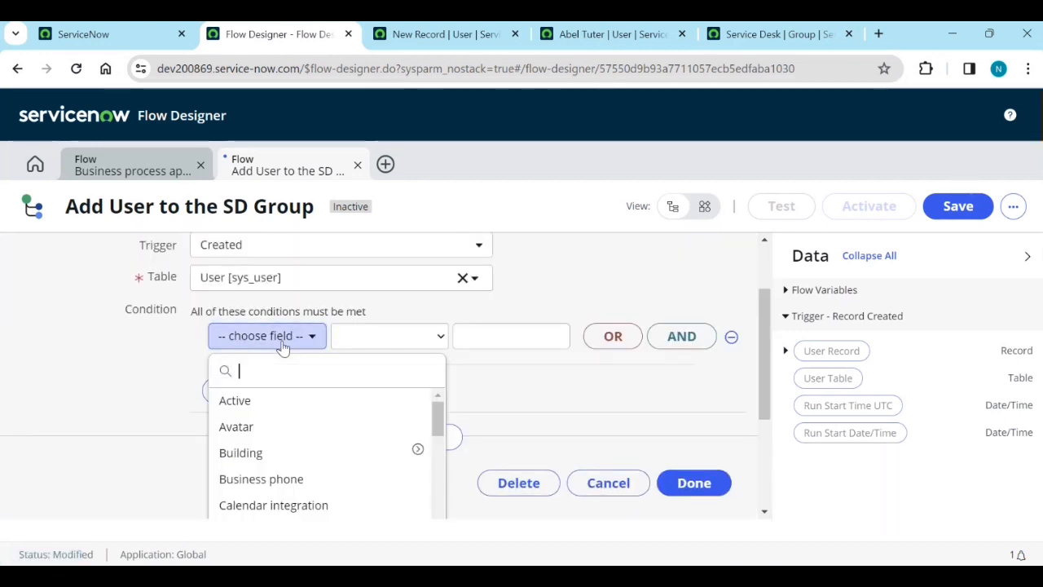
pyautogui.write('de')
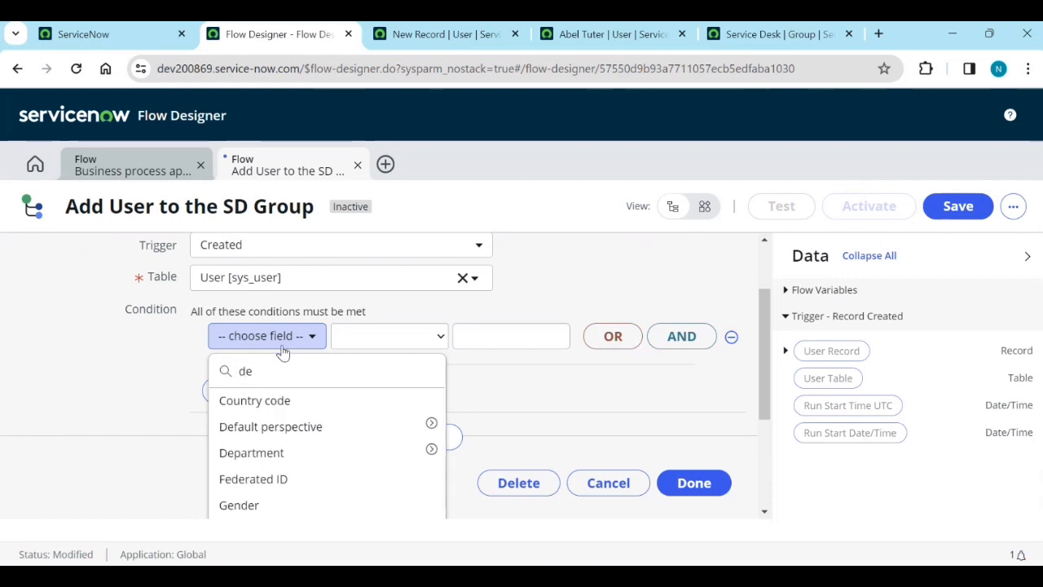
pyautogui.click(285, 452)
pyautogui.click(498, 342)
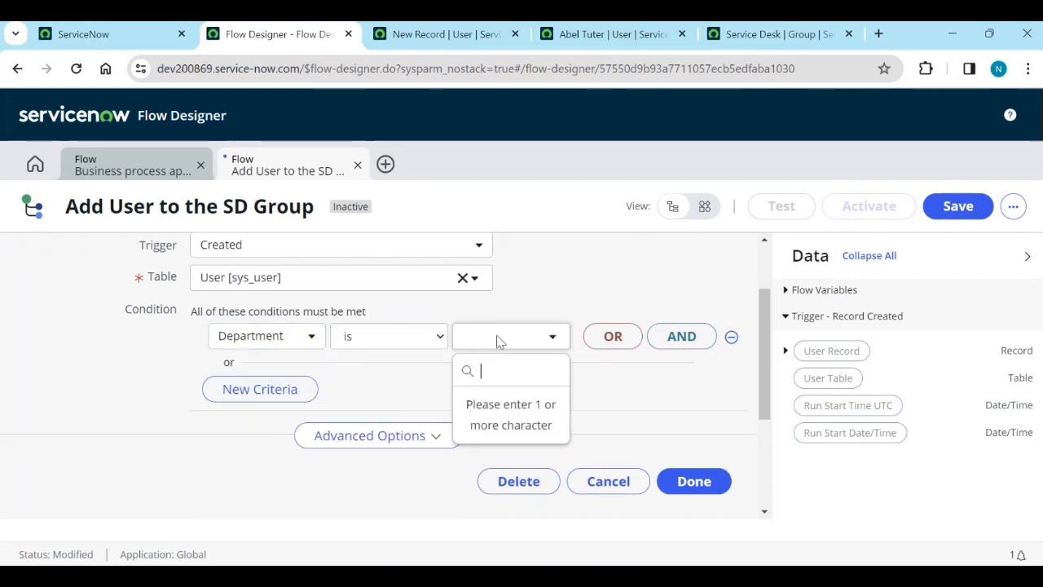
pyautogui.write('ser')
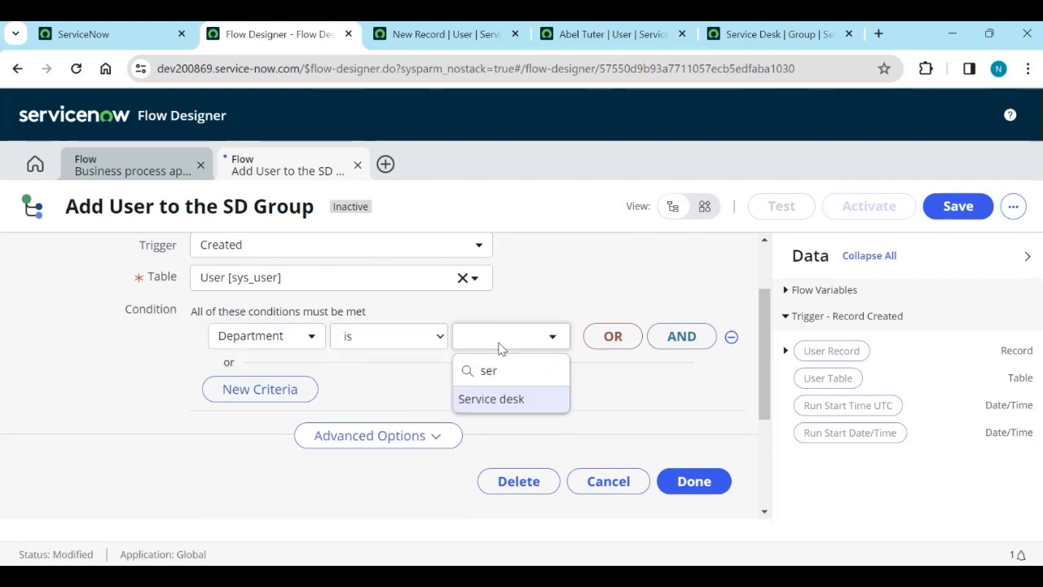
pyautogui.click(513, 406)
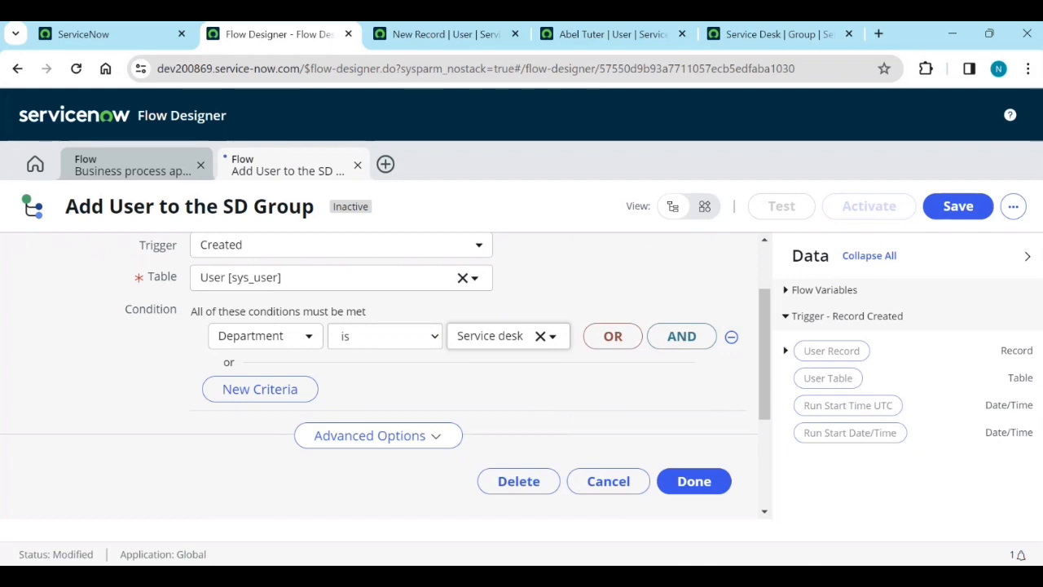
# Expand the trigger's advanced options and set the flow to run for both interactive and non-interactive sessions.
pyautogui.click(377, 436)
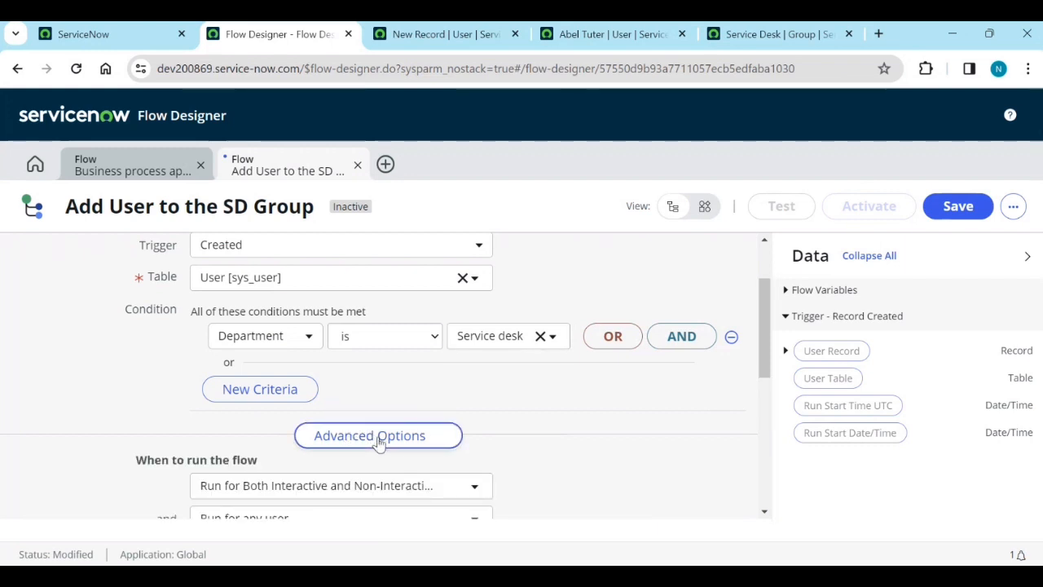
pyautogui.scroll(-3, 384, 447)
pyautogui.scroll(1, 383, 444)
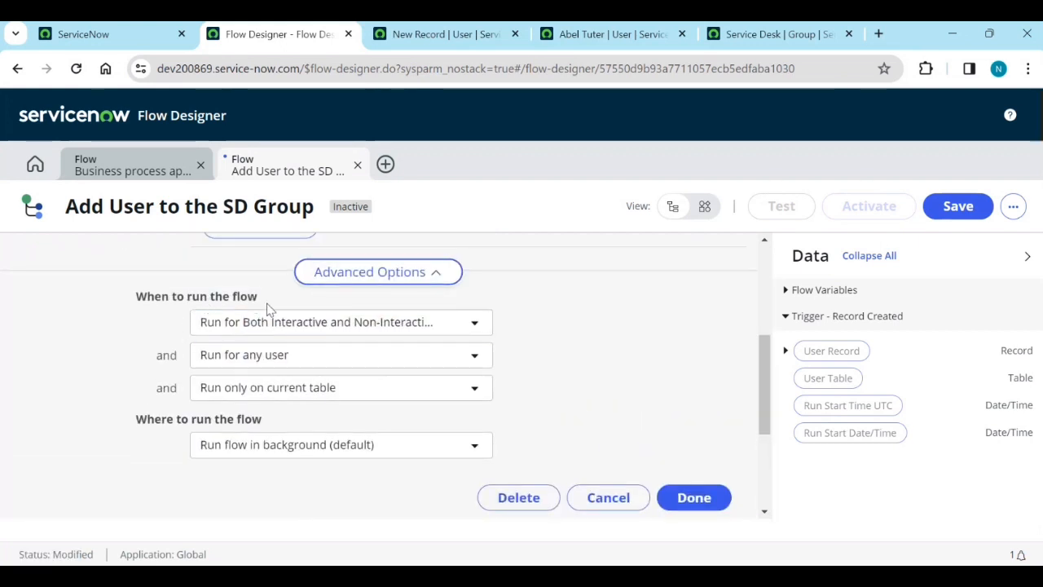
pyautogui.click(478, 327)
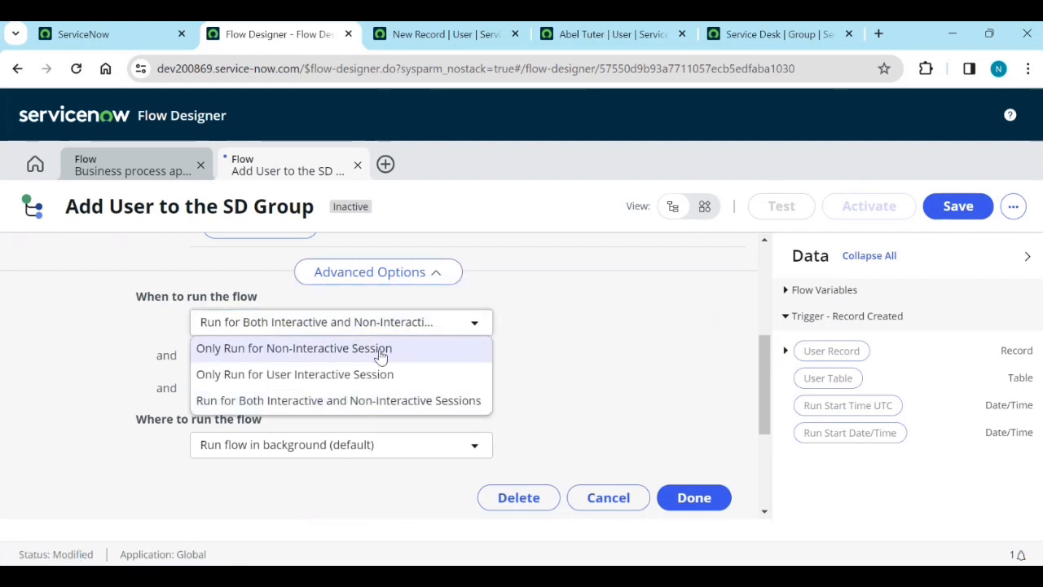
pyautogui.click(405, 405)
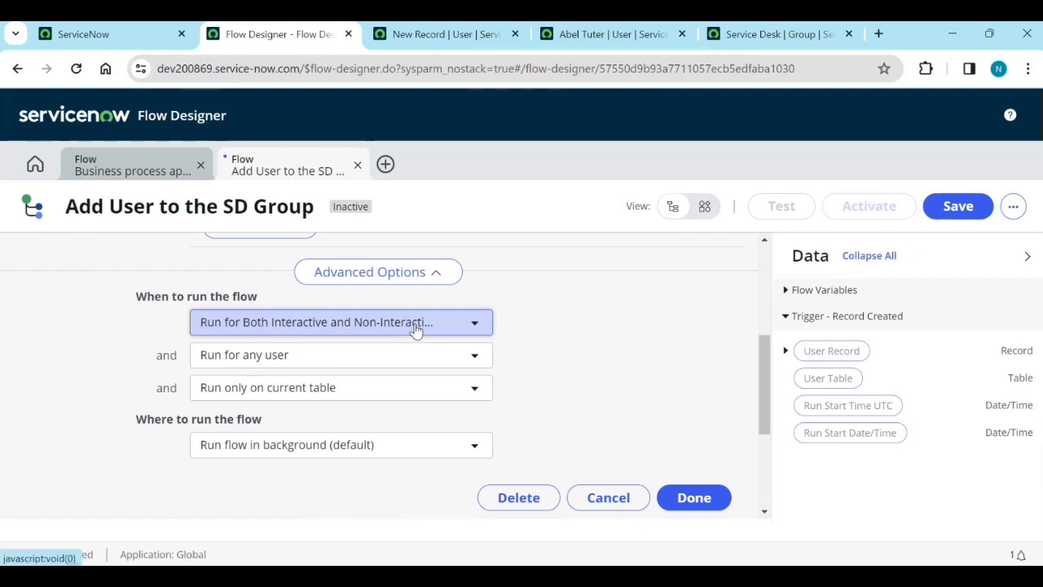
# Set the trigger to run for any user and only on the current table.
pyautogui.click(353, 356)
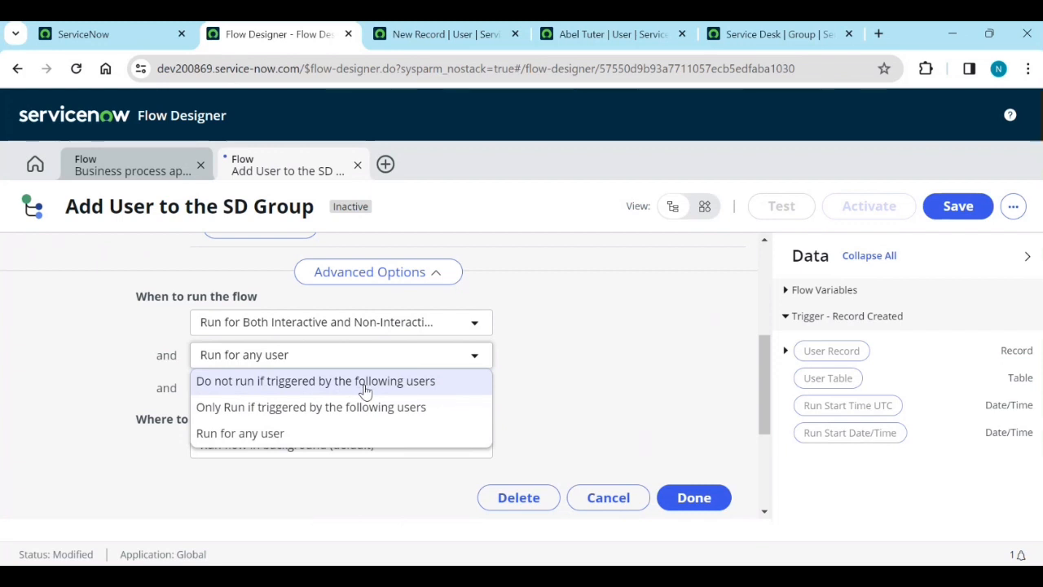
pyautogui.click(333, 431)
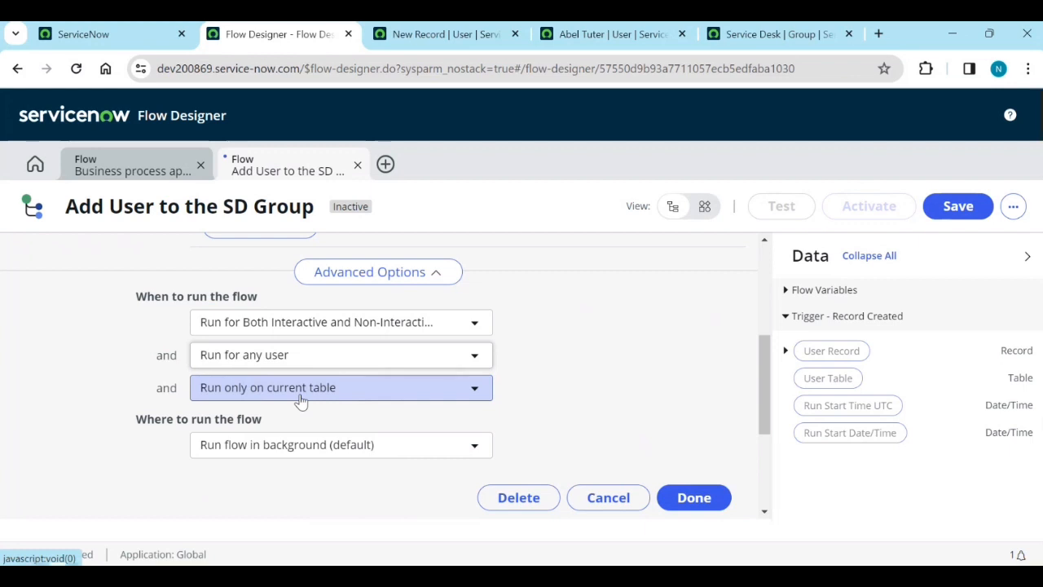
pyautogui.click(338, 398)
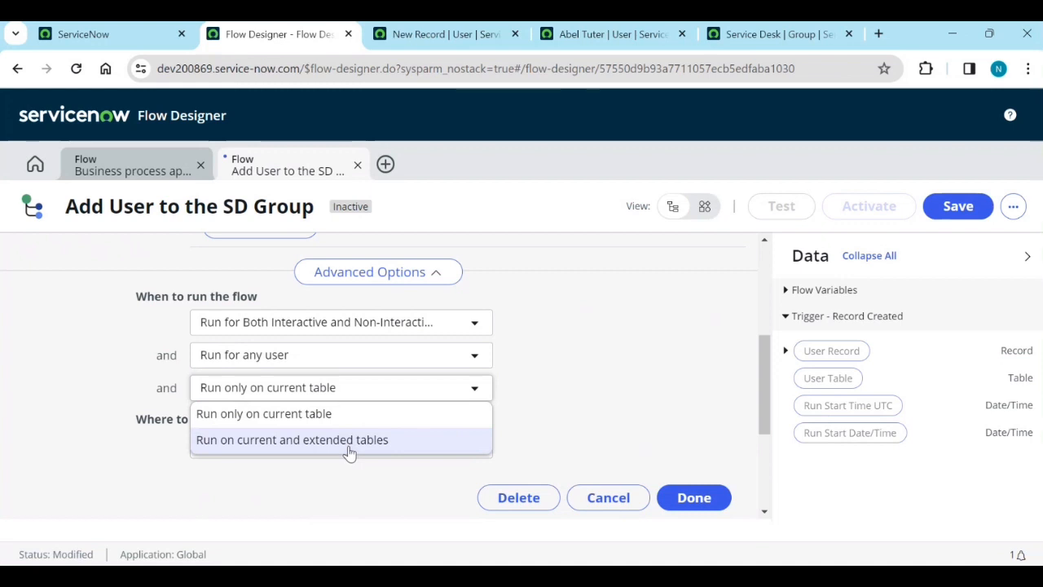
pyautogui.click(342, 411)
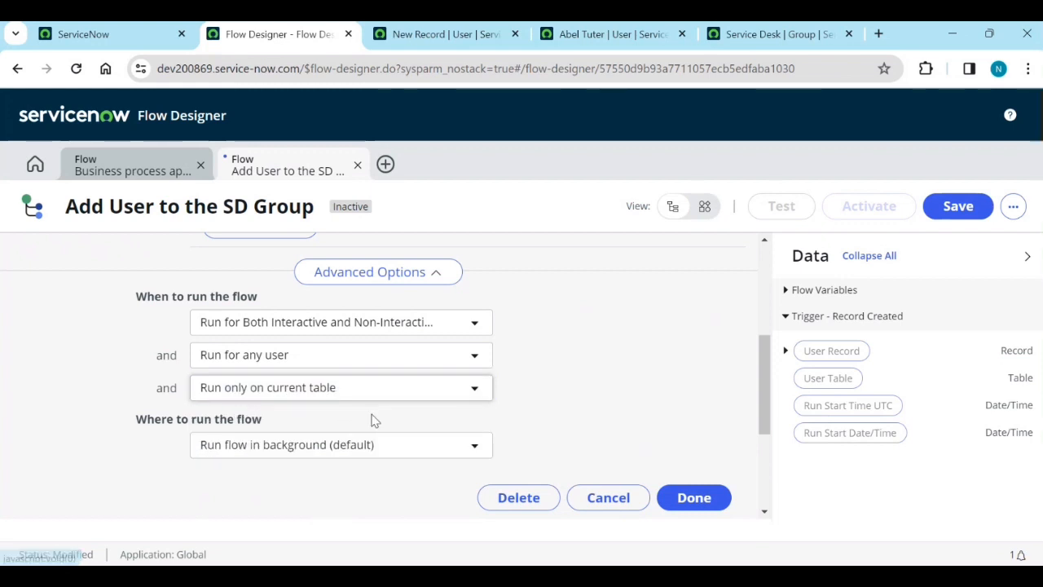
# Set where the flow runs to Run flow in background (default).
pyautogui.scroll(-1, 371, 420)
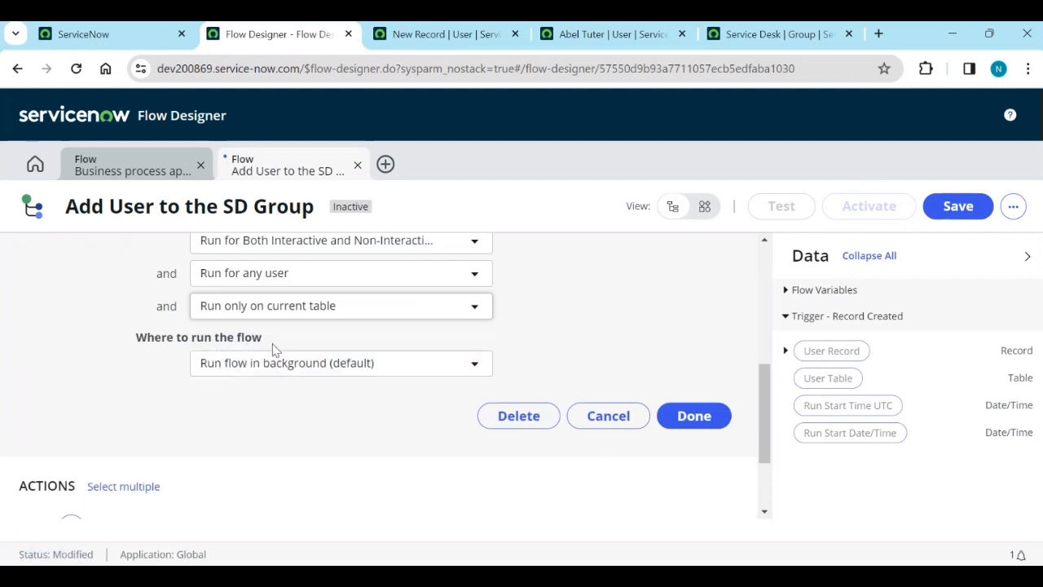
pyautogui.click(365, 367)
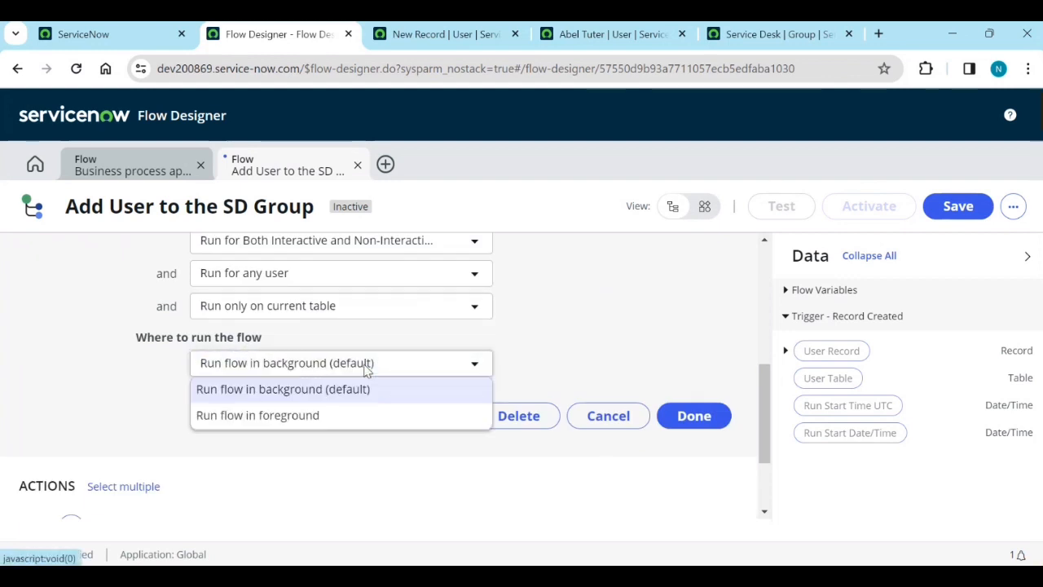
pyautogui.click(271, 396)
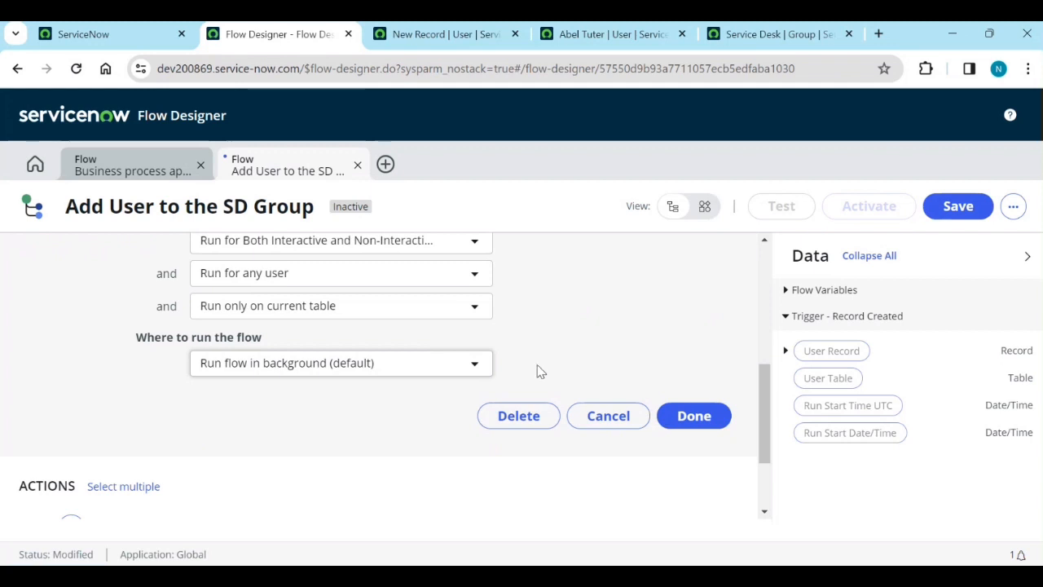
# Review the trigger's condition and advanced options, finish the trigger and save the flow.
pyautogui.scroll(5, 533, 371)
pyautogui.scroll(-2, 534, 373)
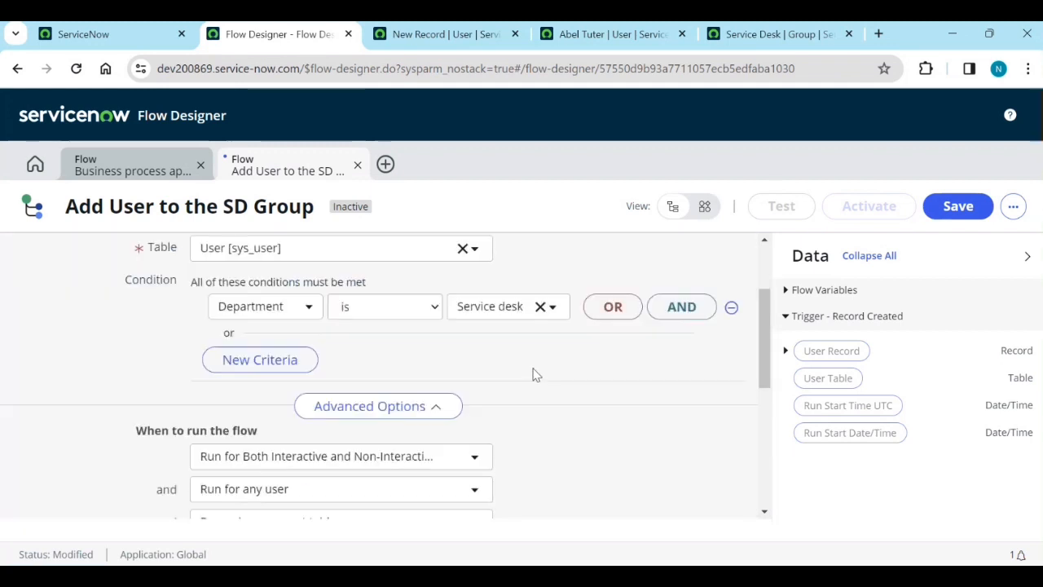
pyautogui.scroll(-3, 538, 375)
pyautogui.scroll(4, 530, 351)
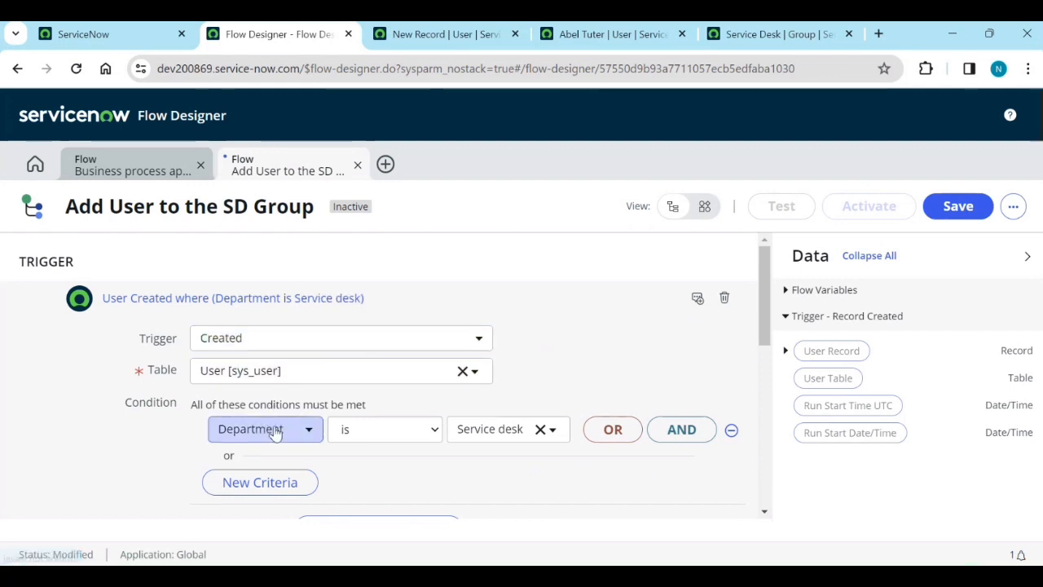
pyautogui.scroll(-3, 498, 432)
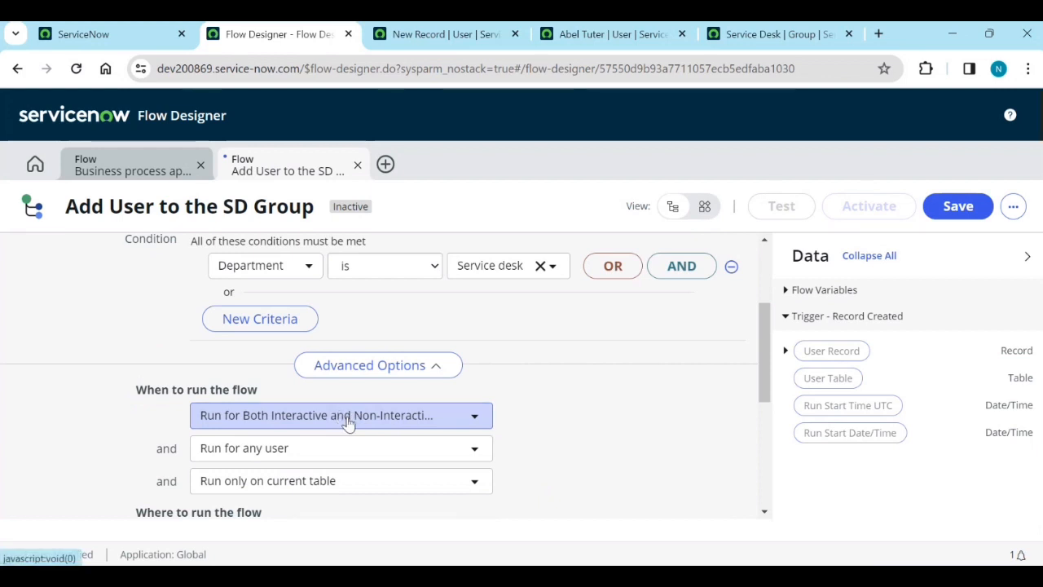
pyautogui.scroll(-3, 535, 473)
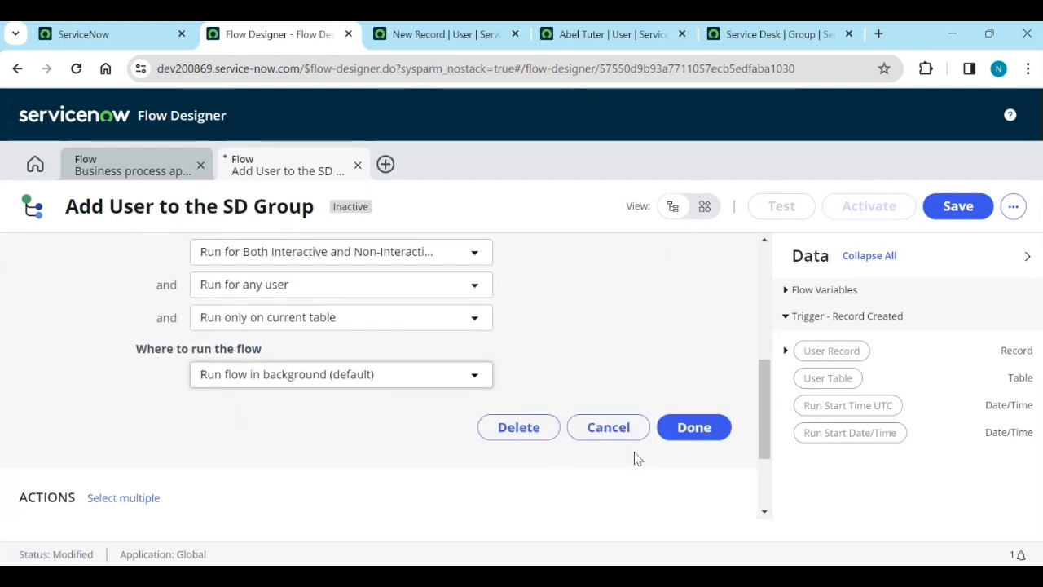
pyautogui.click(693, 427)
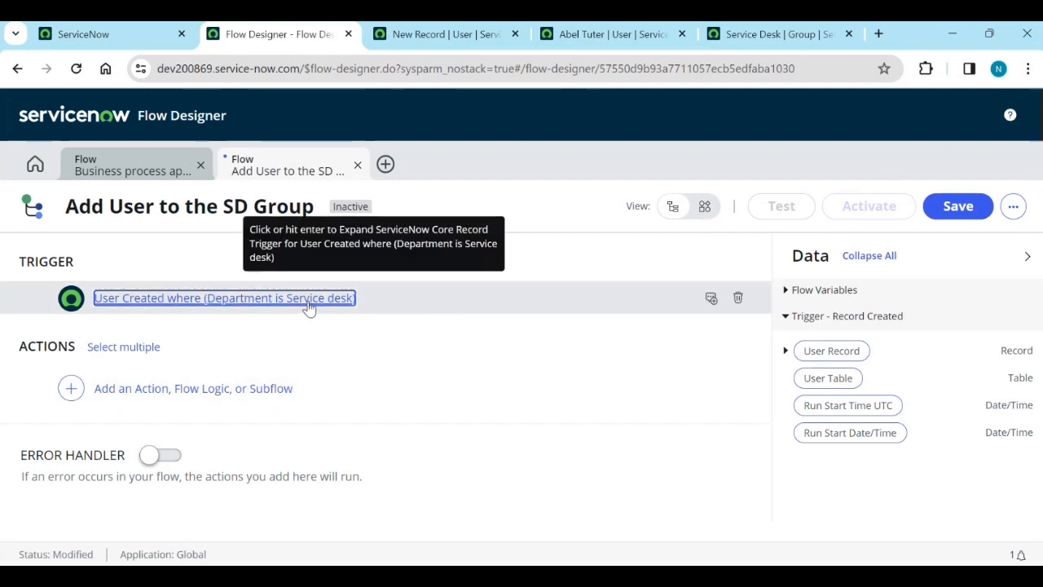
pyautogui.click(958, 207)
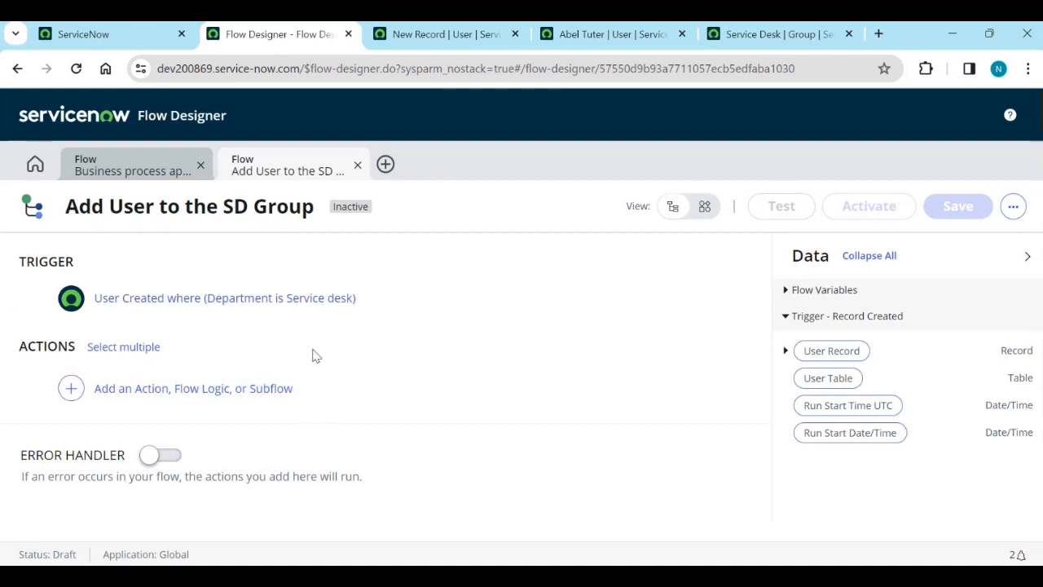
# Reopen the saved trigger, examine its table, condition and advanced options, and close it.
pyautogui.click(301, 299)
pyautogui.scroll(-1, 522, 383)
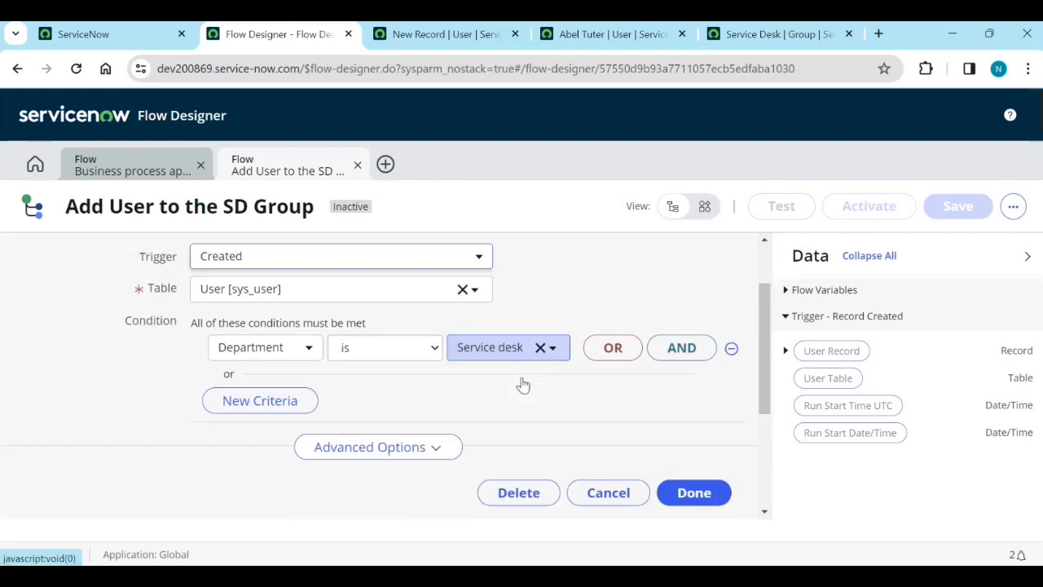
pyautogui.scroll(-2, 522, 383)
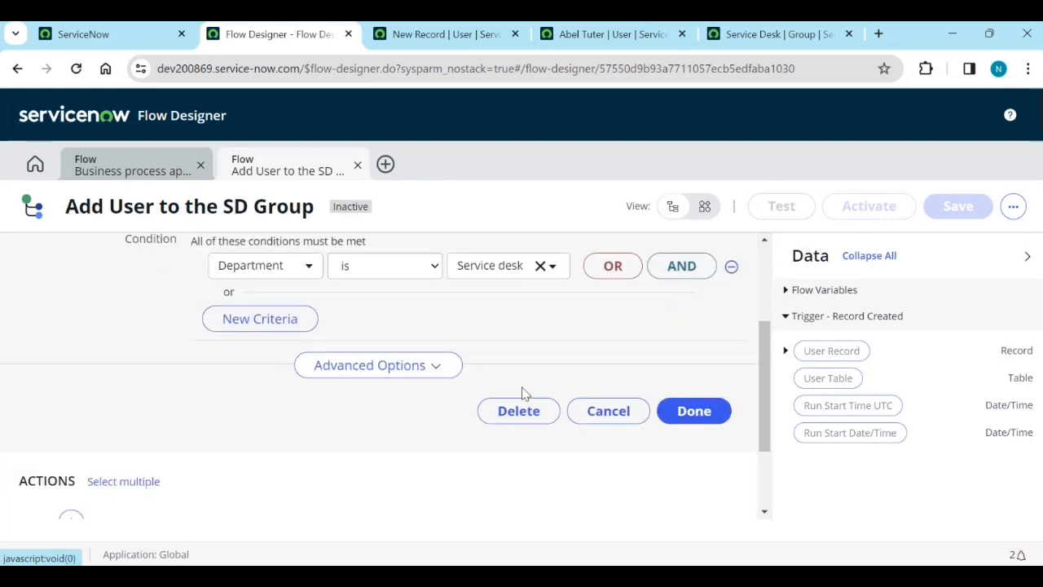
pyautogui.click(414, 378)
pyautogui.scroll(-2, 428, 445)
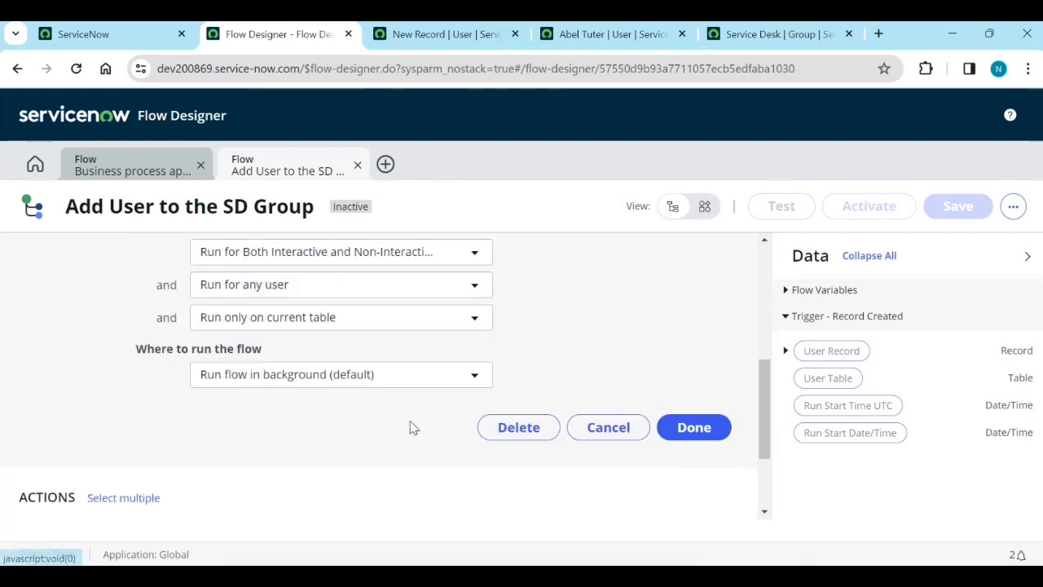
pyautogui.scroll(2, 640, 374)
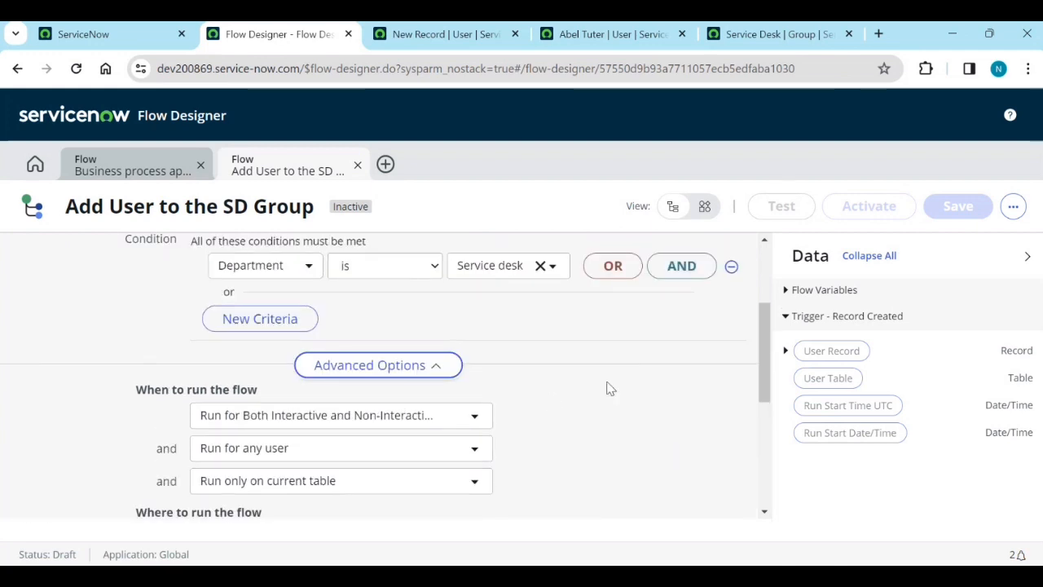
pyautogui.scroll(1, 607, 388)
pyautogui.scroll(2, 420, 401)
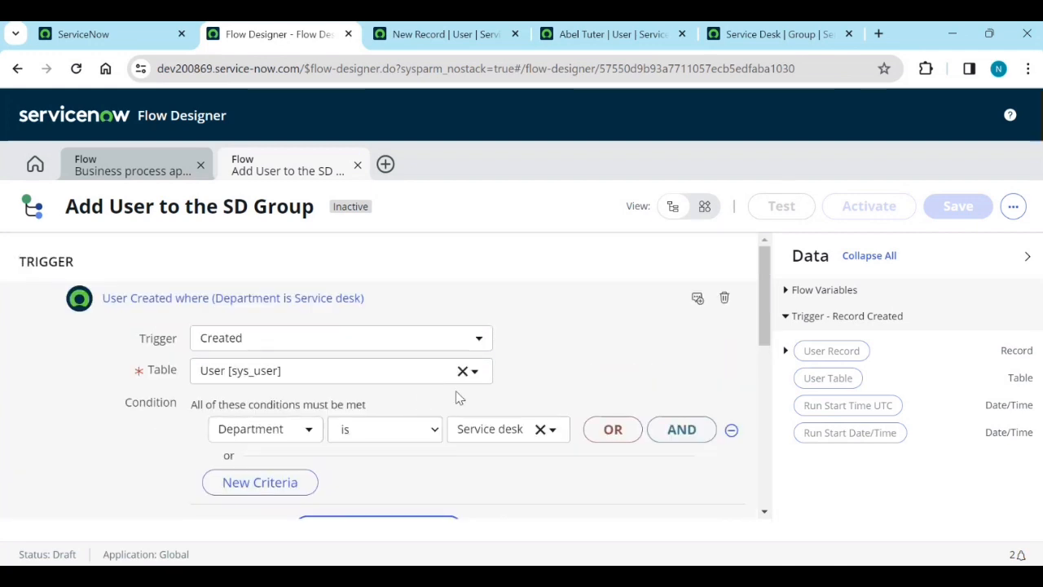
pyautogui.scroll(-5, 517, 387)
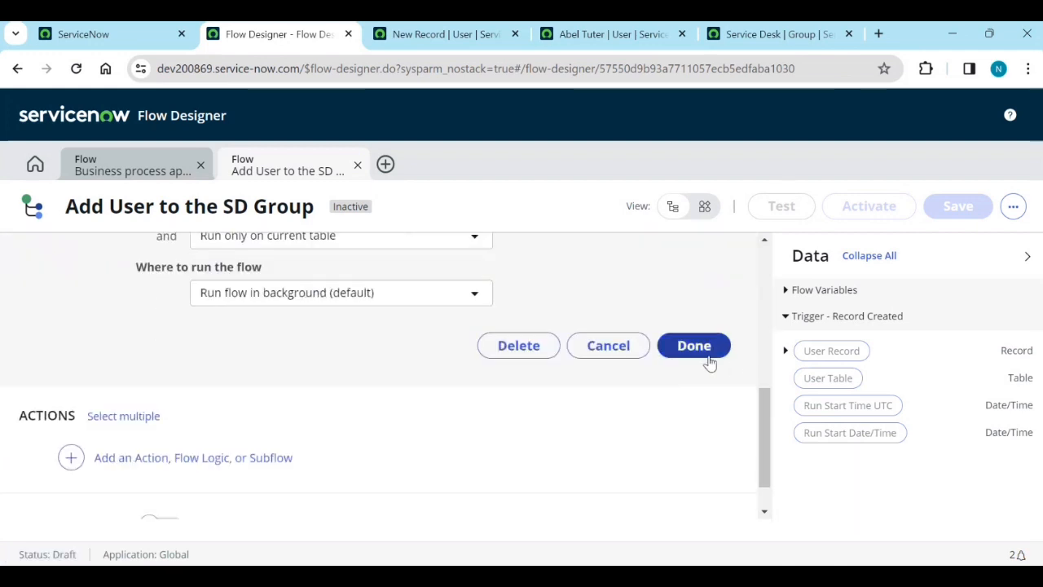
pyautogui.click(706, 356)
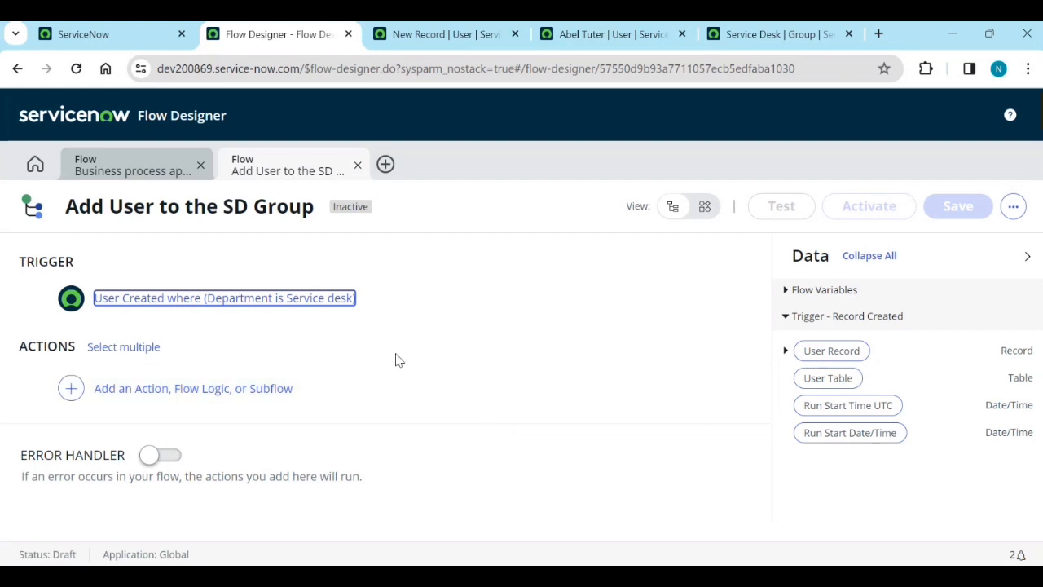
# Reopen the trigger, try the Updated trigger type and examine its Run Trigger setting.
pyautogui.click(302, 303)
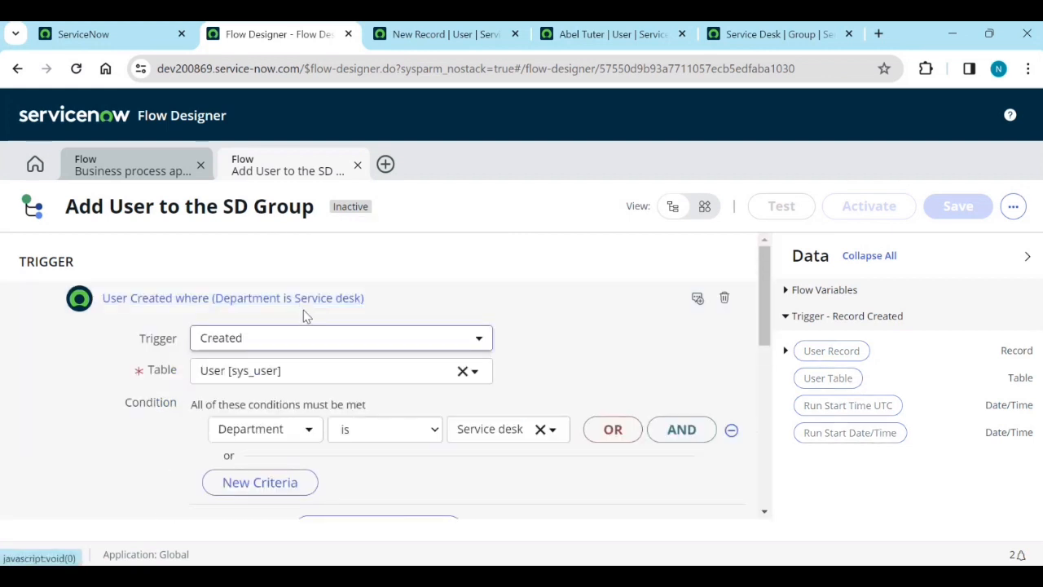
pyautogui.click(479, 342)
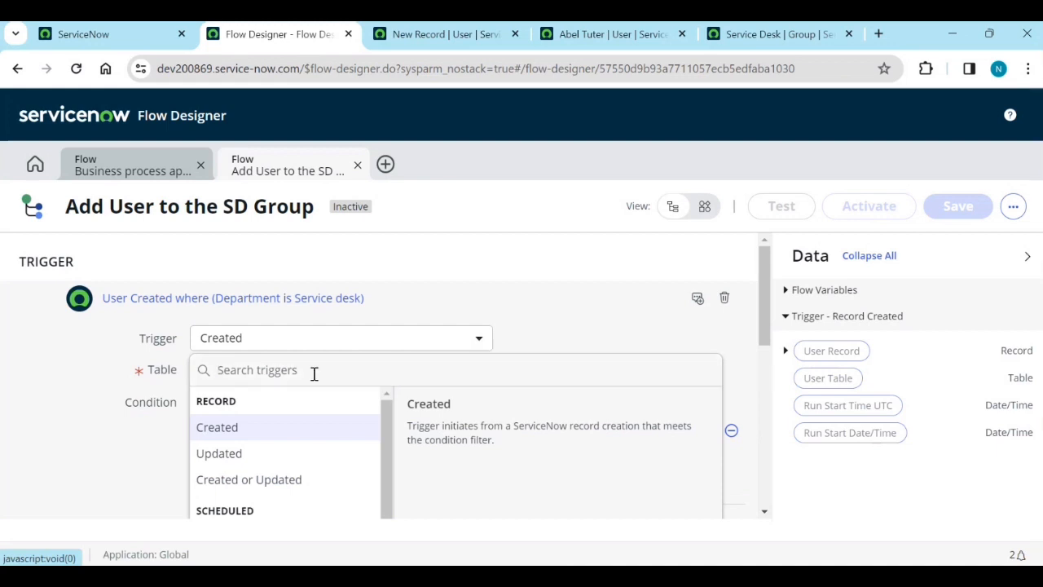
pyautogui.click(228, 454)
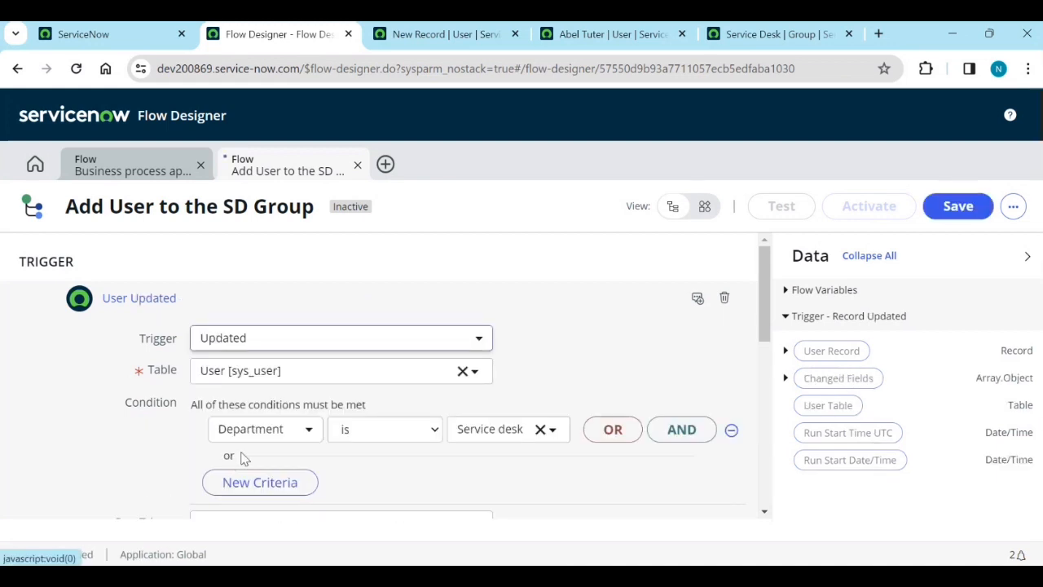
pyautogui.scroll(-2, 559, 400)
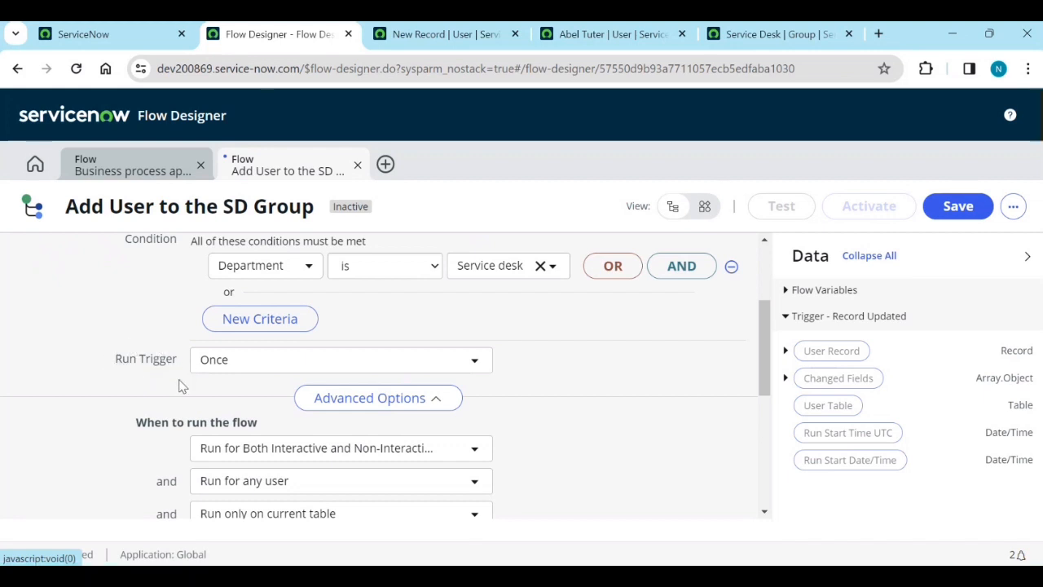
pyautogui.scroll(2, 114, 380)
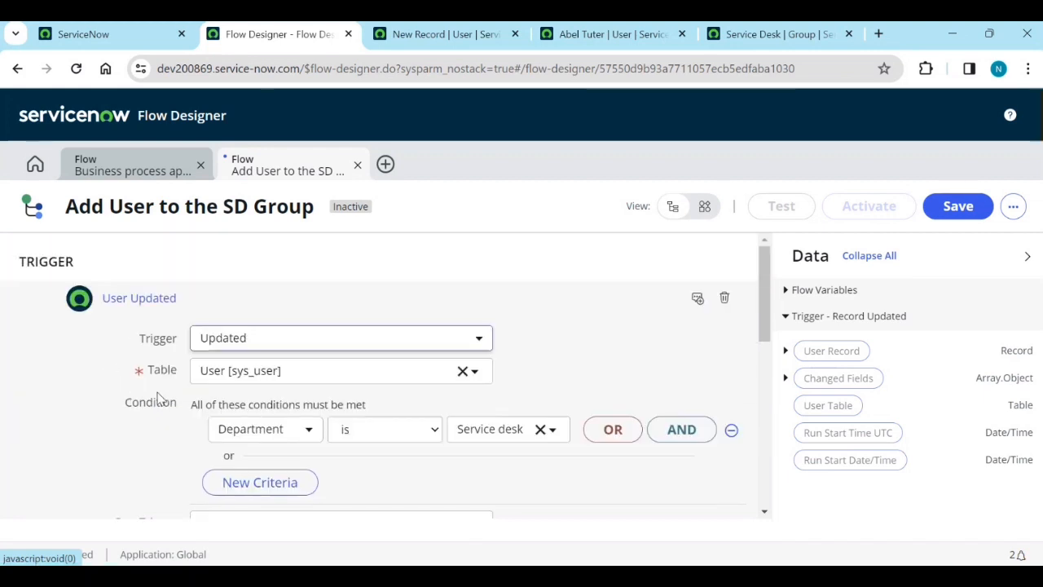
# Try the Created or Updated trigger type and examine the available Run Trigger choices.
pyautogui.click(331, 347)
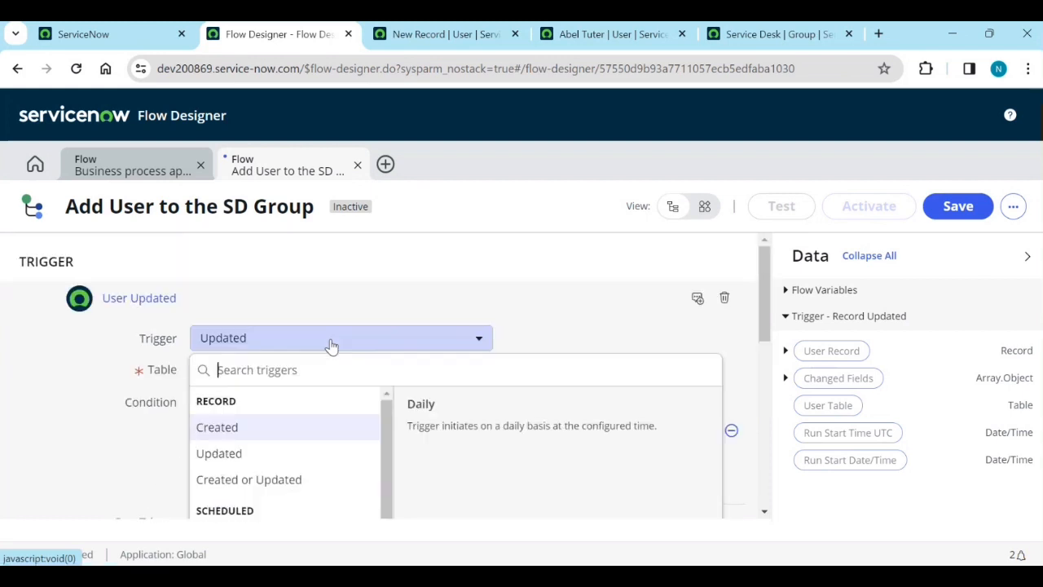
pyautogui.click(244, 481)
pyautogui.scroll(-2, 272, 486)
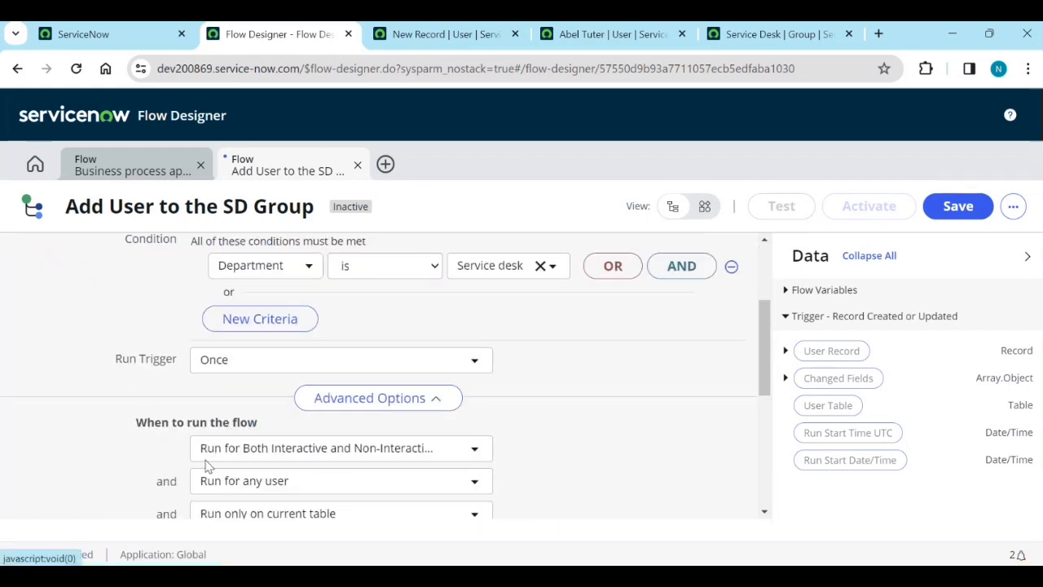
pyautogui.click(250, 368)
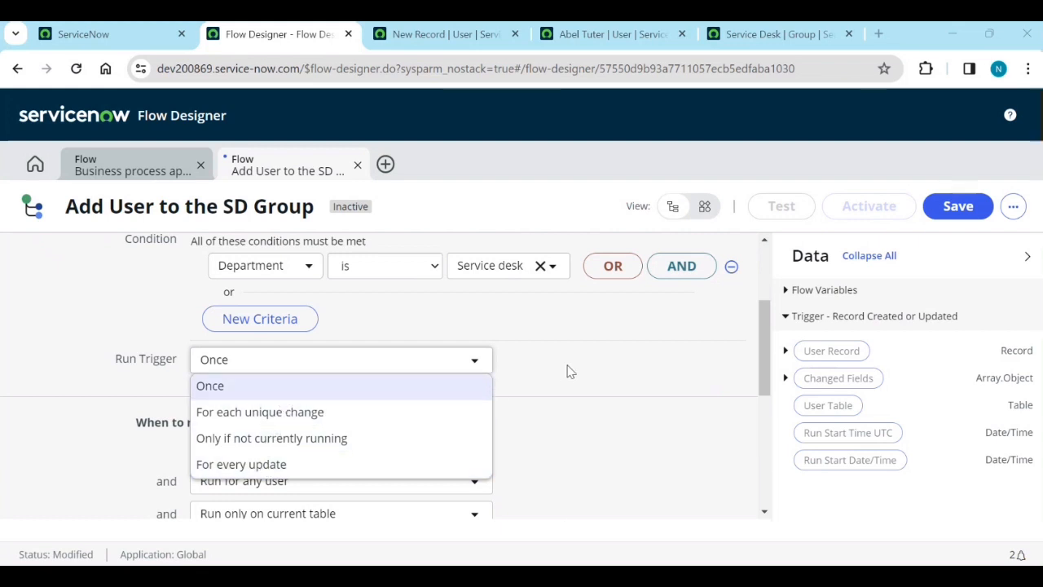
pyautogui.click(600, 386)
pyautogui.scroll(2, 547, 380)
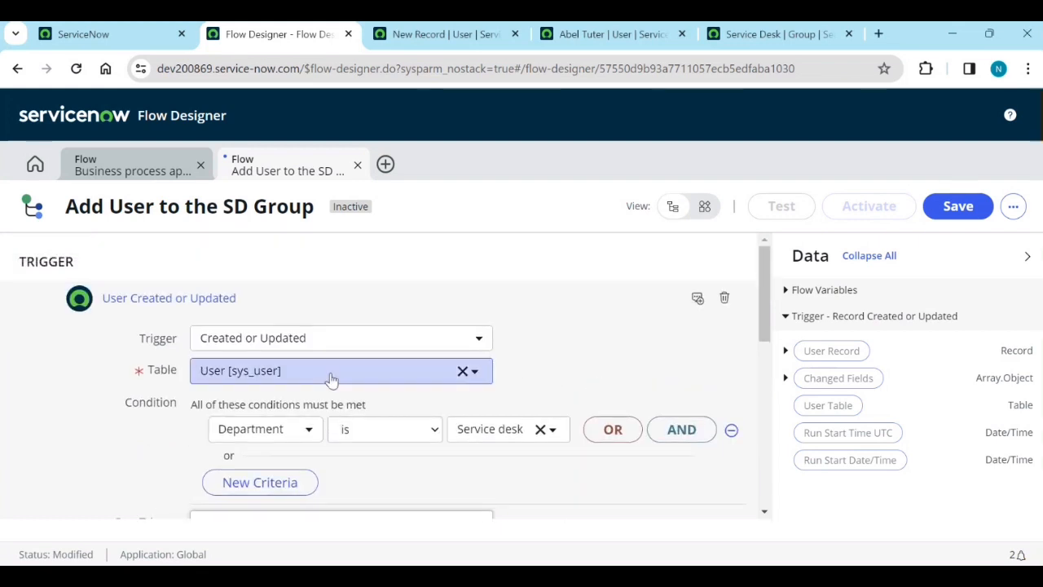
# Set the flow's trigger type back to Created.
pyautogui.click(324, 345)
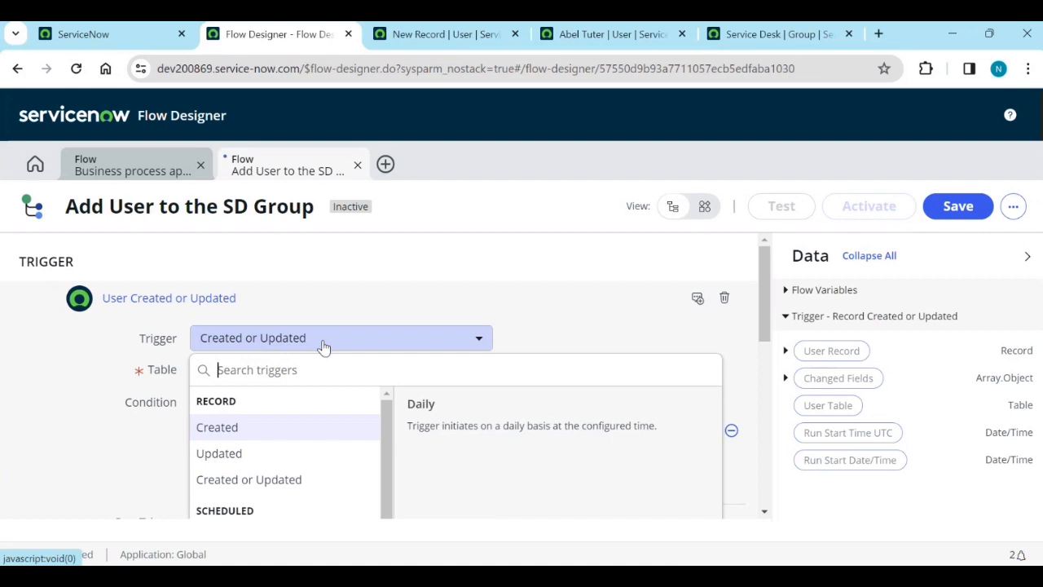
pyautogui.click(249, 432)
pyautogui.scroll(-3, 343, 375)
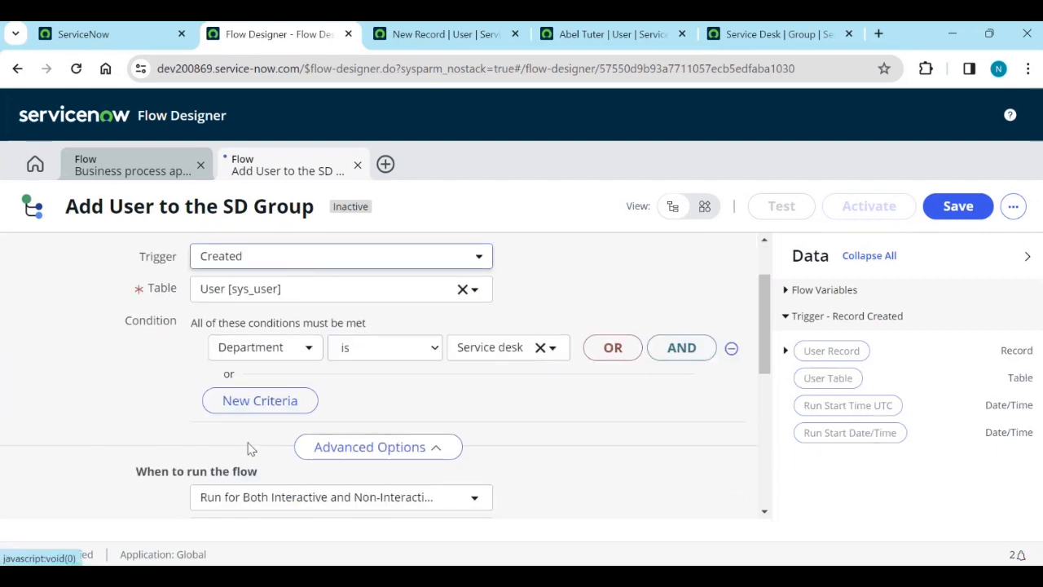
# Save the Add User to the SD Group flow with its Created trigger on the User table.
pyautogui.scroll(1, 263, 300)
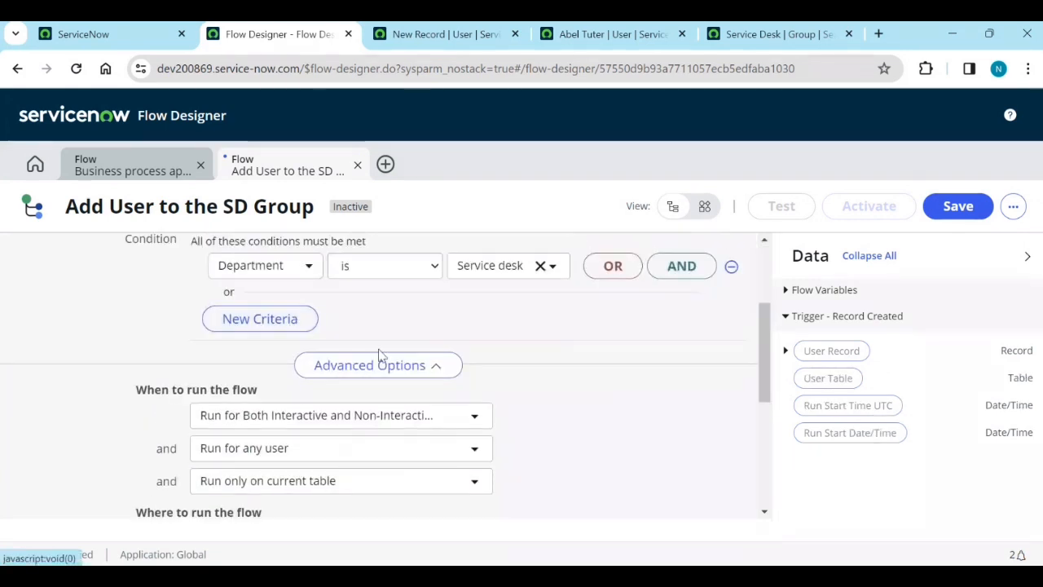
pyautogui.scroll(2, 455, 365)
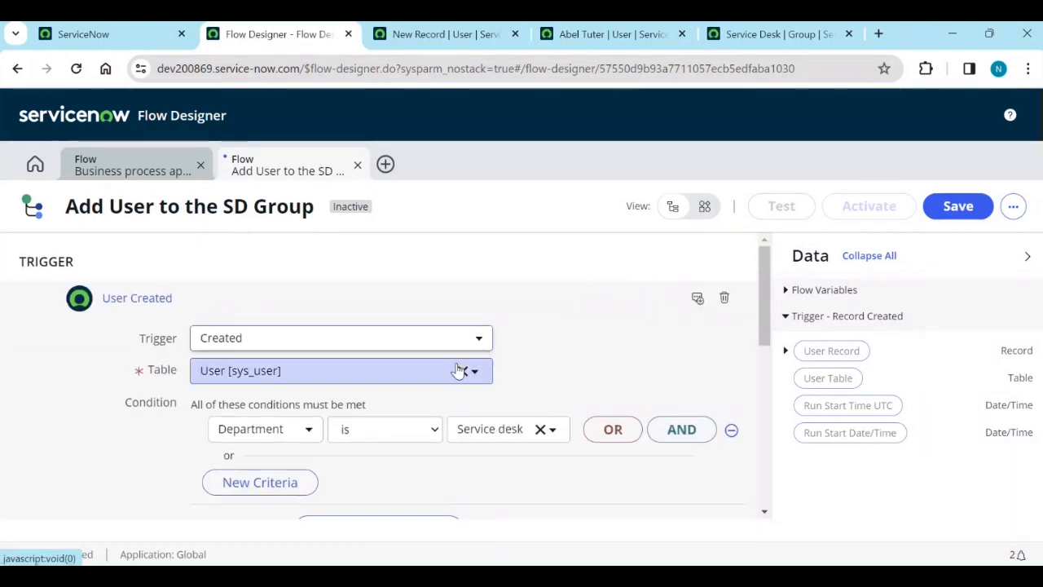
pyautogui.click(955, 206)
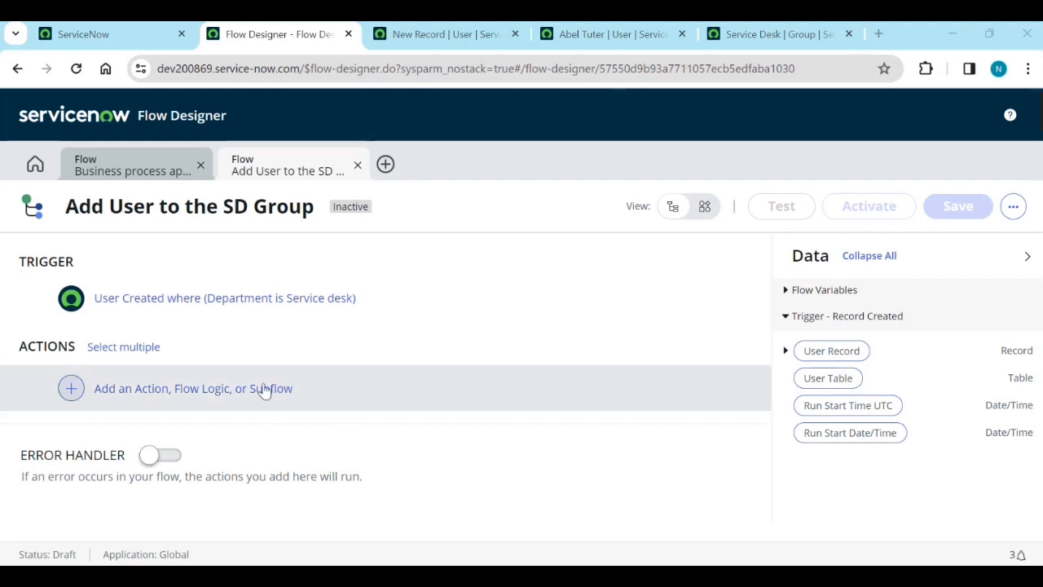
# Start adding an action to the flow and look through the actions offered by the ServiceNow Core spoke.
pyautogui.click(72, 389)
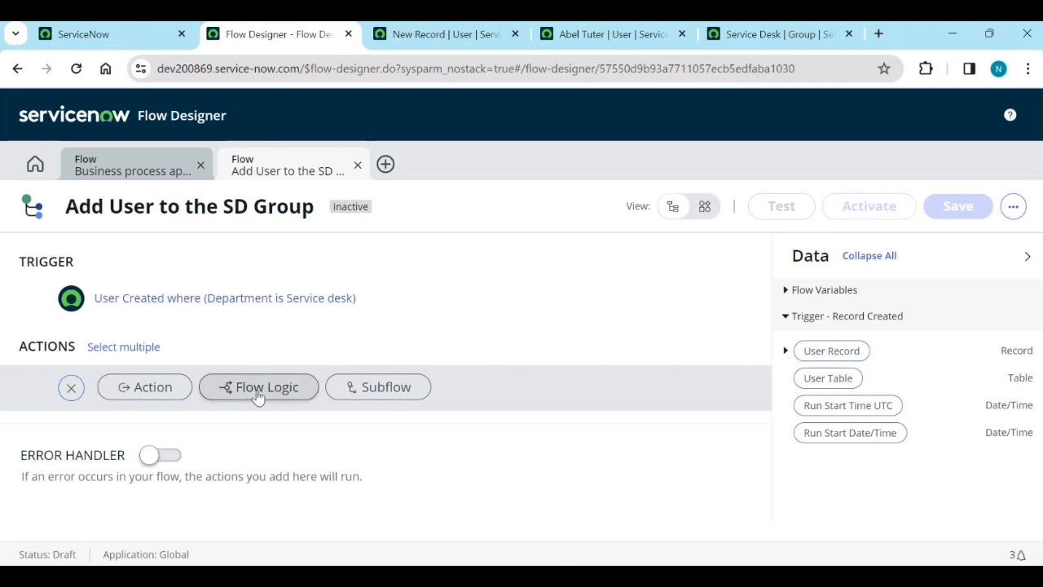
pyautogui.click(150, 397)
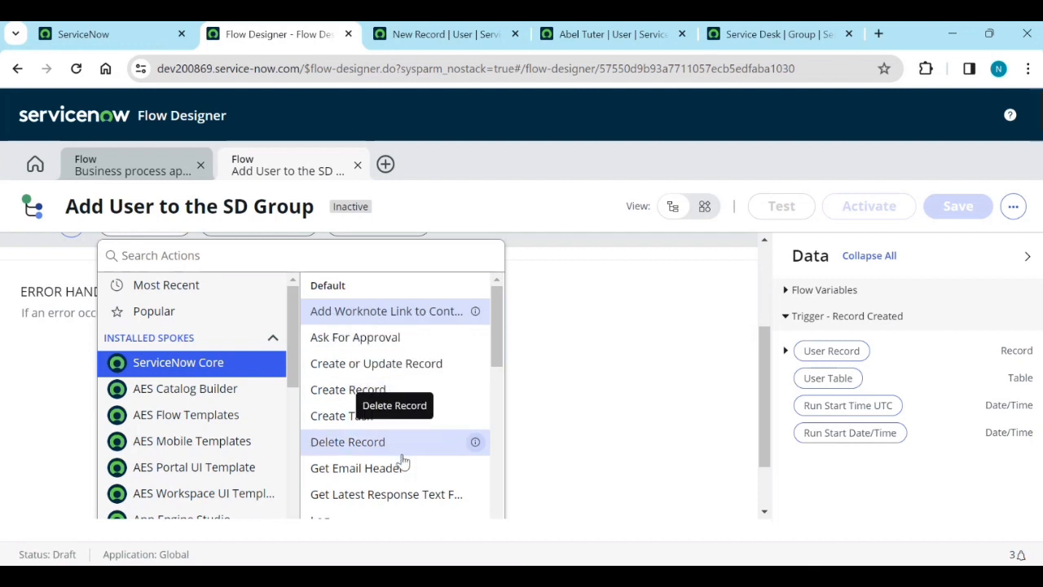
pyautogui.scroll(-1, 407, 477)
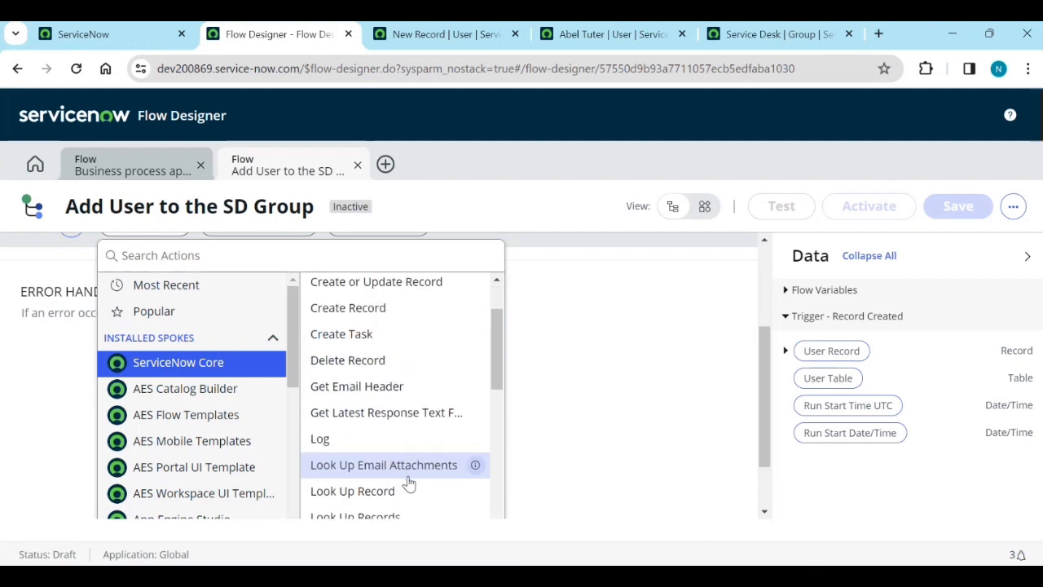
pyautogui.scroll(-1, 404, 492)
pyautogui.scroll(-1, 396, 478)
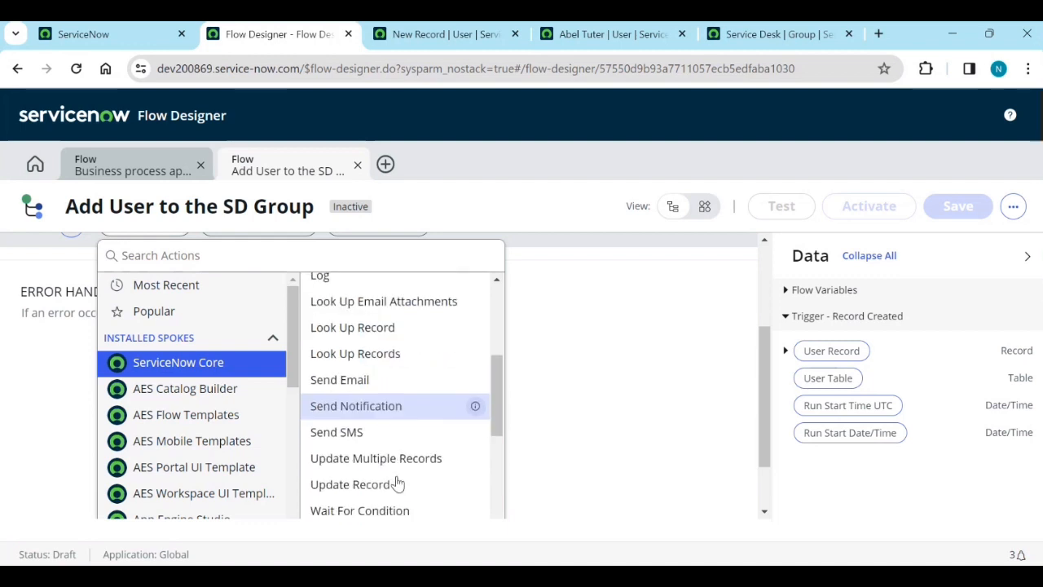
pyautogui.scroll(-2, 390, 465)
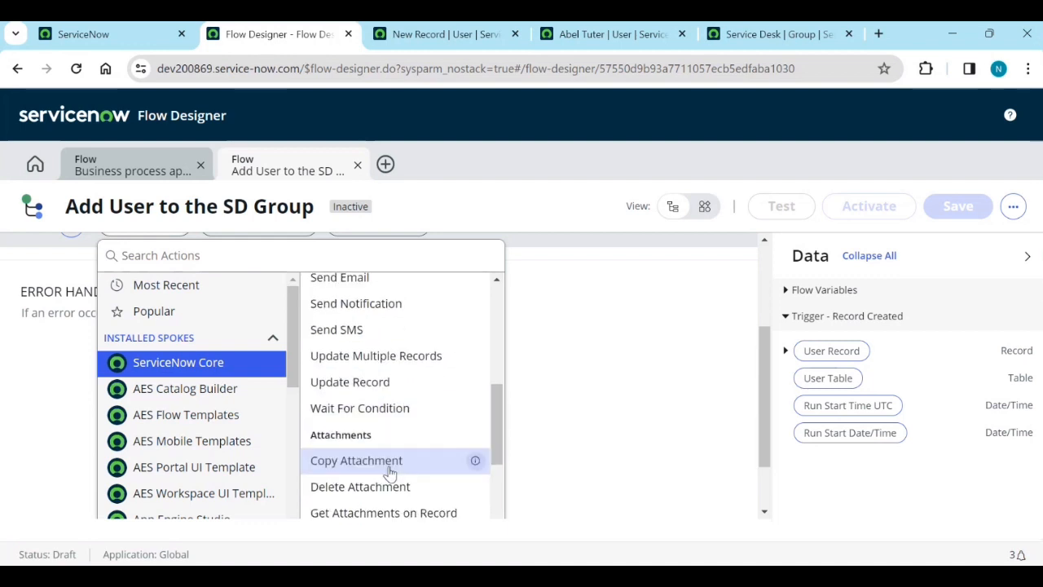
pyautogui.scroll(-2, 383, 465)
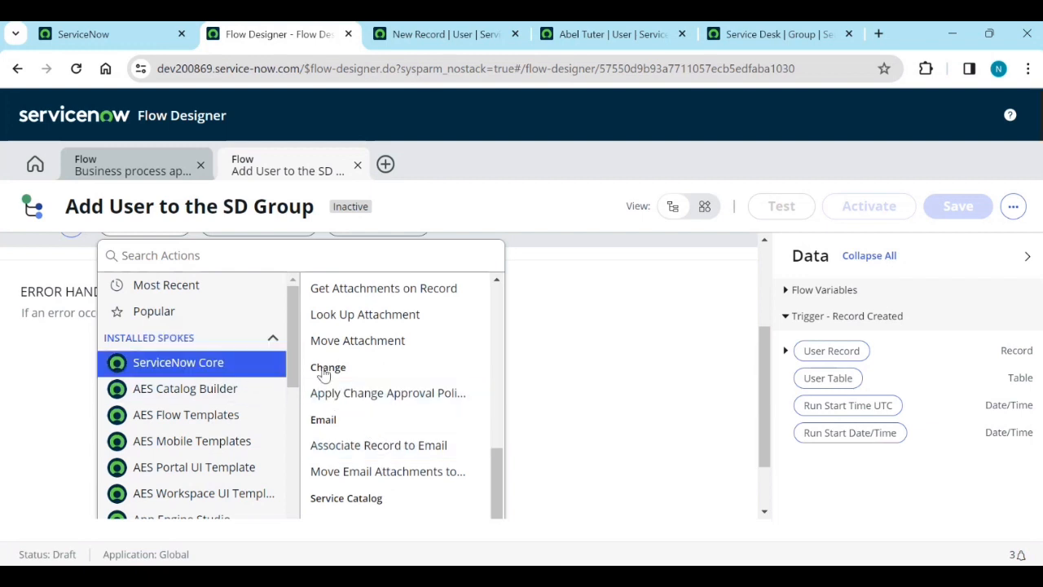
pyautogui.scroll(-3, 366, 414)
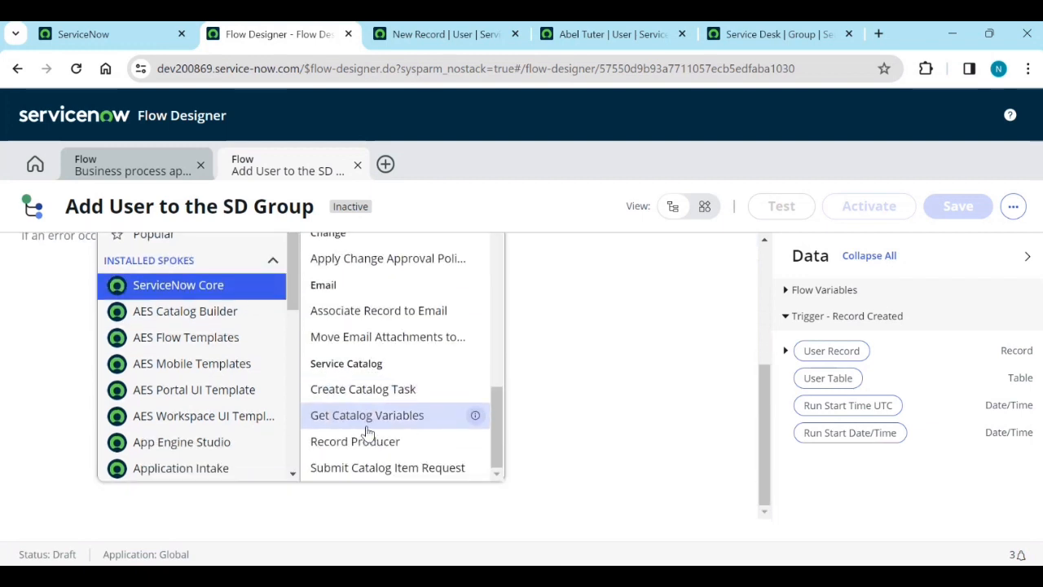
# Look through the list of installed spokes that can supply actions.
pyautogui.scroll(-2, 214, 403)
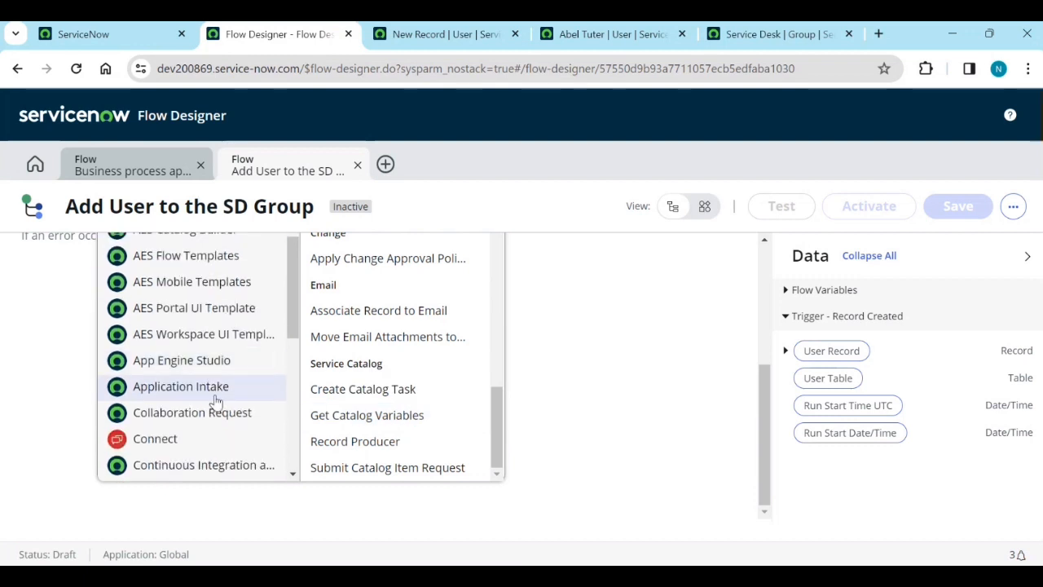
pyautogui.scroll(-2, 215, 403)
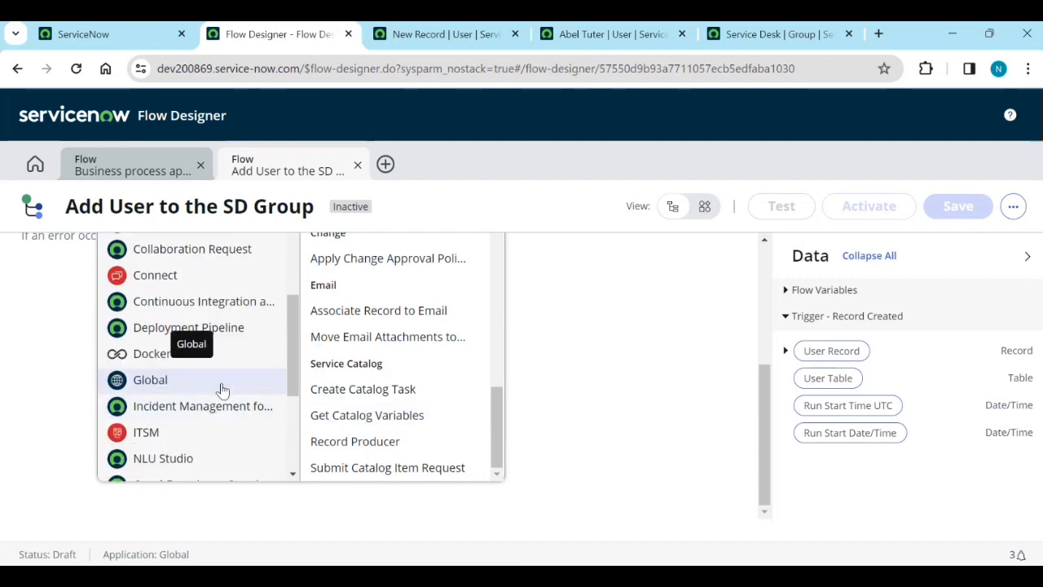
pyautogui.scroll(-3, 261, 414)
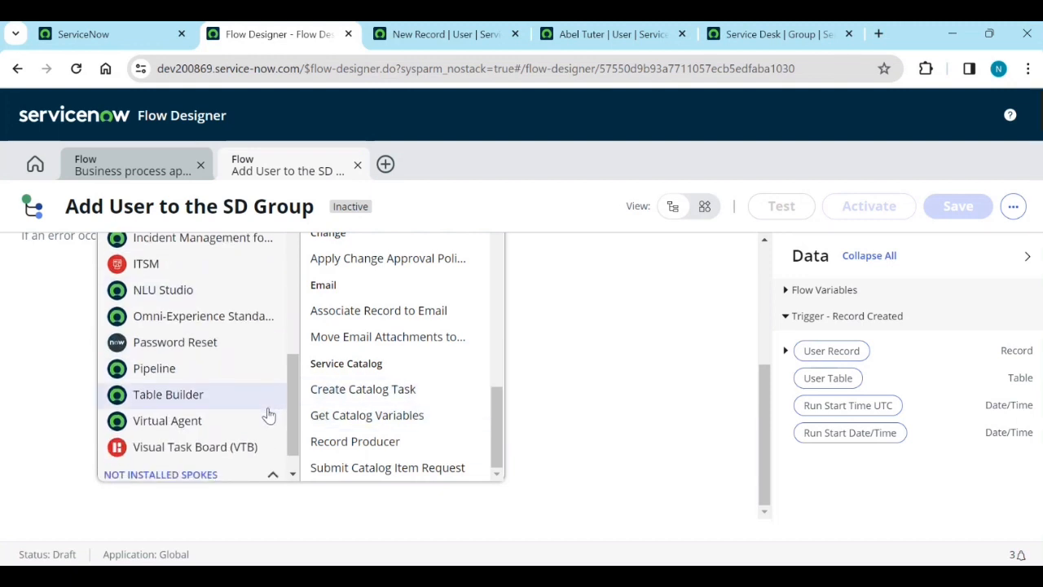
pyautogui.scroll(-1, 268, 413)
pyautogui.scroll(5, 233, 404)
pyautogui.scroll(1, 309, 397)
pyautogui.scroll(10, 344, 367)
pyautogui.scroll(-2, 186, 424)
# Display the Global spoke's actions and look through them.
pyautogui.click(174, 350)
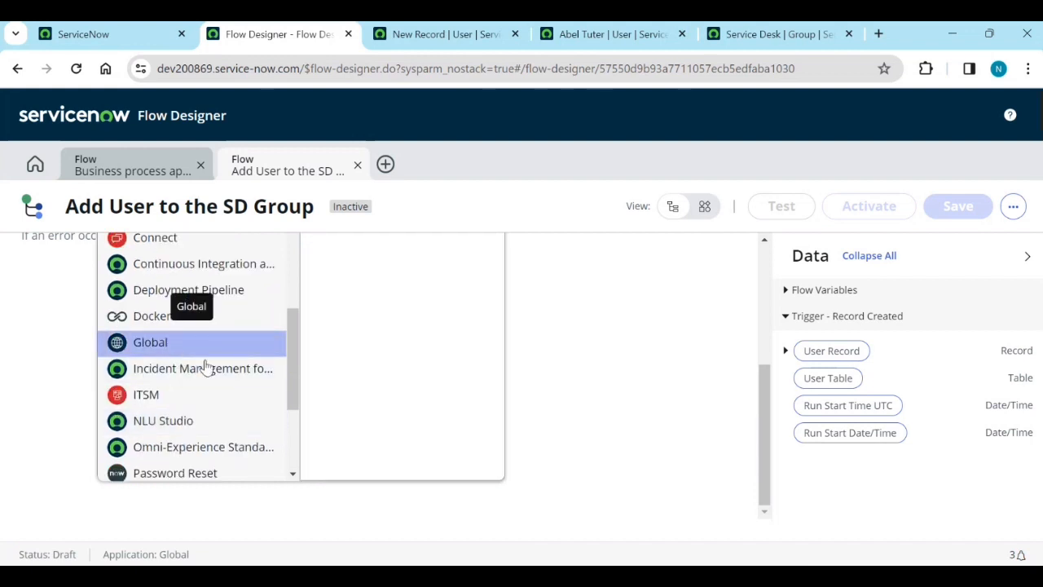
pyautogui.scroll(1, 366, 378)
pyautogui.scroll(-1, 393, 412)
pyautogui.scroll(-15, 391, 412)
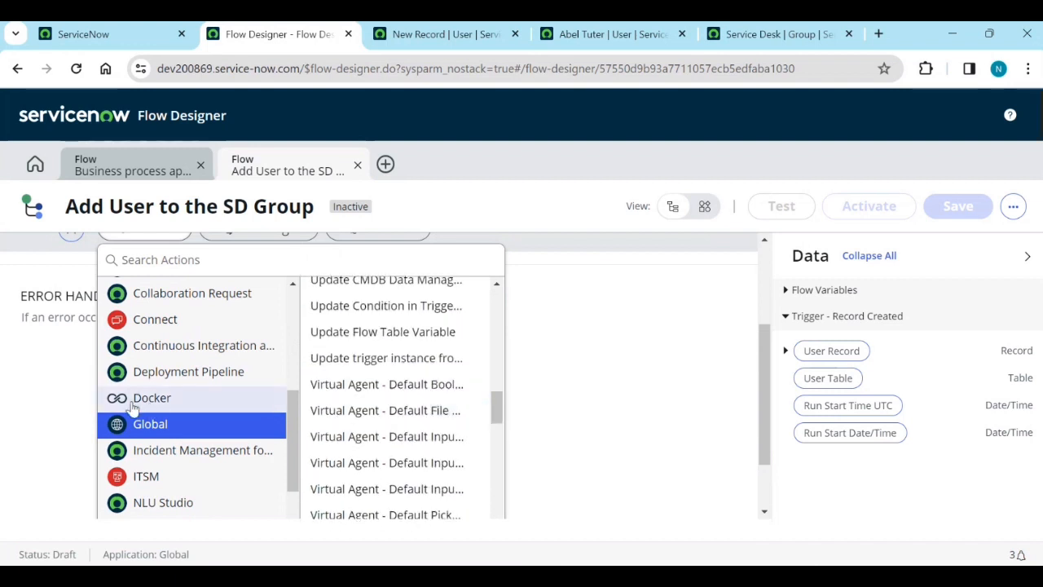
# Review the installed spokes once more and go back to the ServiceNow Core actions.
pyautogui.scroll(5, 151, 408)
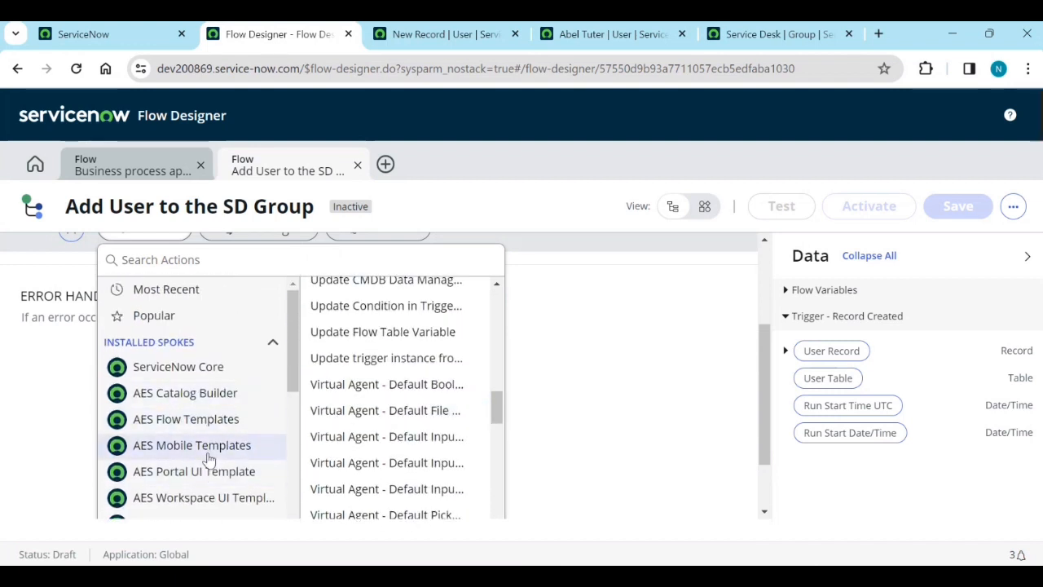
pyautogui.scroll(-5, 204, 469)
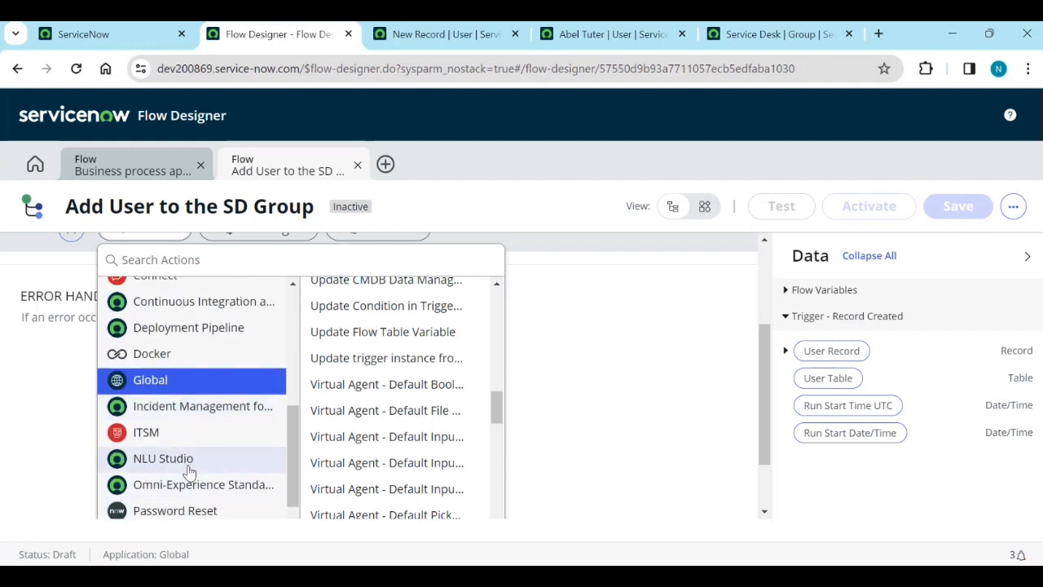
pyautogui.scroll(-1, 198, 489)
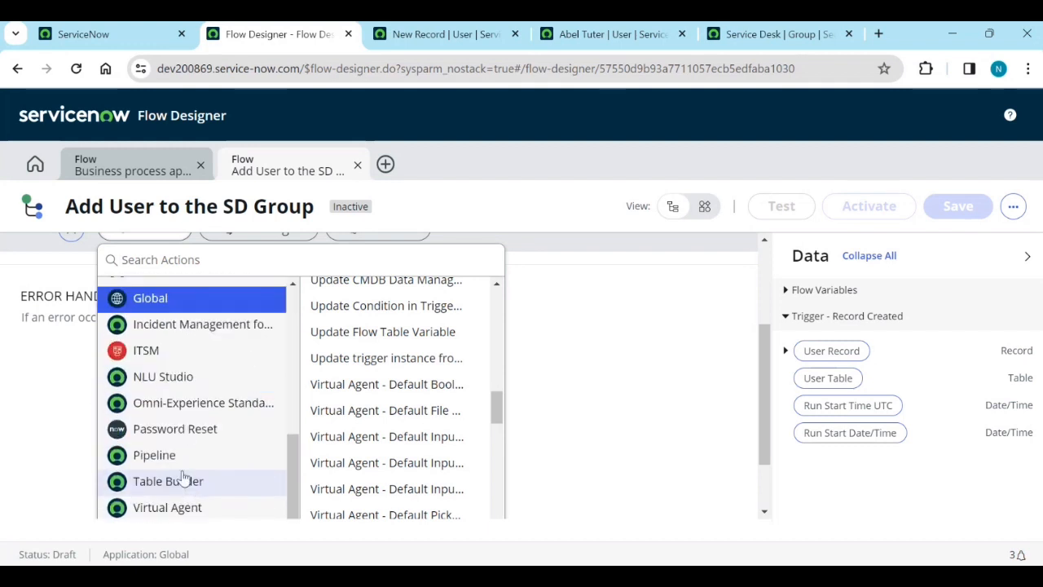
pyautogui.scroll(-1, 200, 489)
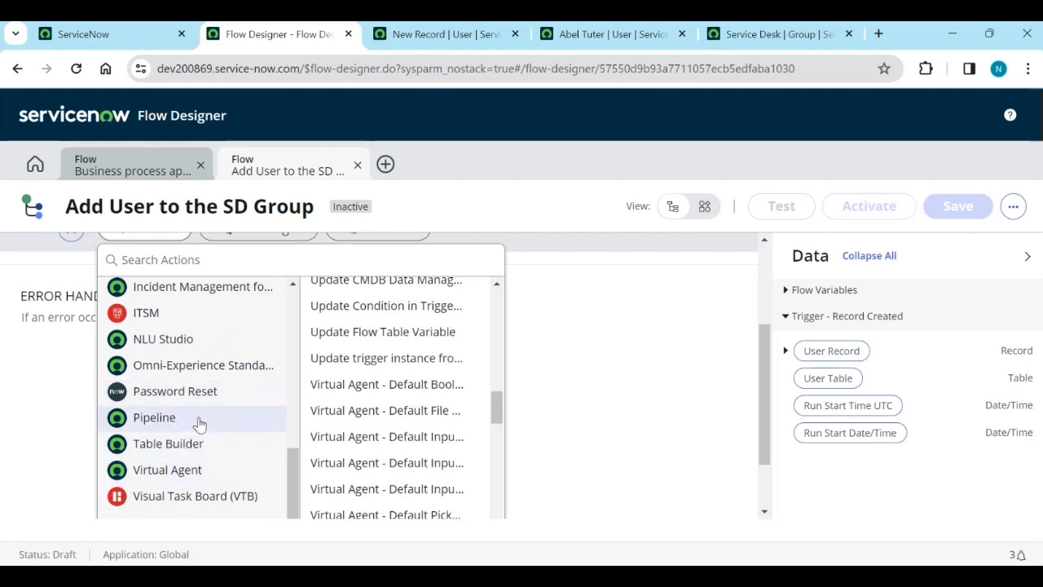
pyautogui.scroll(4, 230, 454)
pyautogui.scroll(4, 234, 453)
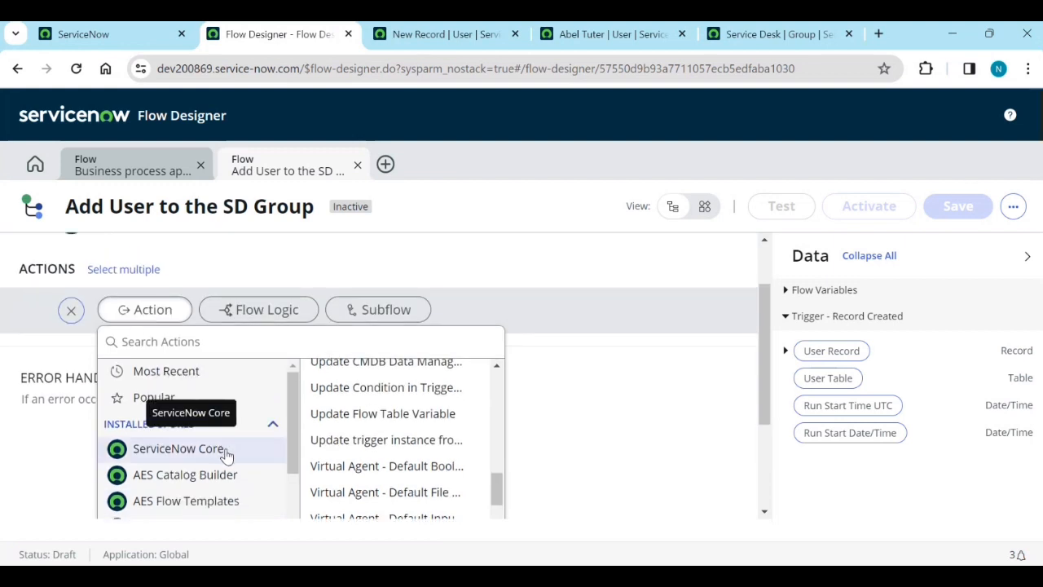
pyautogui.click(226, 453)
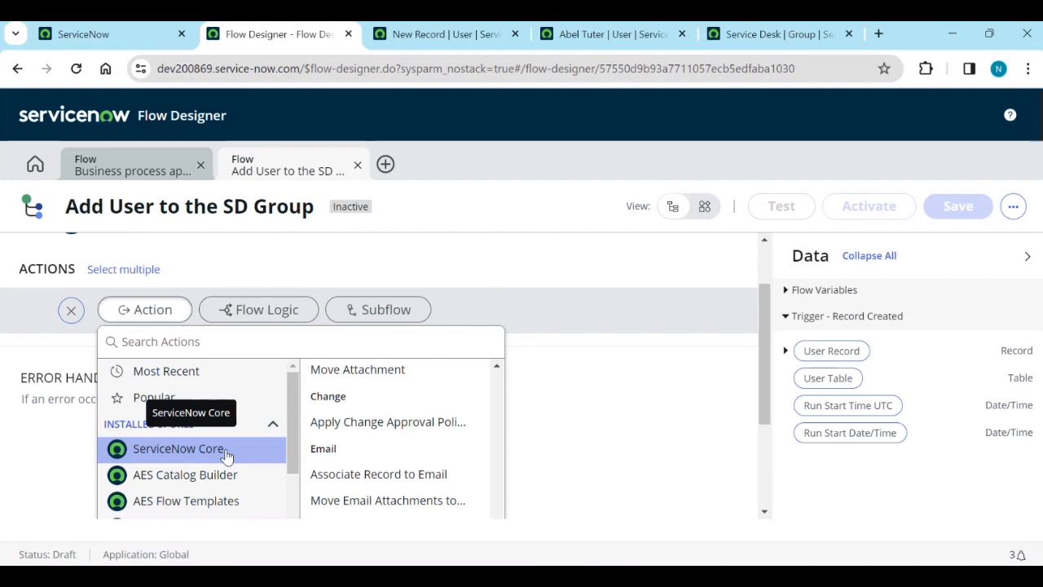
# Open the first member's membership record from the Service Desk group in a new browser tab and examine its table name.
pyautogui.click(773, 34)
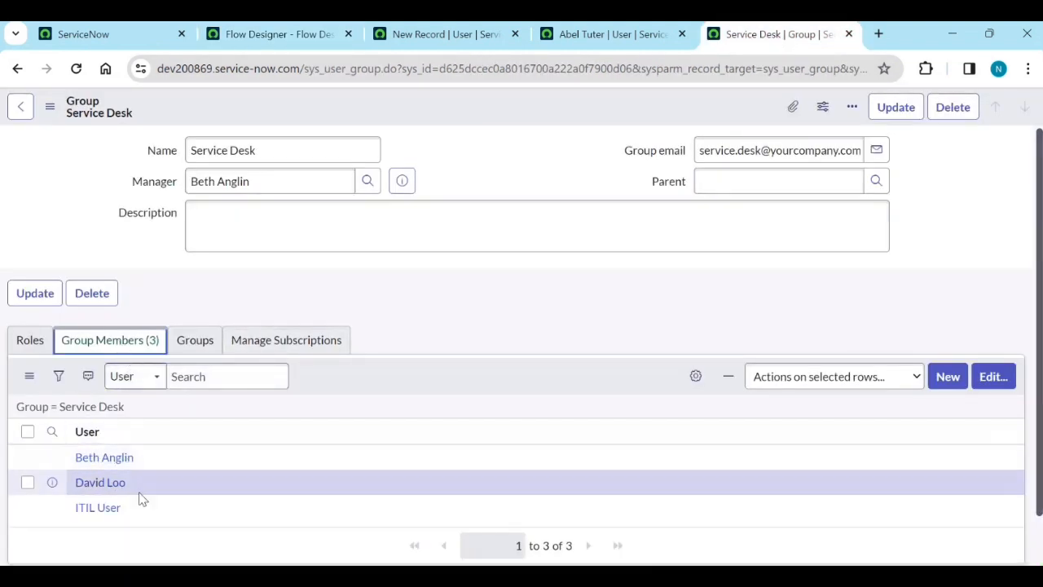
pyautogui.rightClick(52, 459)
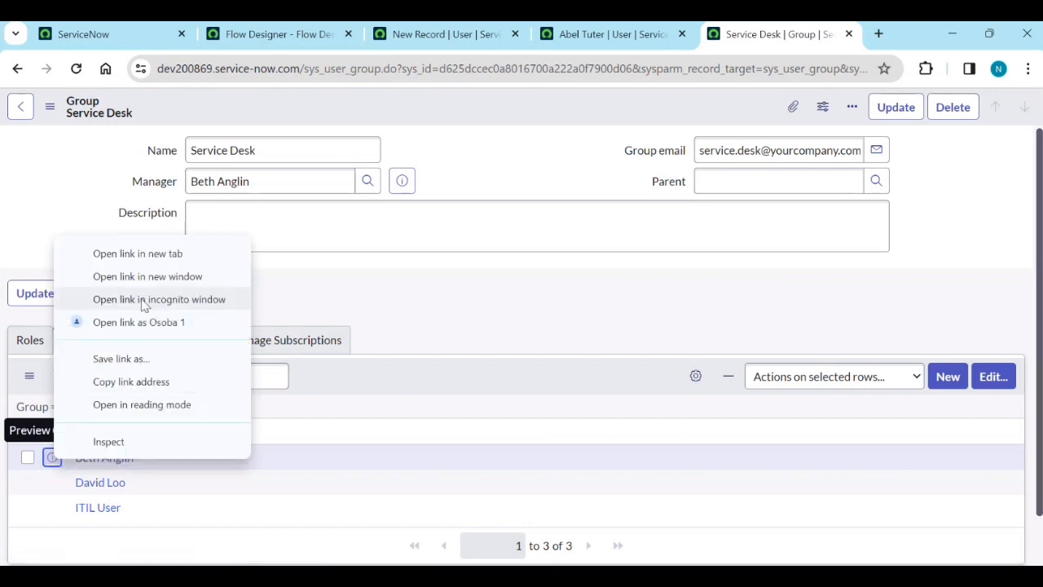
pyautogui.click(146, 253)
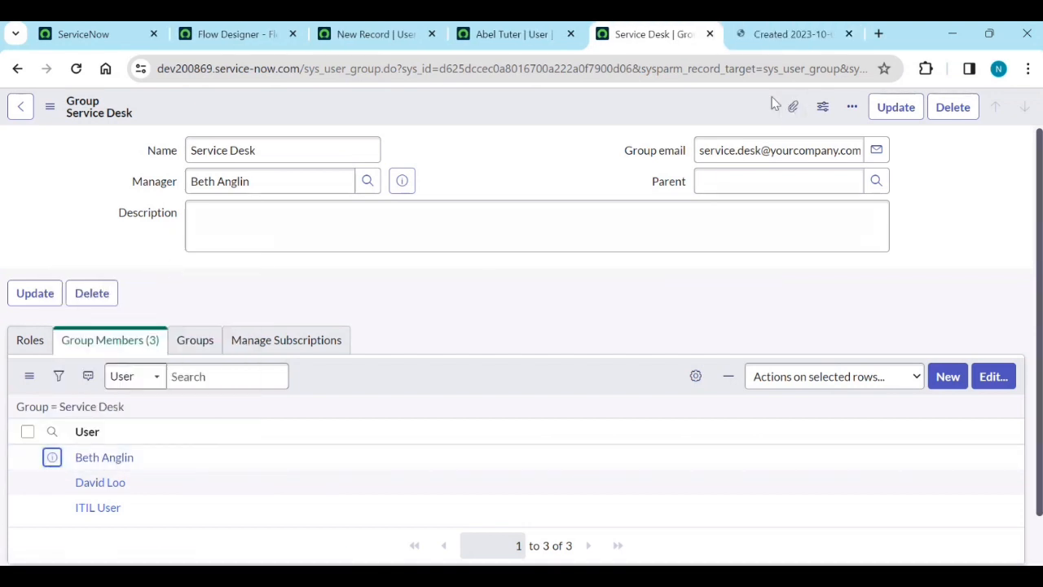
pyautogui.click(787, 34)
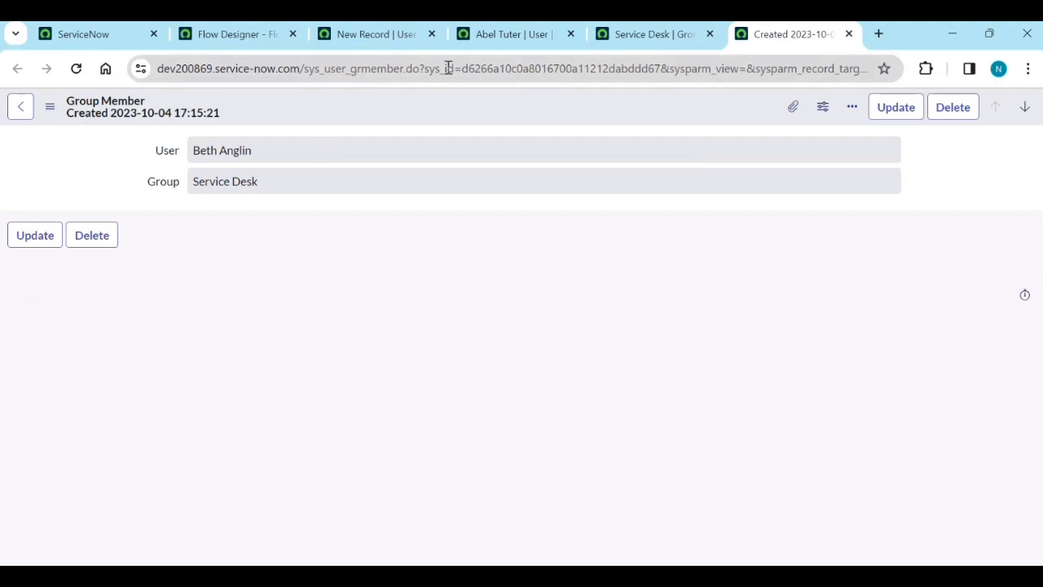
# Return to the flow and add the ServiceNow Core action Create Record.
pyautogui.click(644, 36)
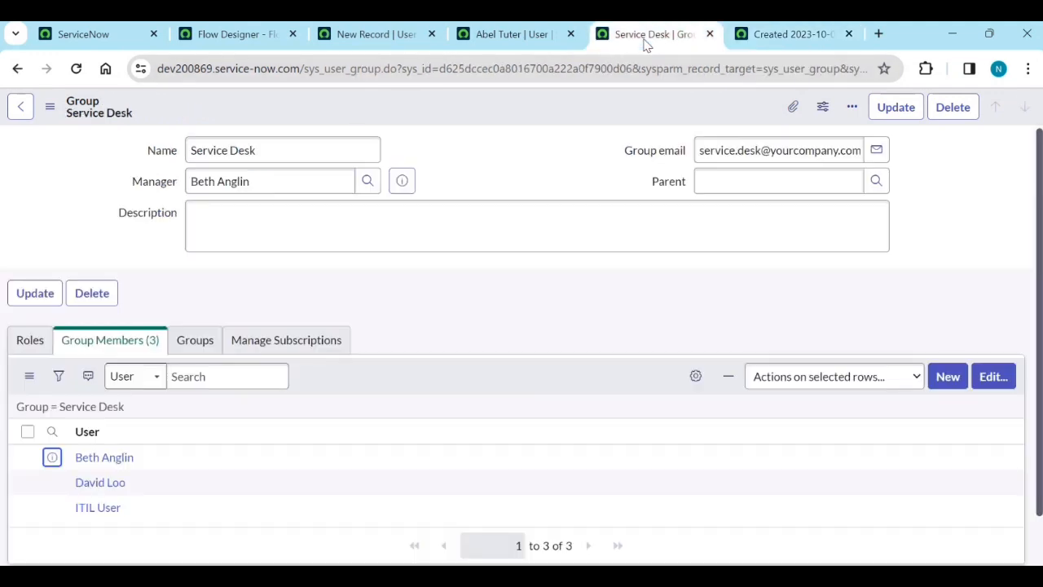
pyautogui.click(489, 36)
pyautogui.click(349, 33)
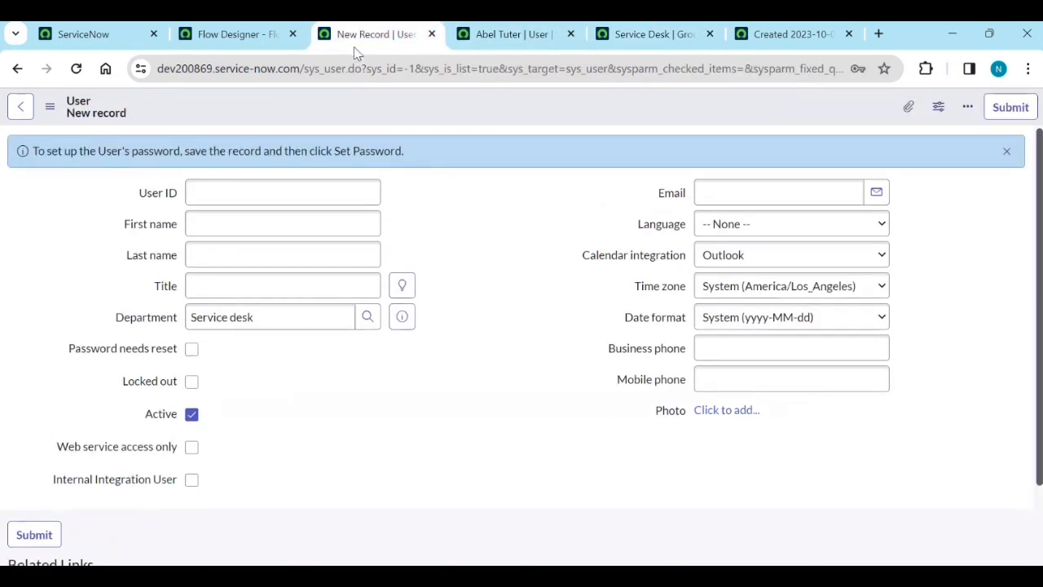
pyautogui.click(240, 39)
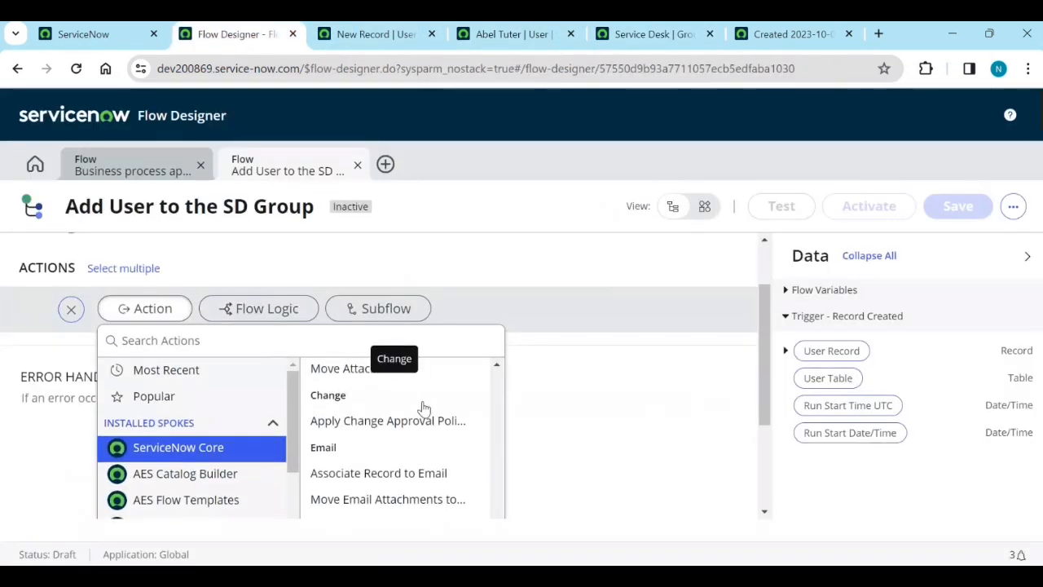
pyautogui.scroll(-1, 421, 408)
pyautogui.scroll(8, 408, 423)
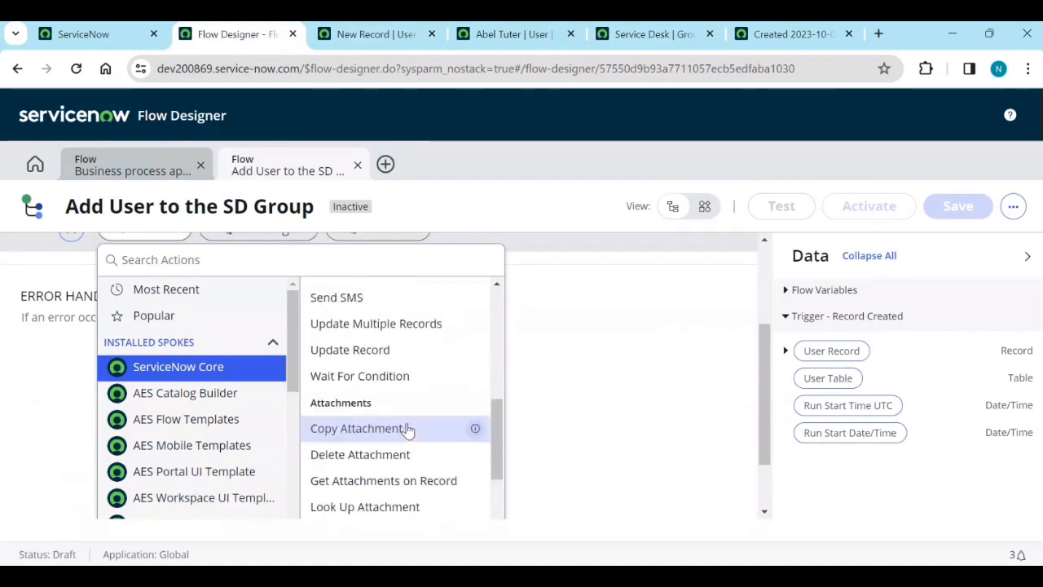
pyautogui.scroll(2, 402, 423)
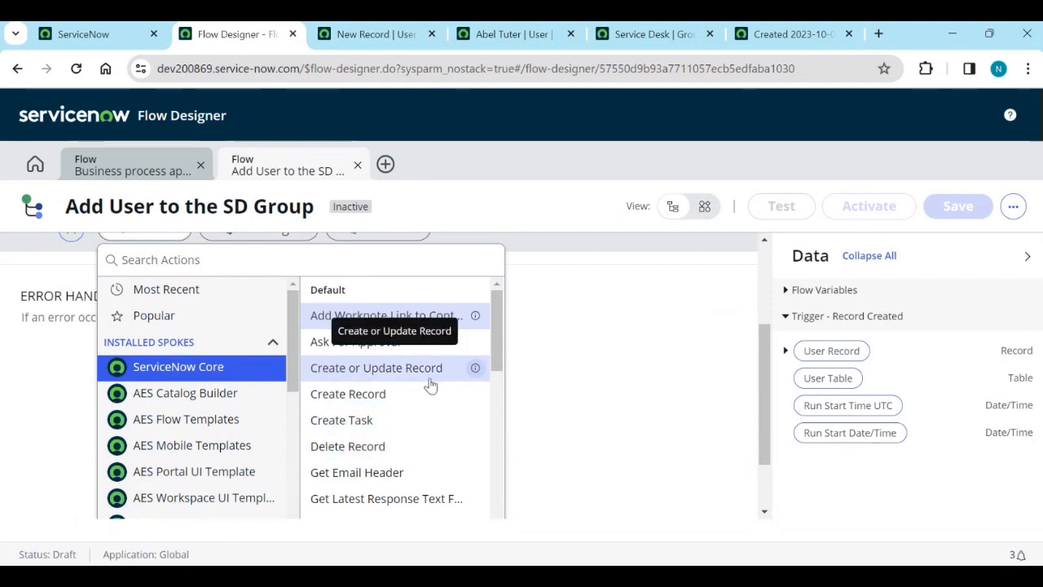
pyautogui.click(393, 400)
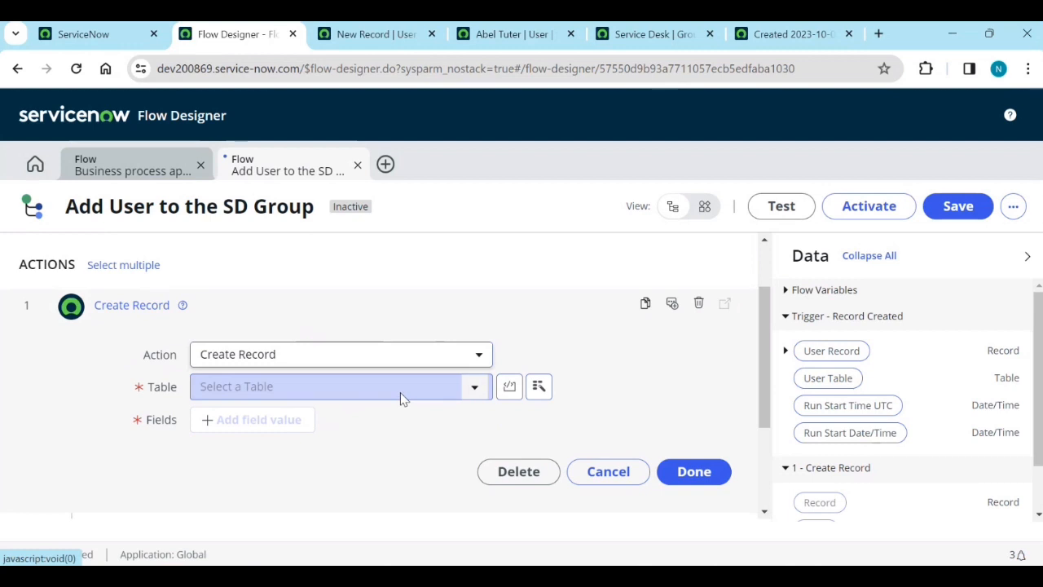
# Check the group membership record's table name and set the Create Record action's table to Group Member [sys_user_grmember].
pyautogui.click(771, 34)
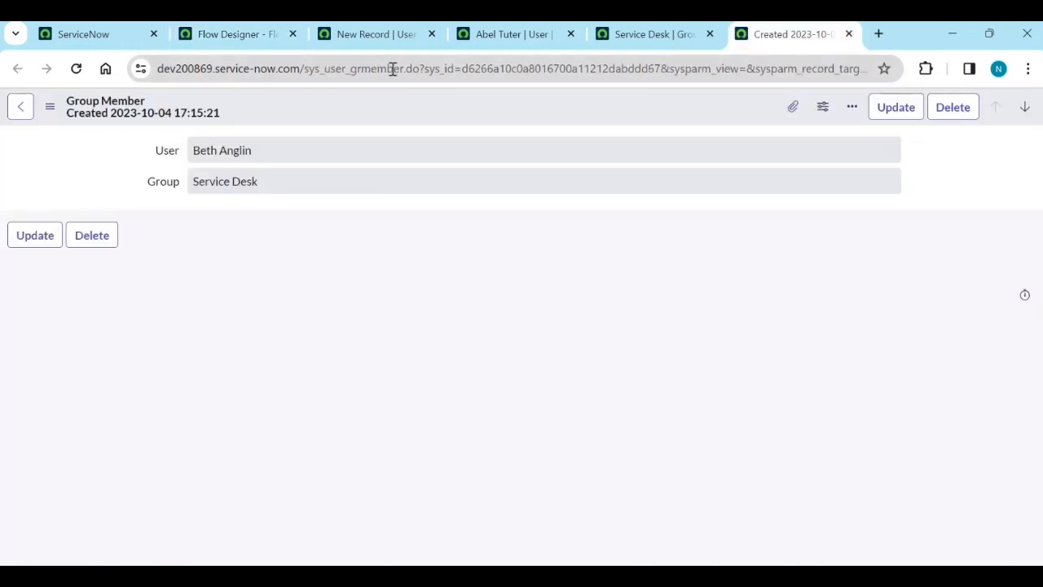
pyautogui.click(666, 33)
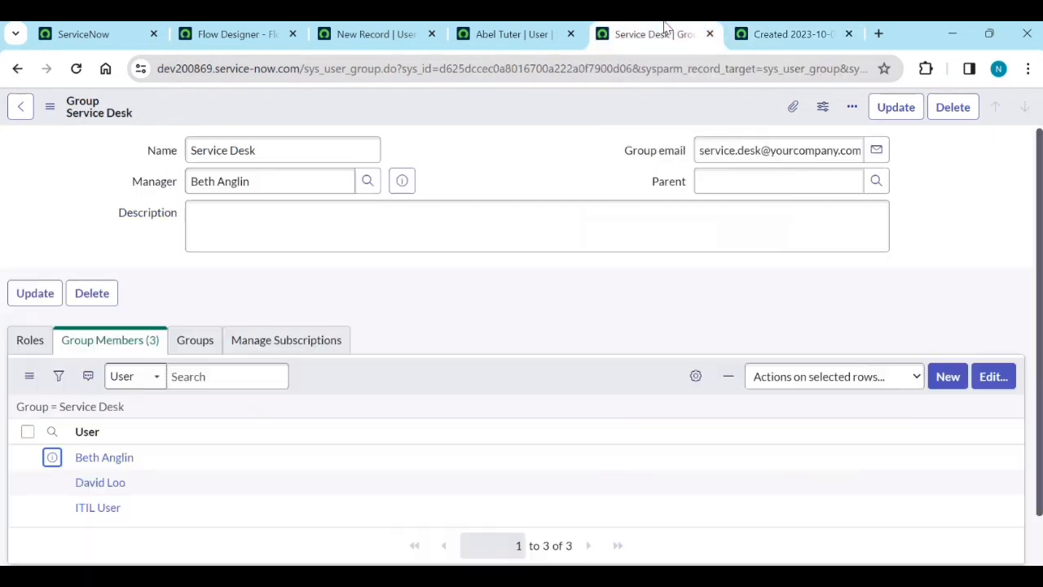
pyautogui.click(224, 34)
pyautogui.click(302, 388)
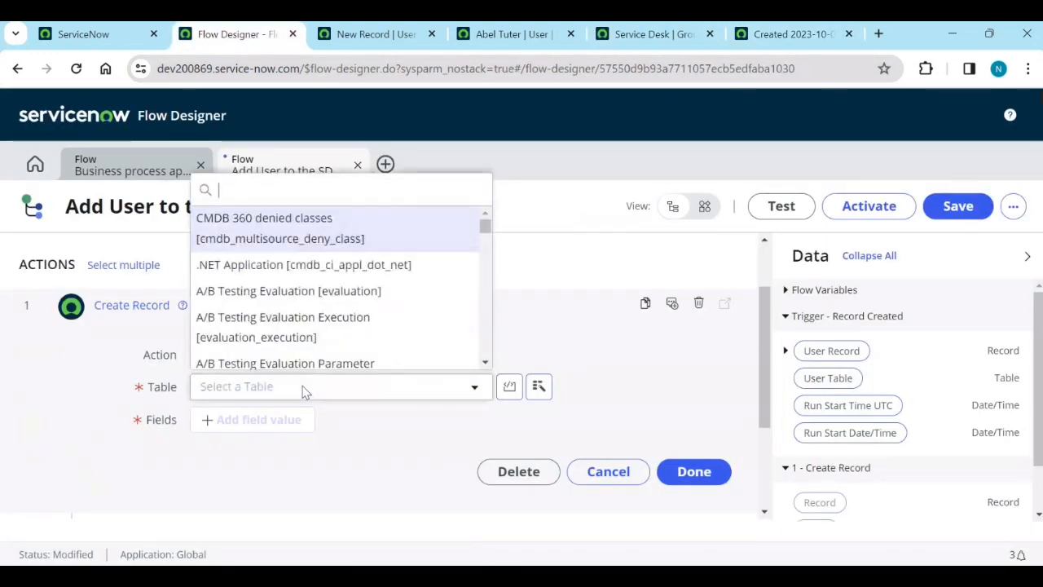
pyautogui.write('group')
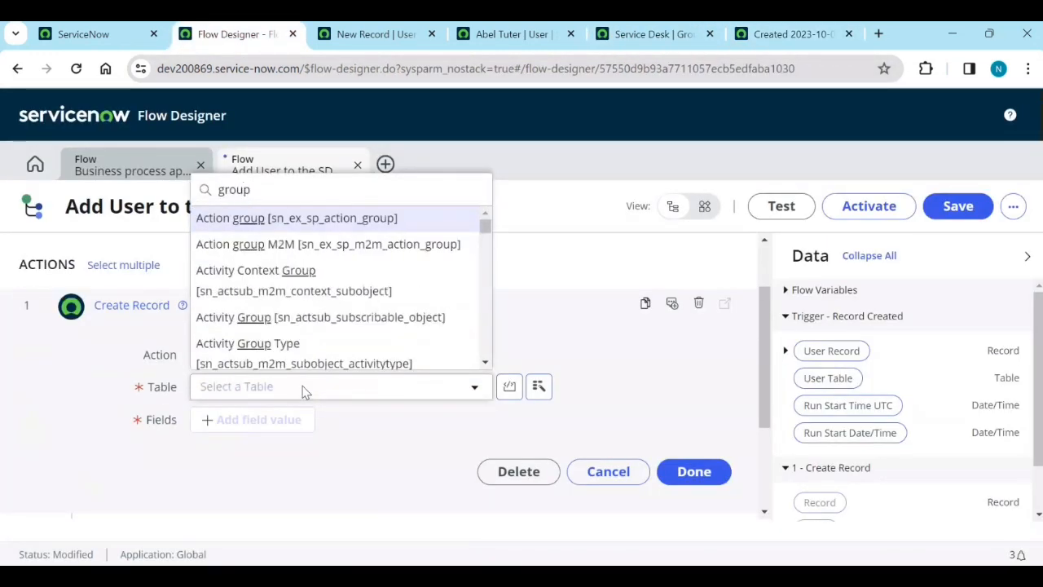
pyautogui.write(' mem')
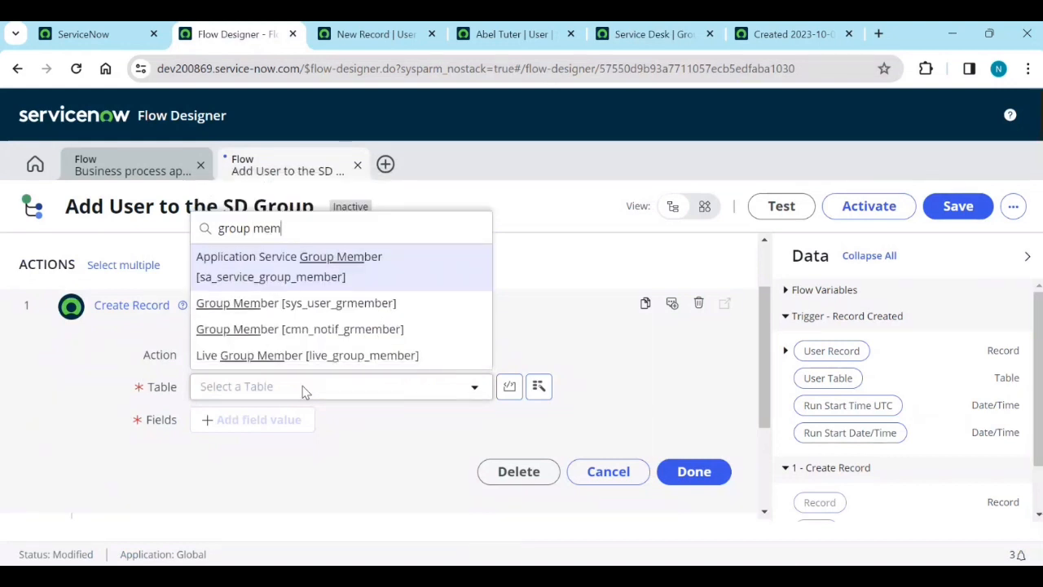
pyautogui.press('Down')
pyautogui.press('Return')
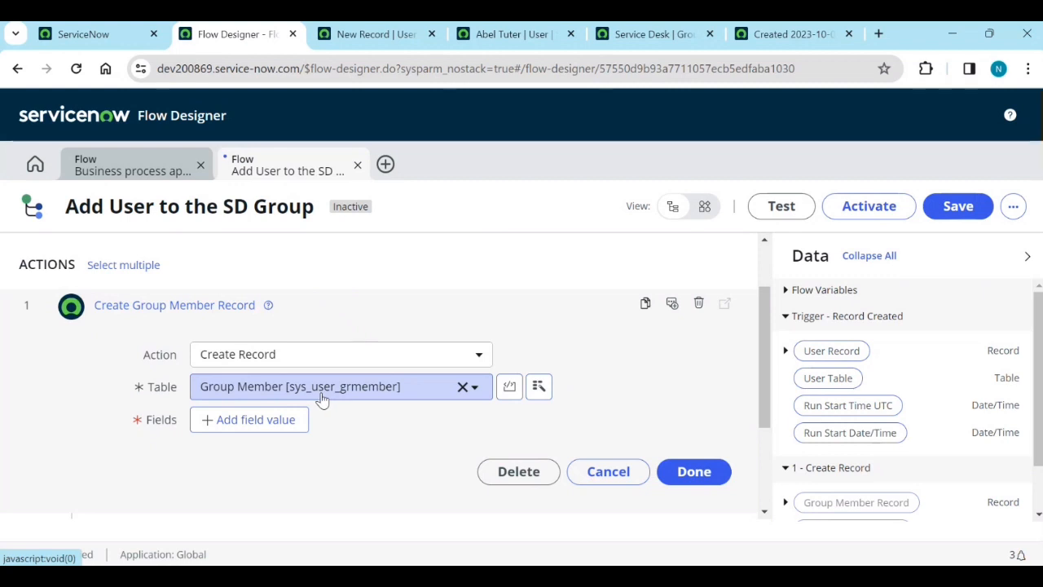
# Add a Group field value to the Create Record action and set it to Service Desk.
pyautogui.click(274, 420)
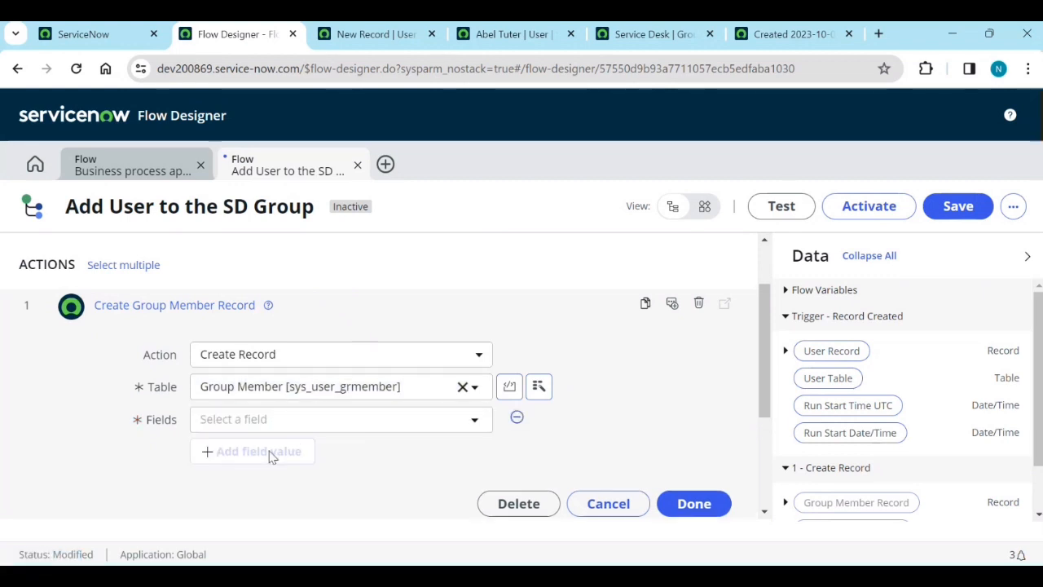
pyautogui.click(263, 422)
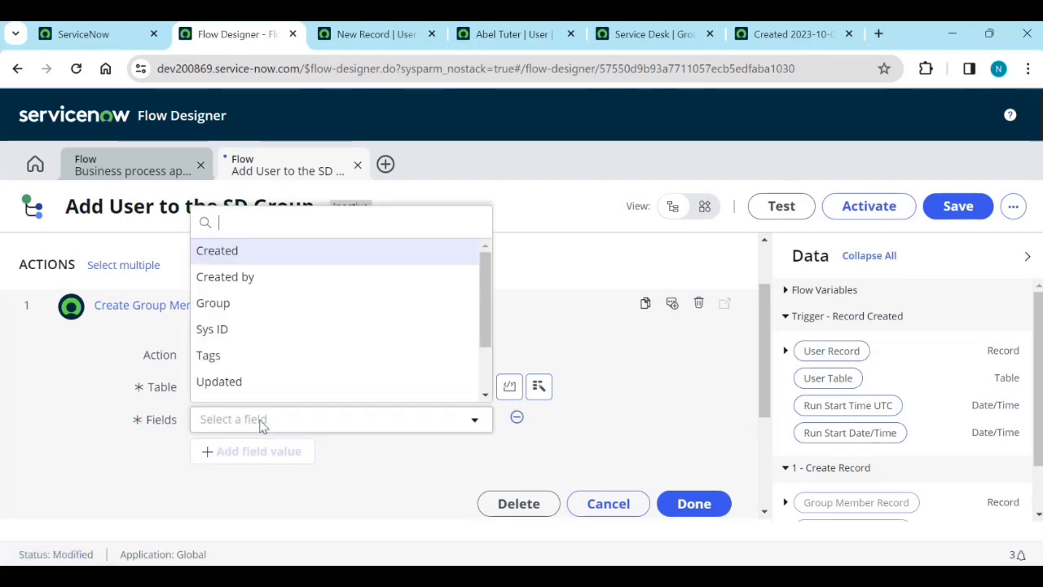
pyautogui.scroll(-1, 261, 286)
pyautogui.click(261, 284)
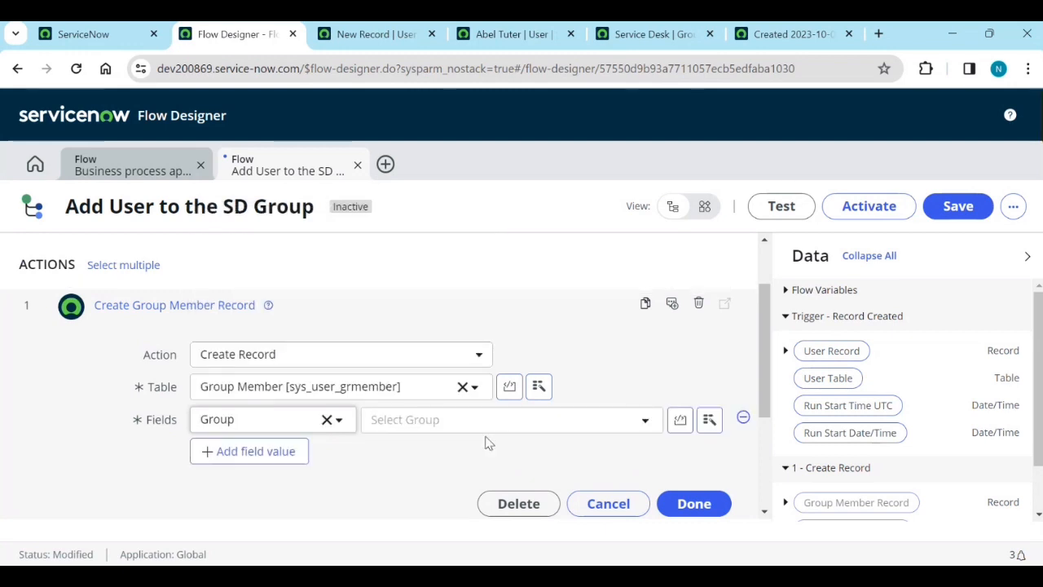
pyautogui.click(476, 425)
pyautogui.write('ser')
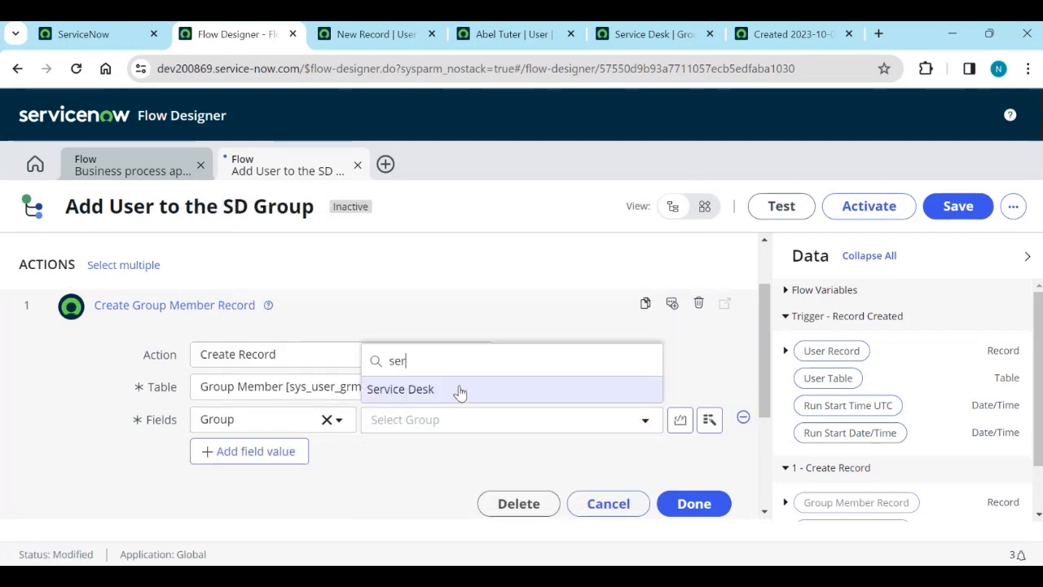
pyautogui.click(460, 393)
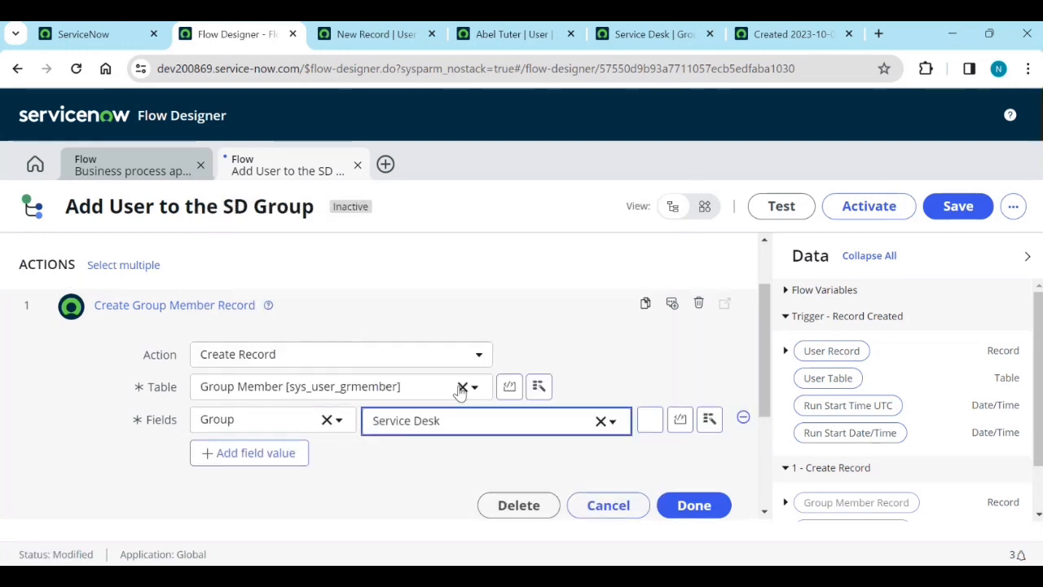
# Add a User field value and fill it with the trigger's User Record data pill.
pyautogui.click(295, 453)
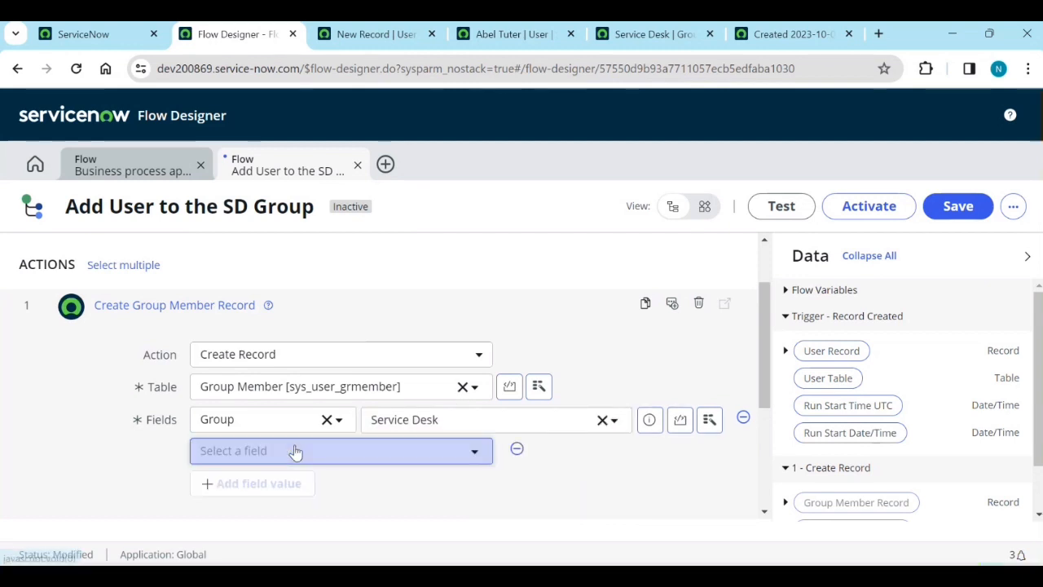
pyautogui.click(295, 455)
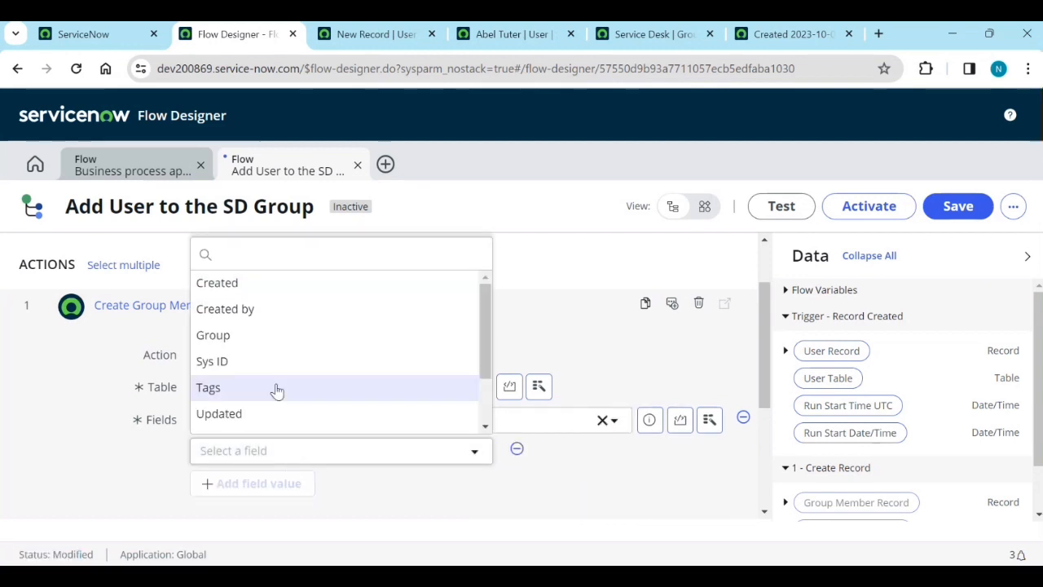
pyautogui.scroll(-2, 269, 376)
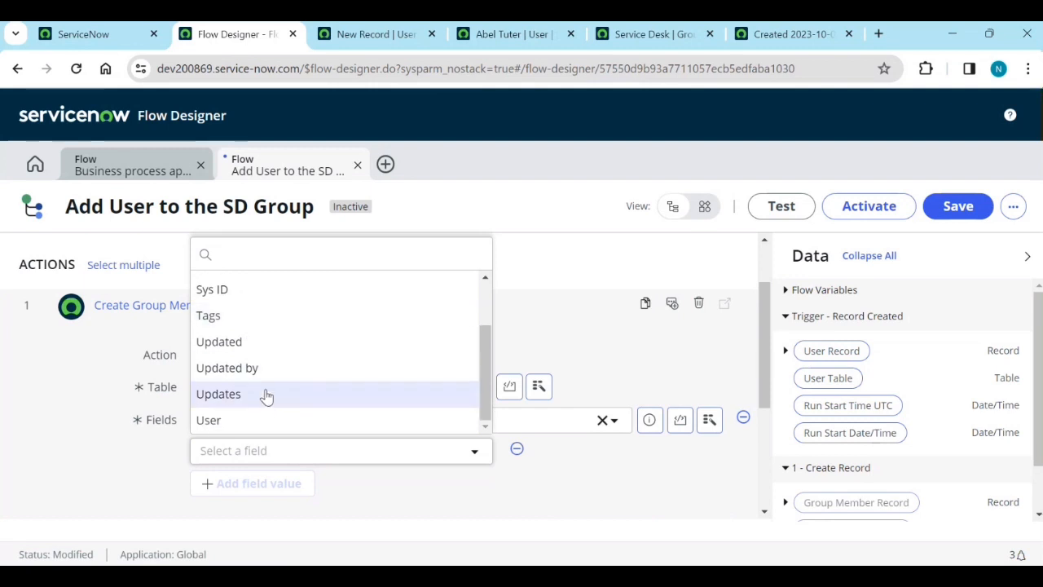
pyautogui.click(252, 423)
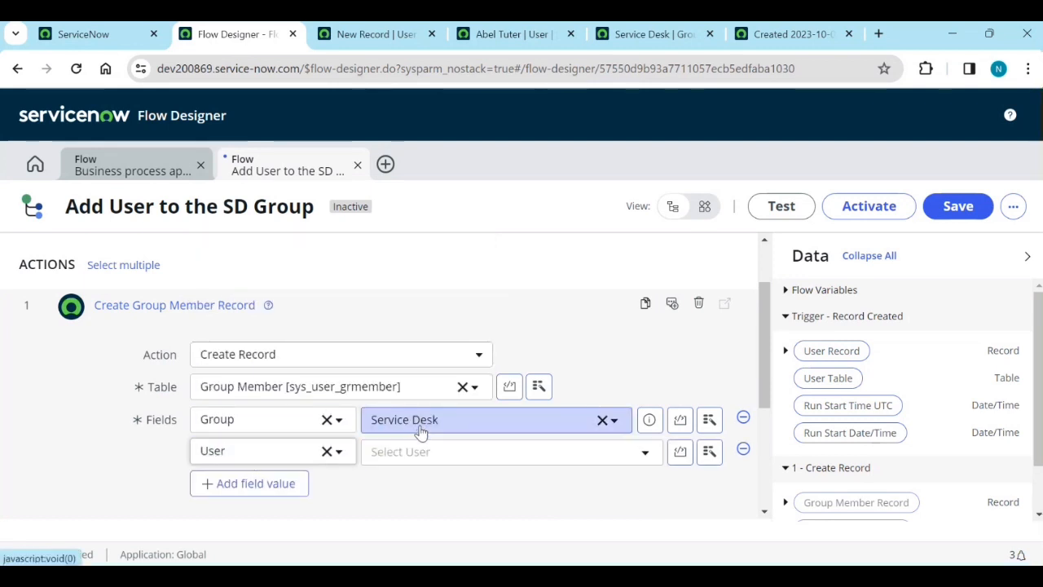
pyautogui.scroll(1, 450, 452)
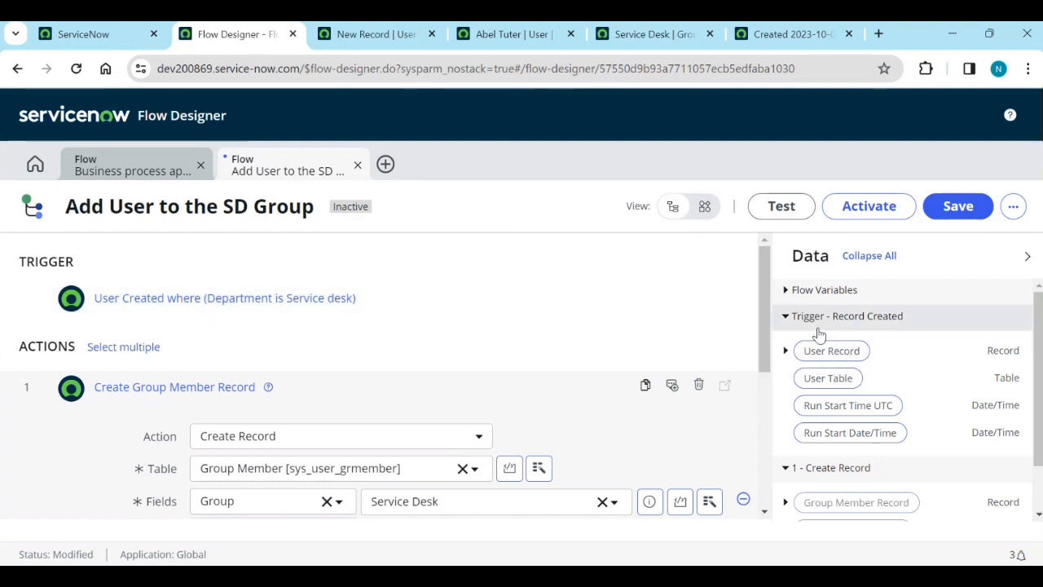
pyautogui.scroll(-2, 689, 385)
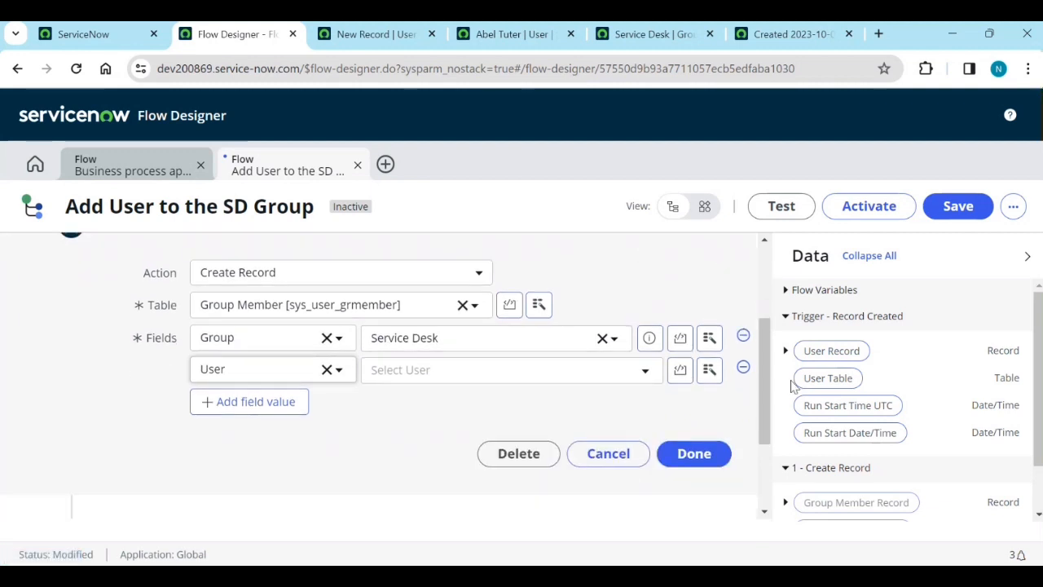
pyautogui.moveTo(855, 352); pyautogui.dragTo(510, 371)
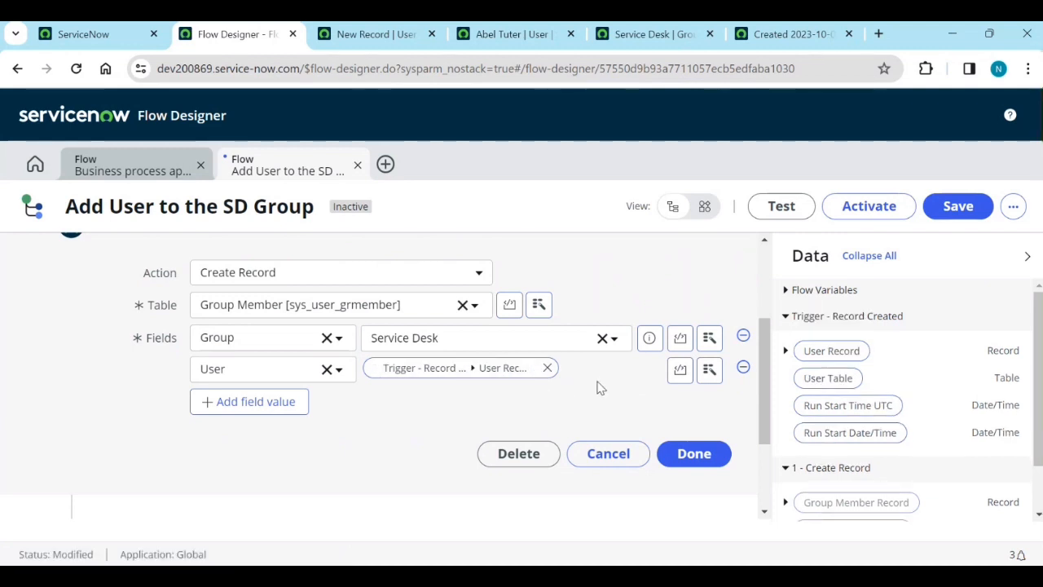
# Clear the User value, view the selectable users, and choose the trigger's User Record through the data pill picker instead.
pyautogui.click(547, 369)
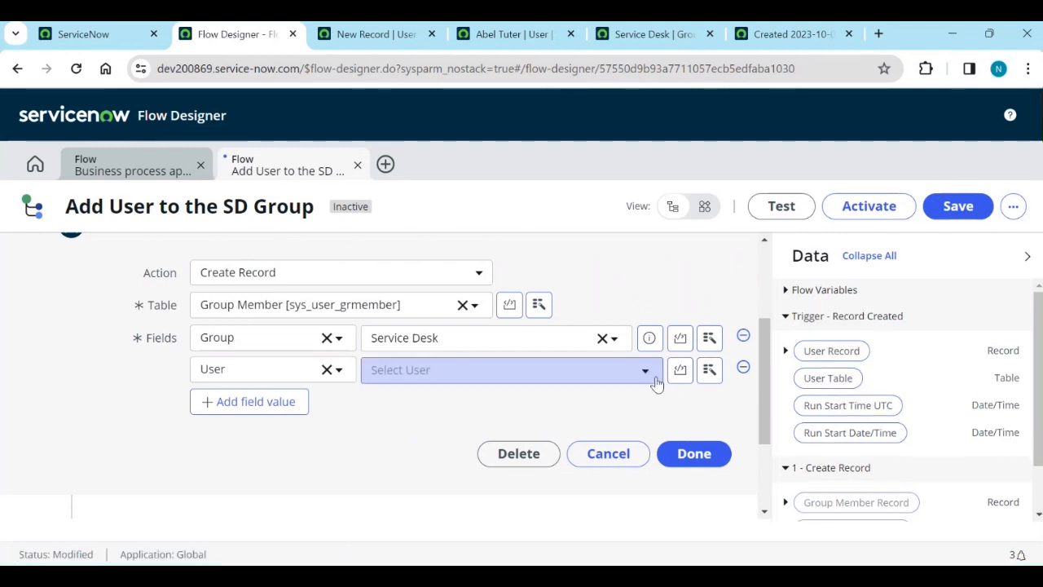
pyautogui.click(645, 371)
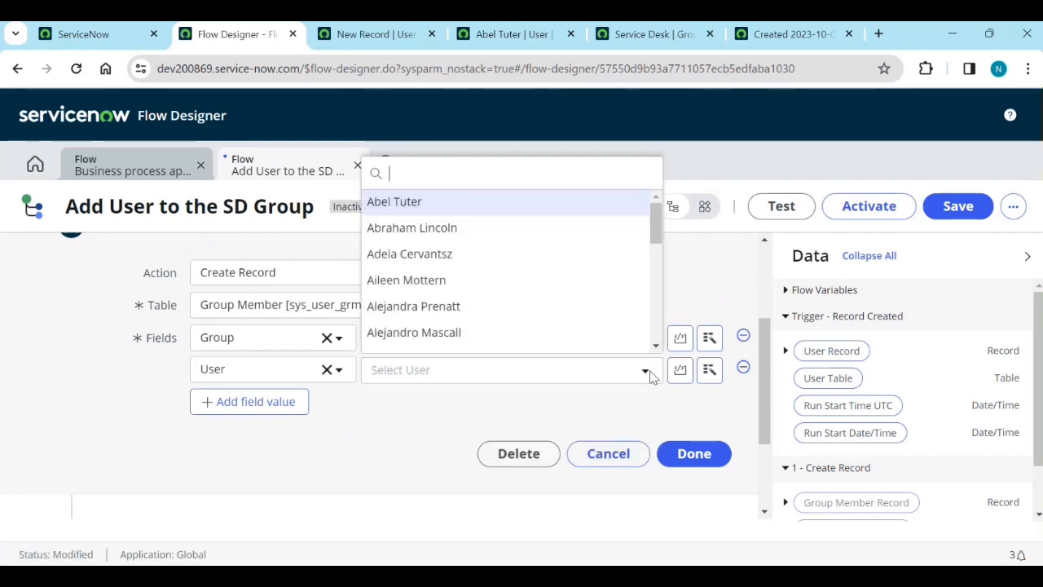
pyautogui.click(514, 402)
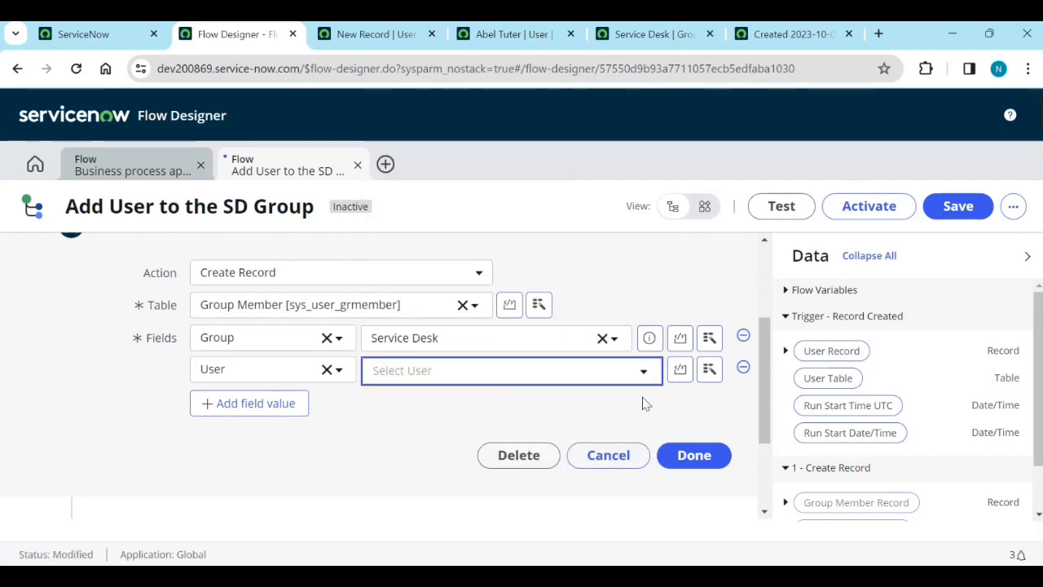
pyautogui.click(709, 373)
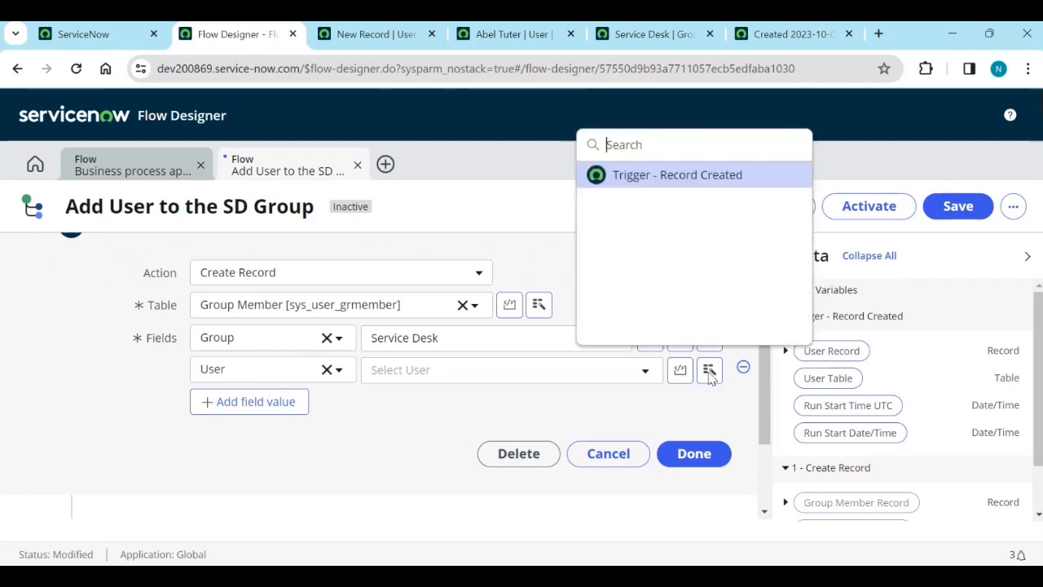
pyautogui.click(678, 184)
pyautogui.click(721, 176)
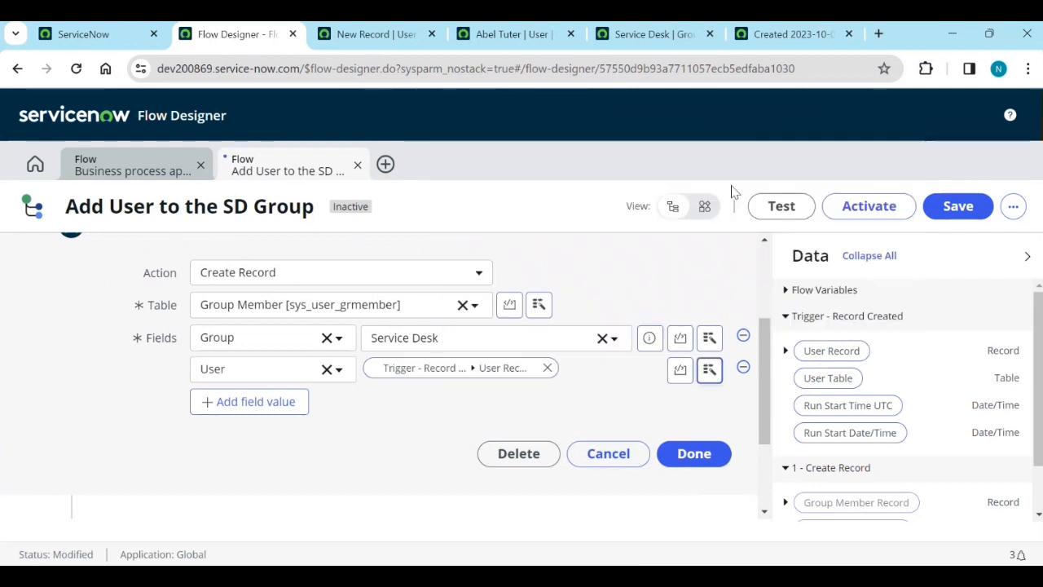
# Remove the User field's data pill and assign the trigger's User Record from the flow data again.
pyautogui.click(548, 368)
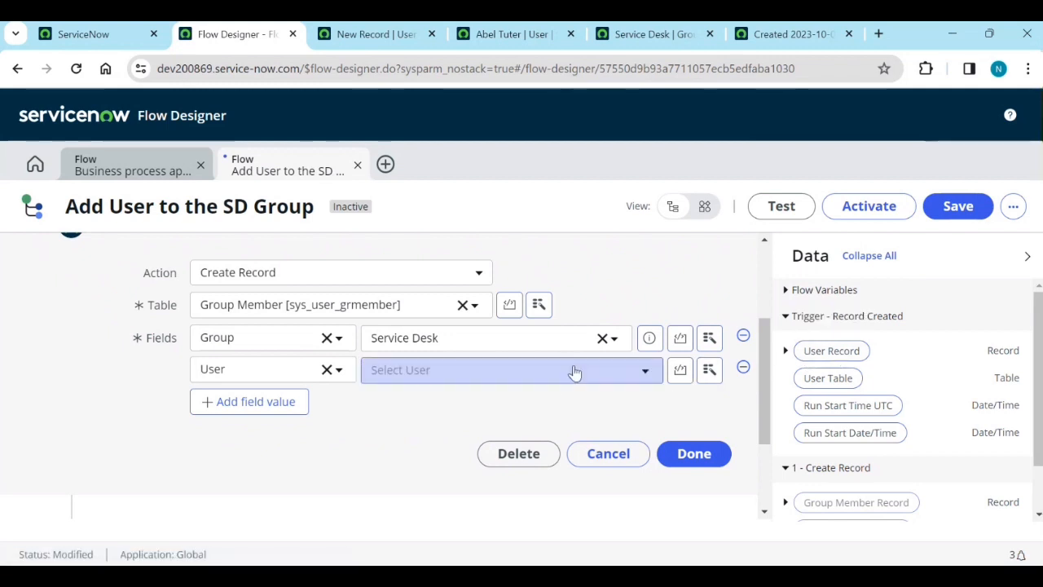
pyautogui.moveTo(830, 352); pyautogui.dragTo(568, 368)
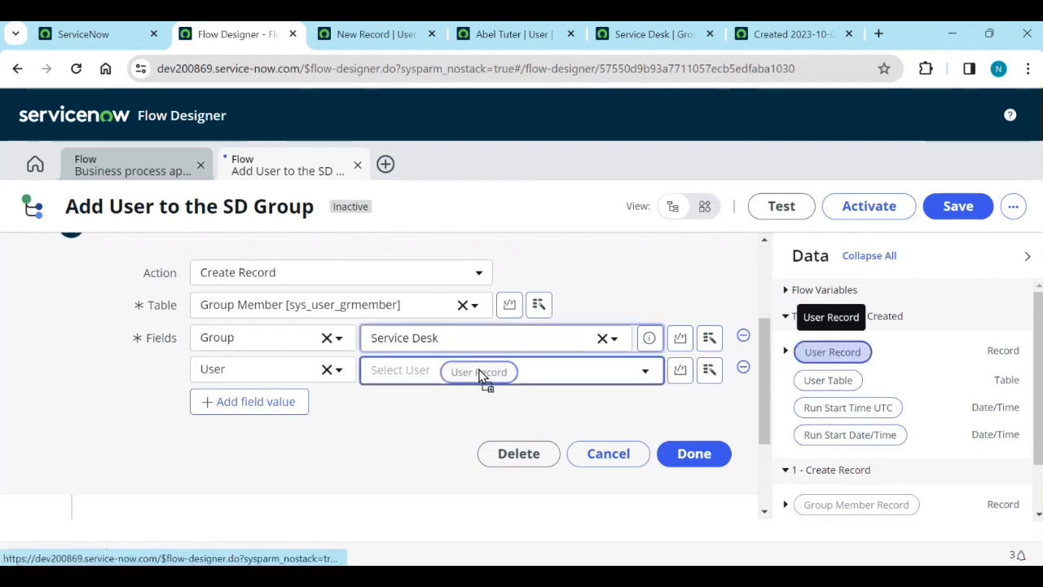
pyautogui.moveTo(481, 375); pyautogui.dragTo(479, 373)
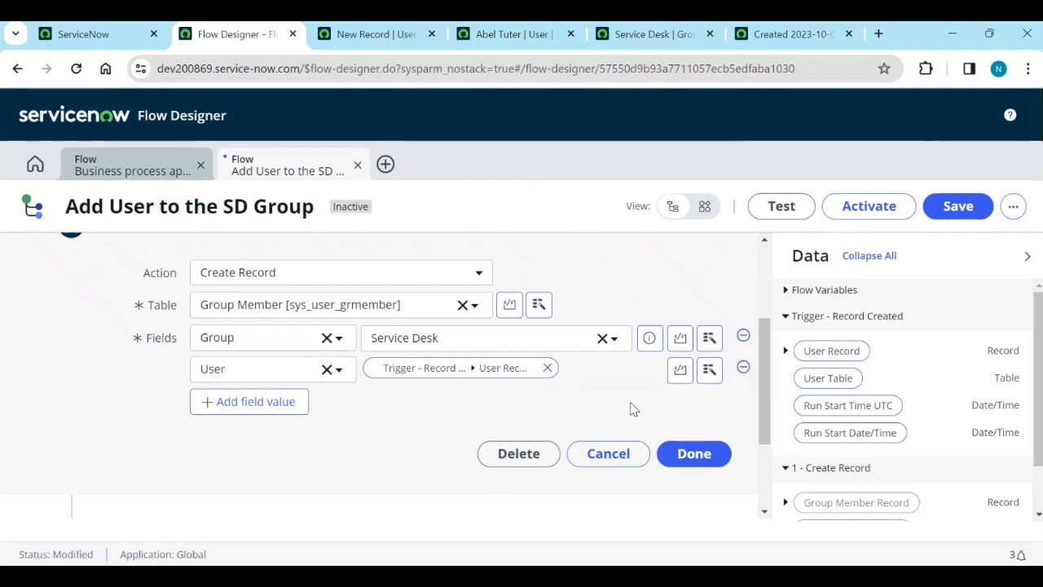
# Look through the fields of the trigger's User Record and finish the Create Group Member Record action.
pyautogui.click(786, 351)
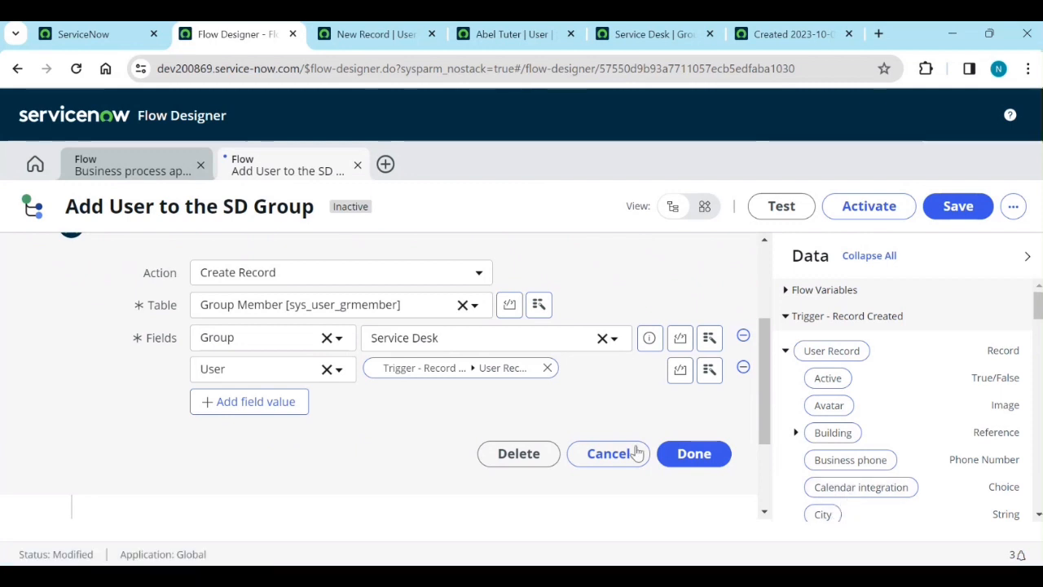
pyautogui.scroll(-2, 913, 478)
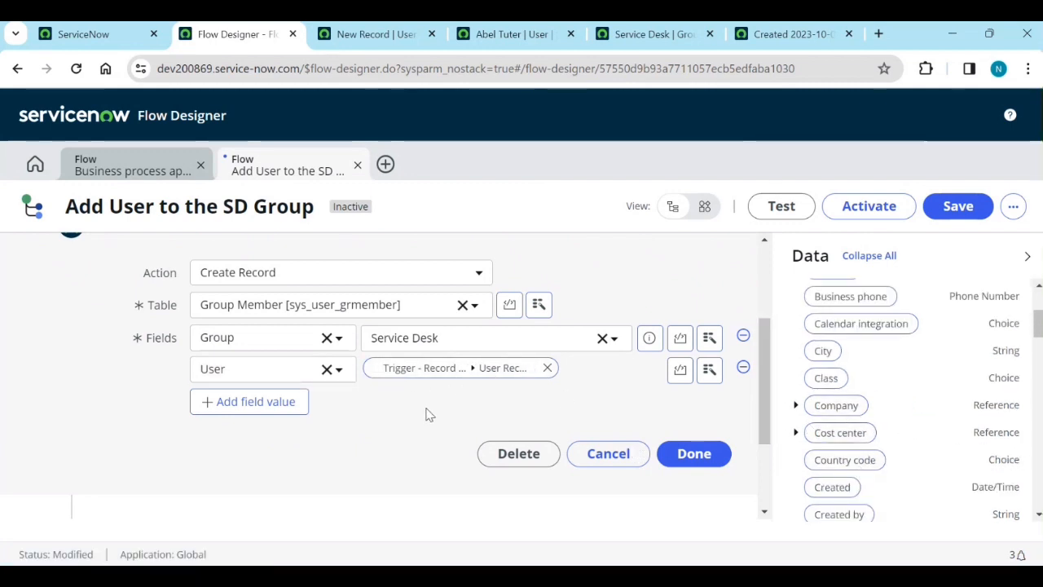
pyautogui.scroll(1, 352, 415)
pyautogui.scroll(1, 367, 391)
pyautogui.scroll(-2, 582, 432)
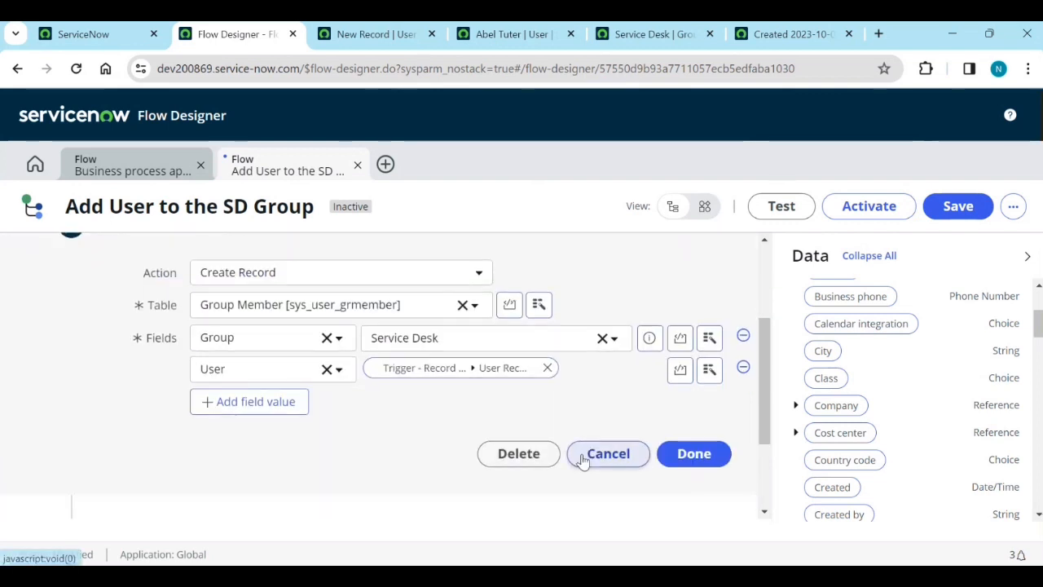
pyautogui.click(694, 454)
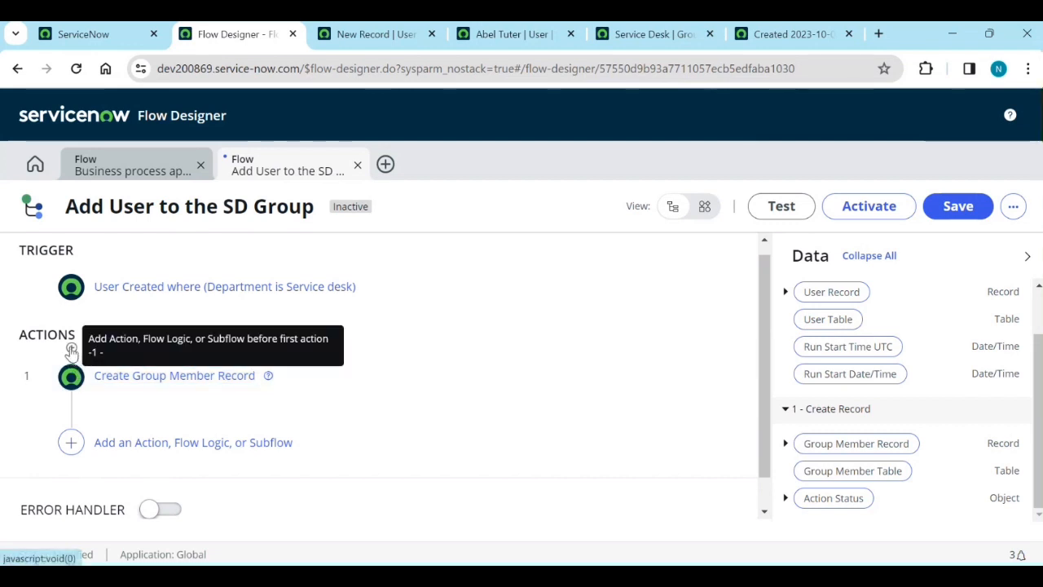
# Insert an Ask For Approval action before Create Group Member Record and set its record to the trigger's User Record.
pyautogui.click(71, 348)
pyautogui.click(147, 364)
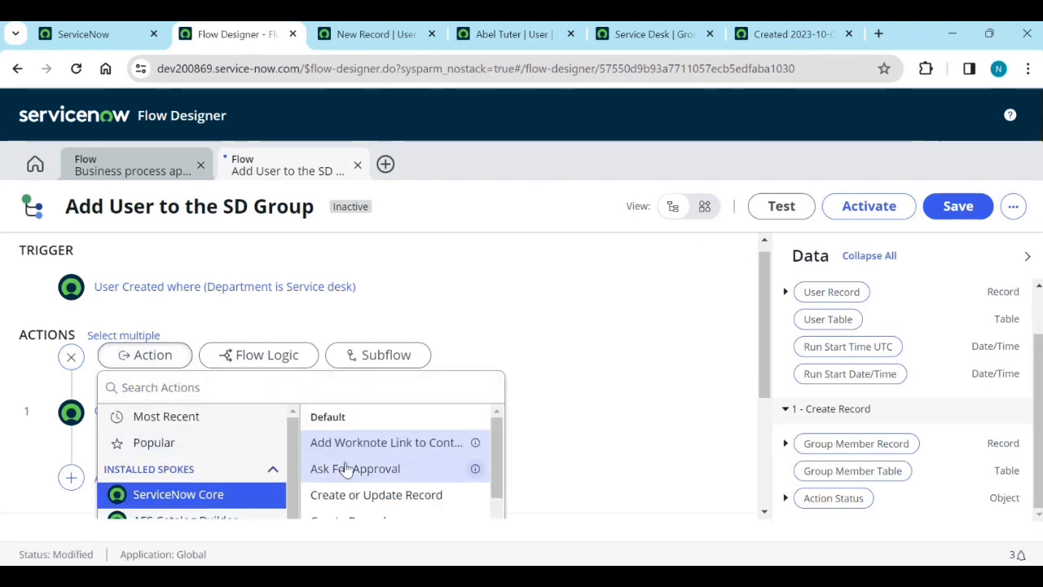
pyautogui.click(342, 472)
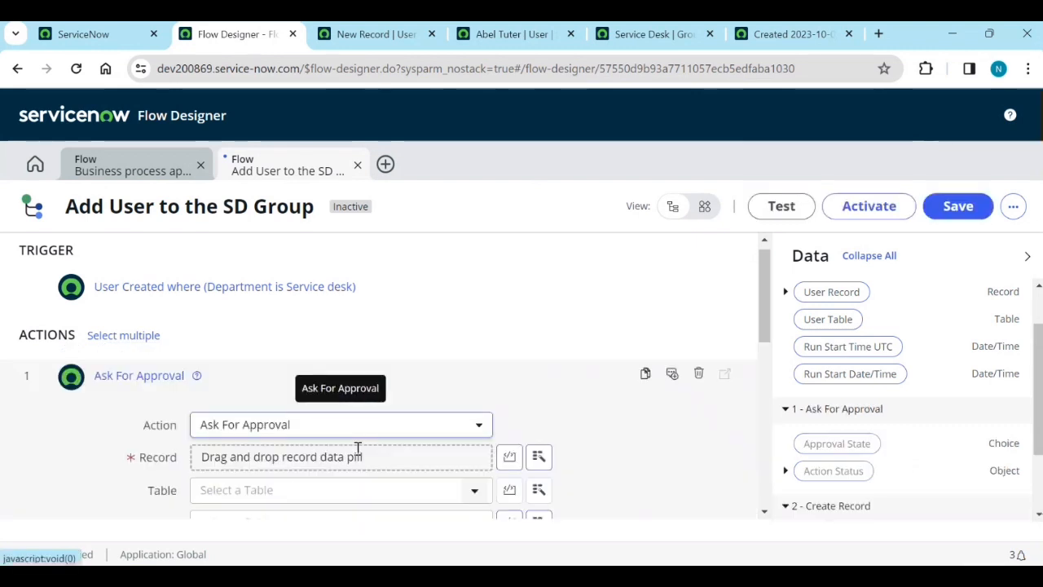
pyautogui.scroll(-2, 375, 420)
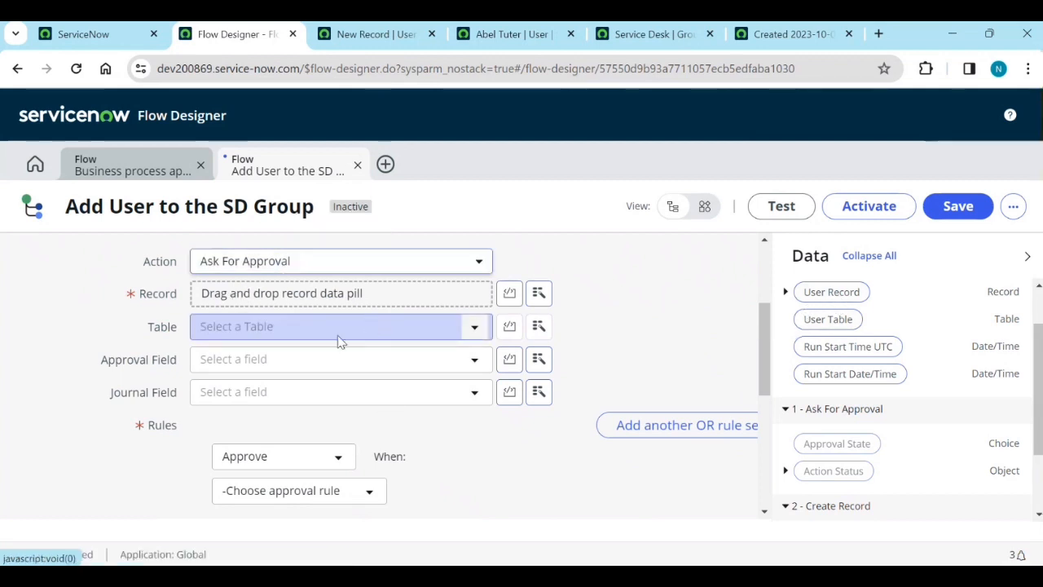
pyautogui.moveTo(819, 295); pyautogui.dragTo(361, 302)
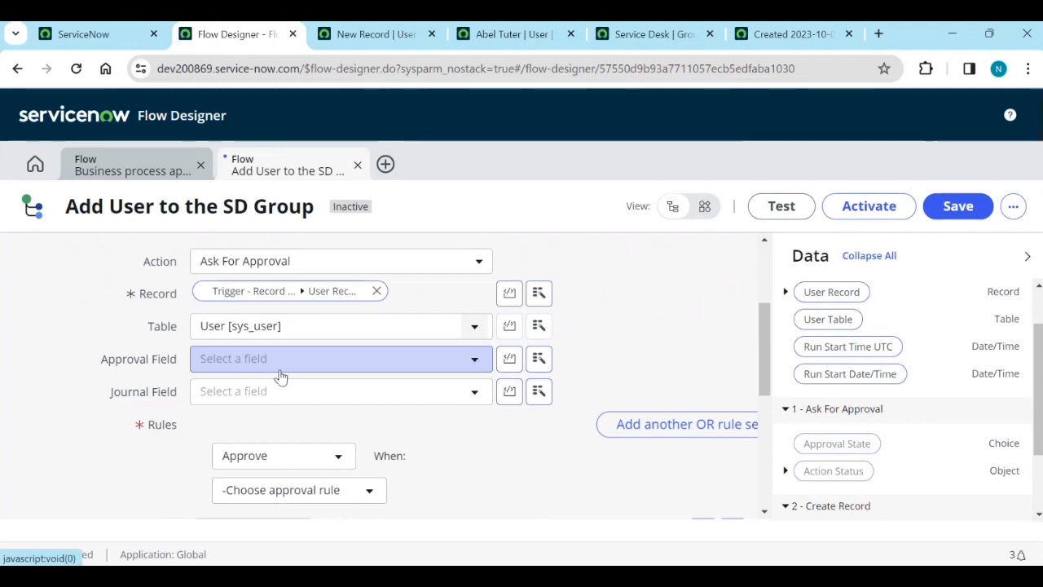
# Look through the selectable fields for the Ask For Approval action's Approval Field without choosing one.
pyautogui.click(476, 360)
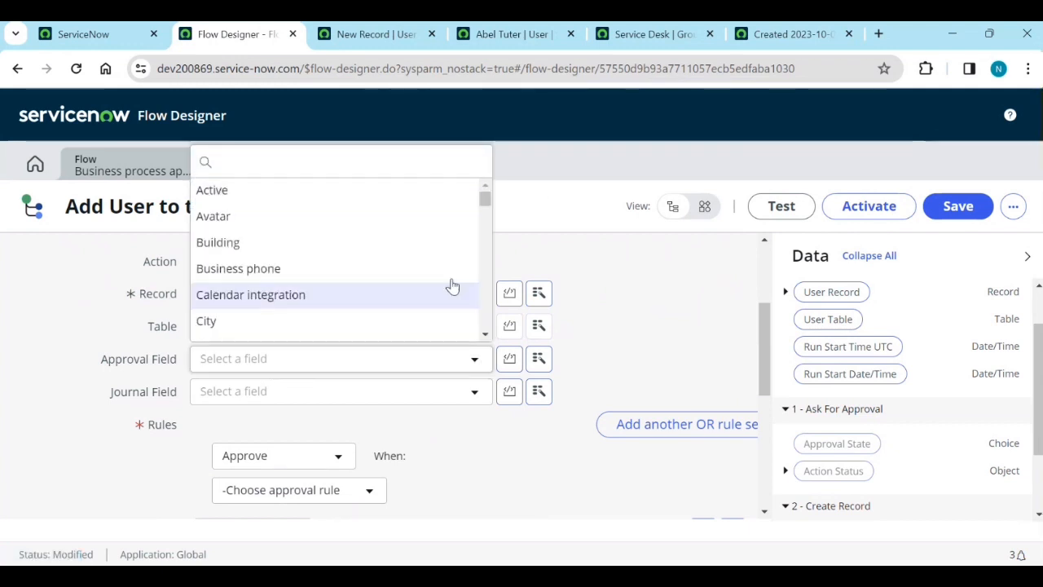
pyautogui.scroll(-5, 362, 300)
pyautogui.scroll(-15, 363, 305)
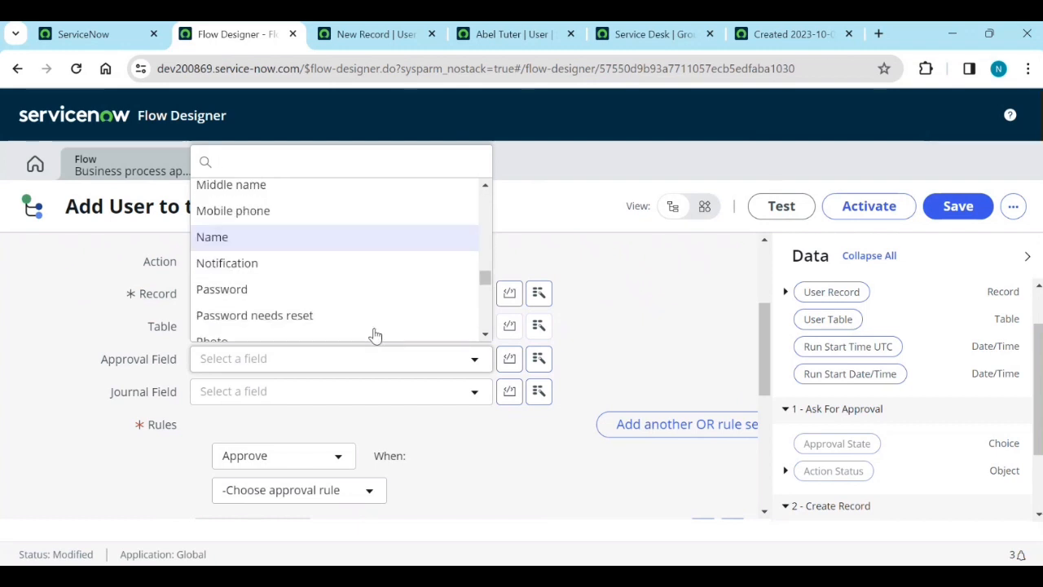
pyautogui.scroll(3, 387, 330)
pyautogui.scroll(2, 388, 330)
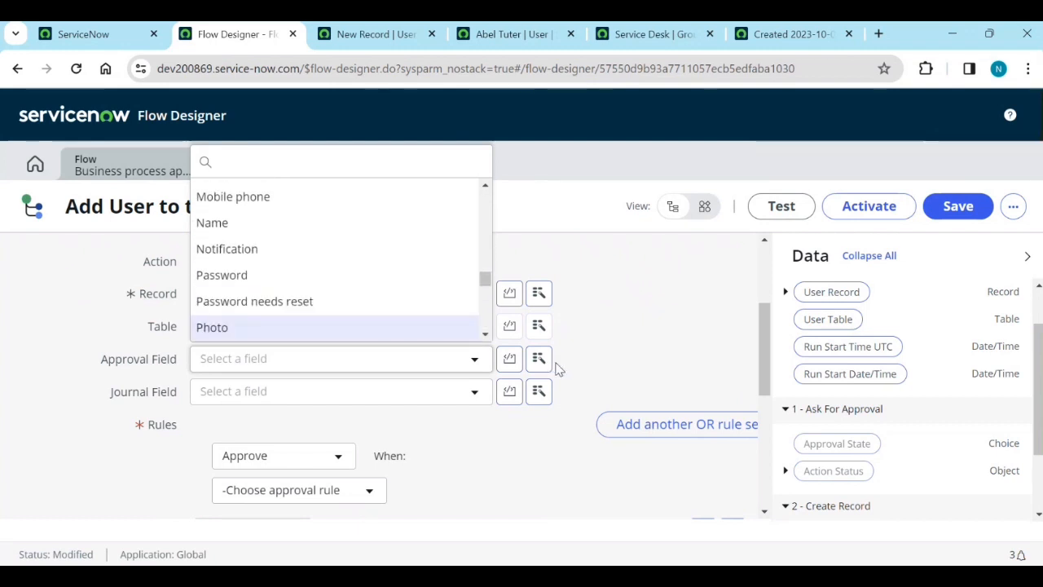
pyautogui.click(595, 348)
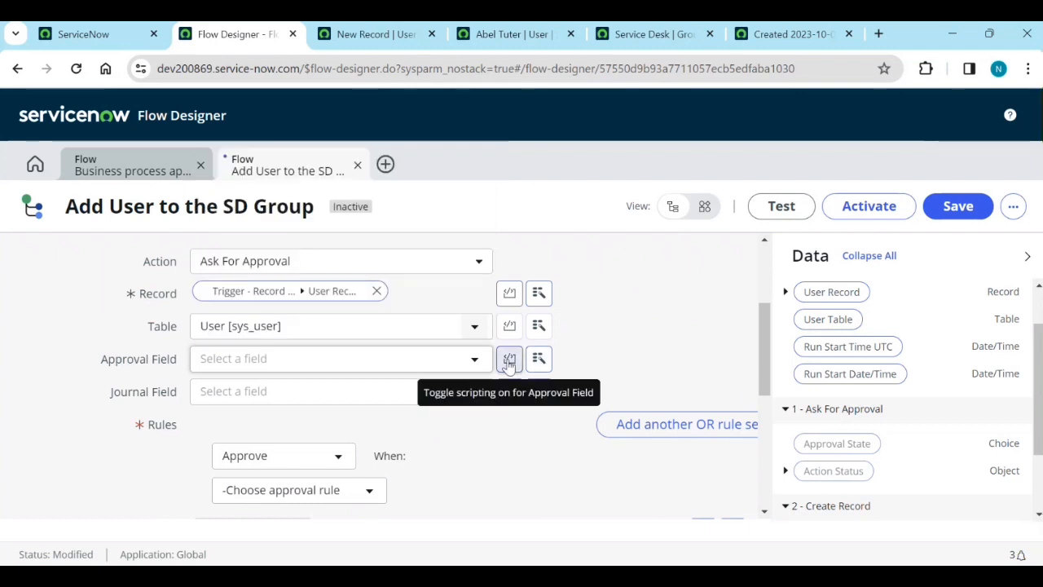
# View the decision options and the available approval rules of the Ask For Approval action.
pyautogui.scroll(-2, 317, 411)
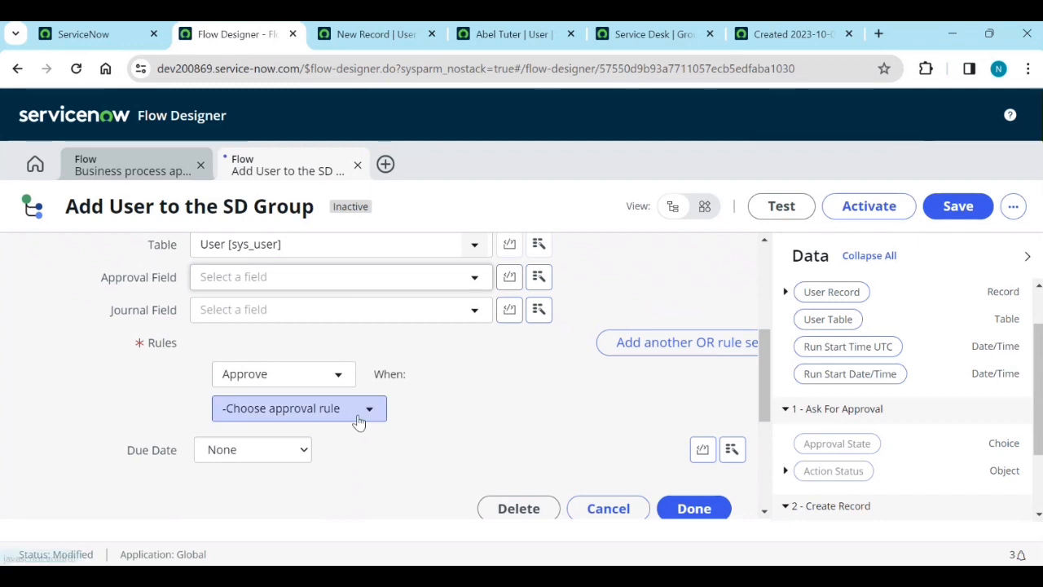
pyautogui.click(323, 377)
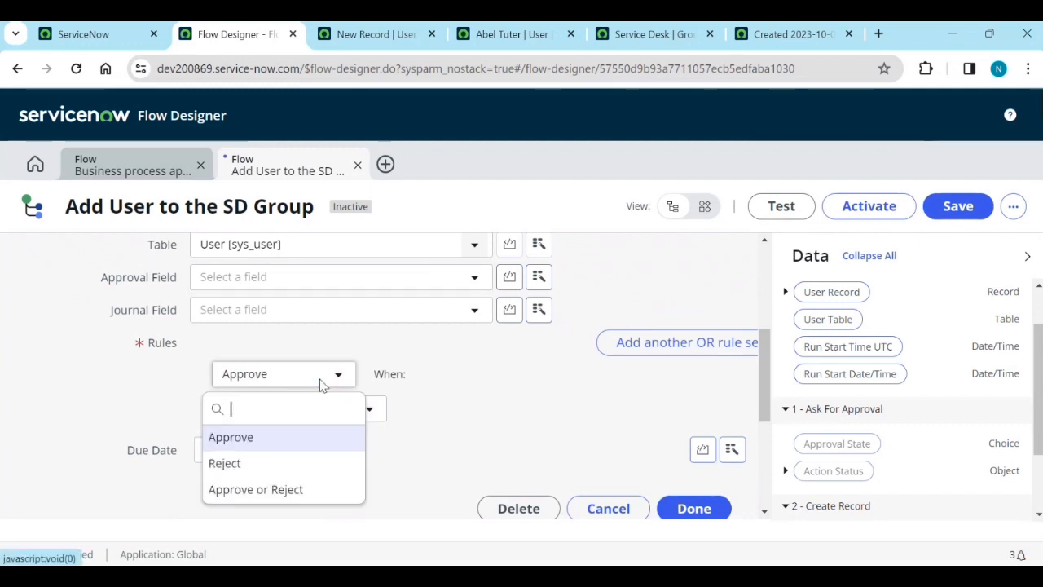
pyautogui.click(511, 432)
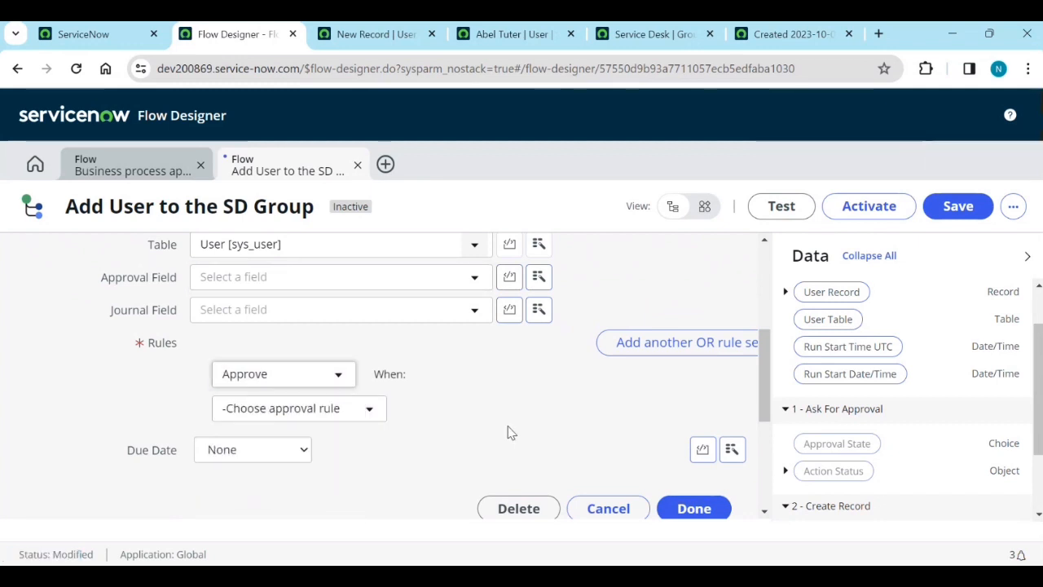
pyautogui.click(356, 417)
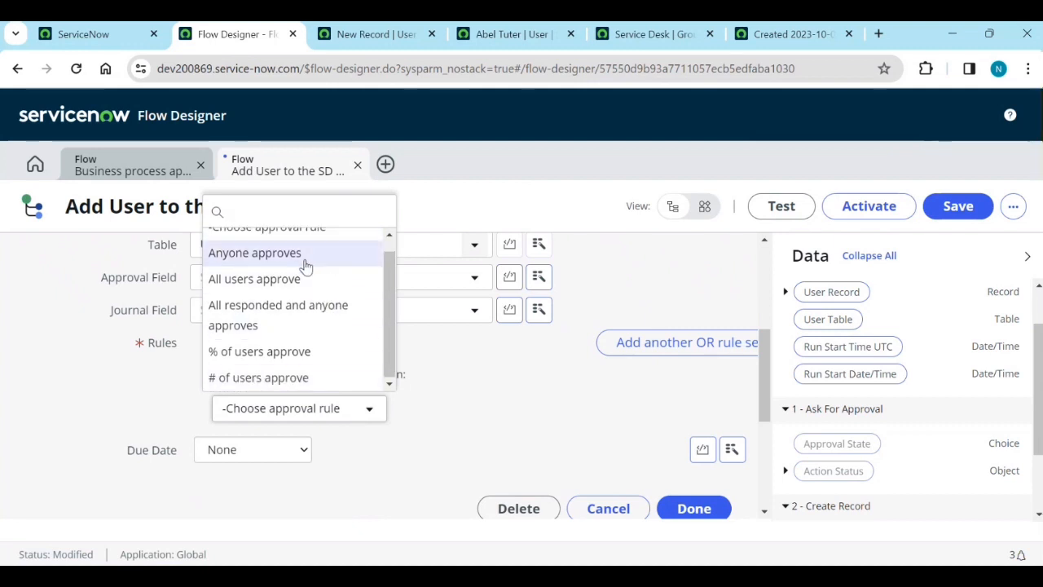
pyautogui.click(514, 434)
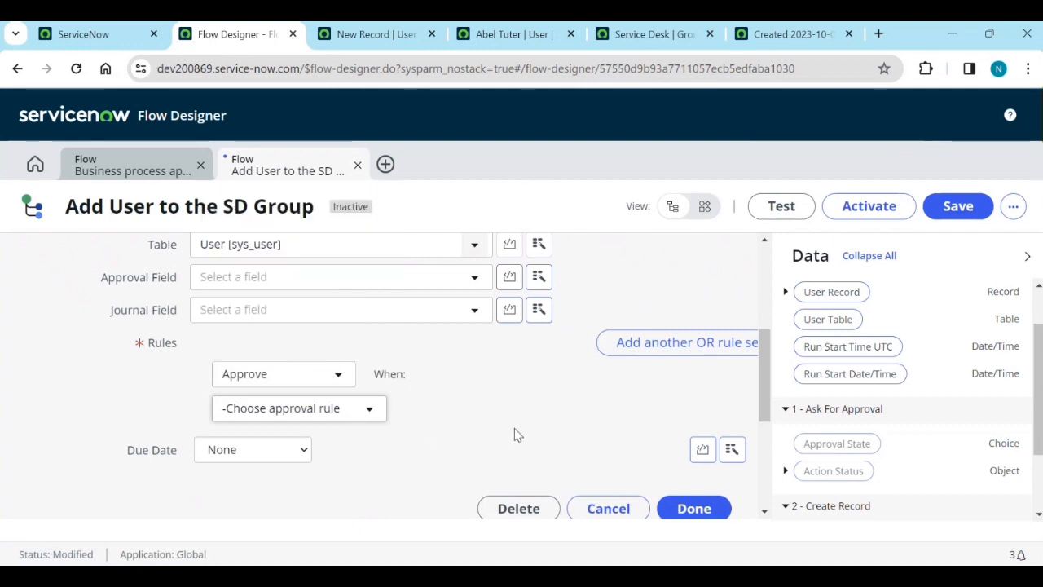
# Delete the Ask For Approval action from the flow.
pyautogui.scroll(2, 514, 434)
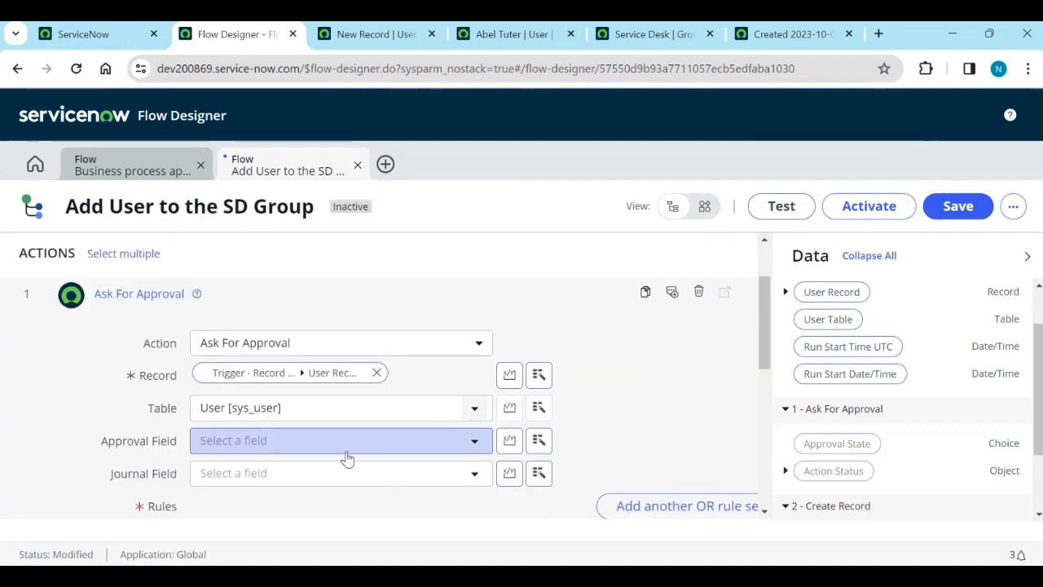
pyautogui.scroll(1, 478, 409)
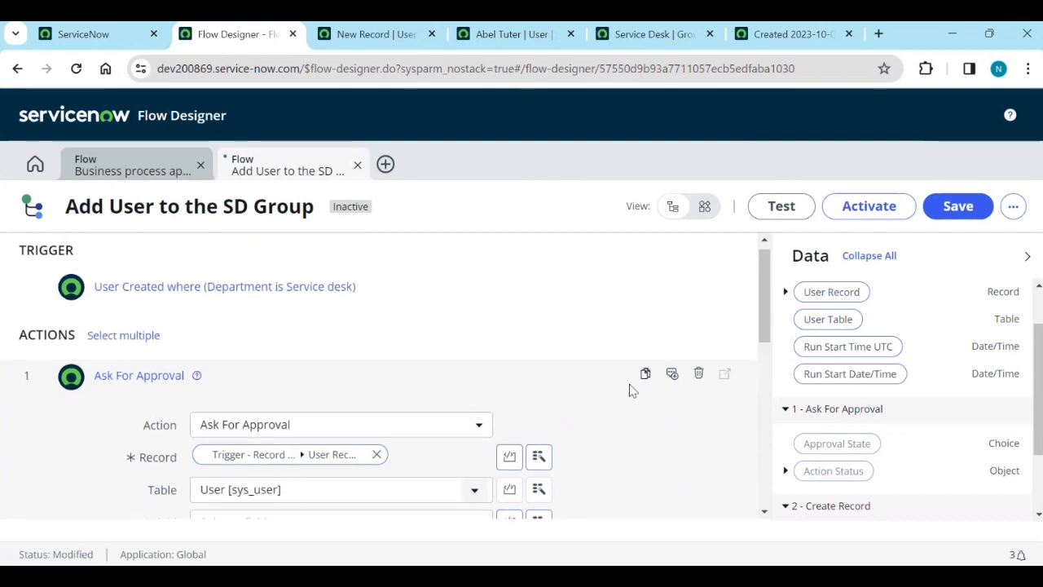
pyautogui.click(698, 375)
pyautogui.click(654, 327)
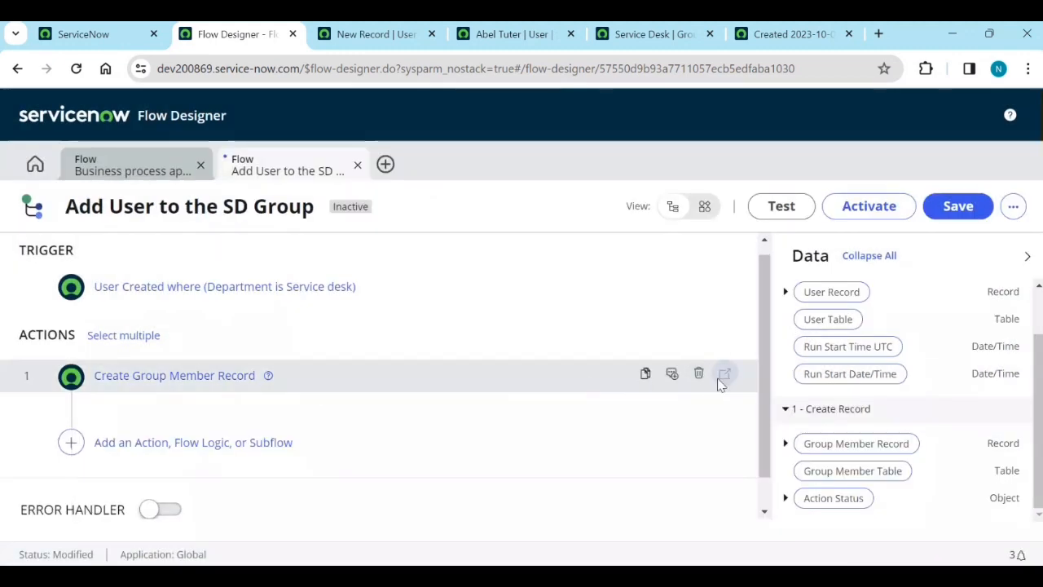
# Annotate the Create Group Member Record action with "Add user to SD group" and save the flow.
pyautogui.click(671, 375)
pyautogui.write('Add user to SD group')
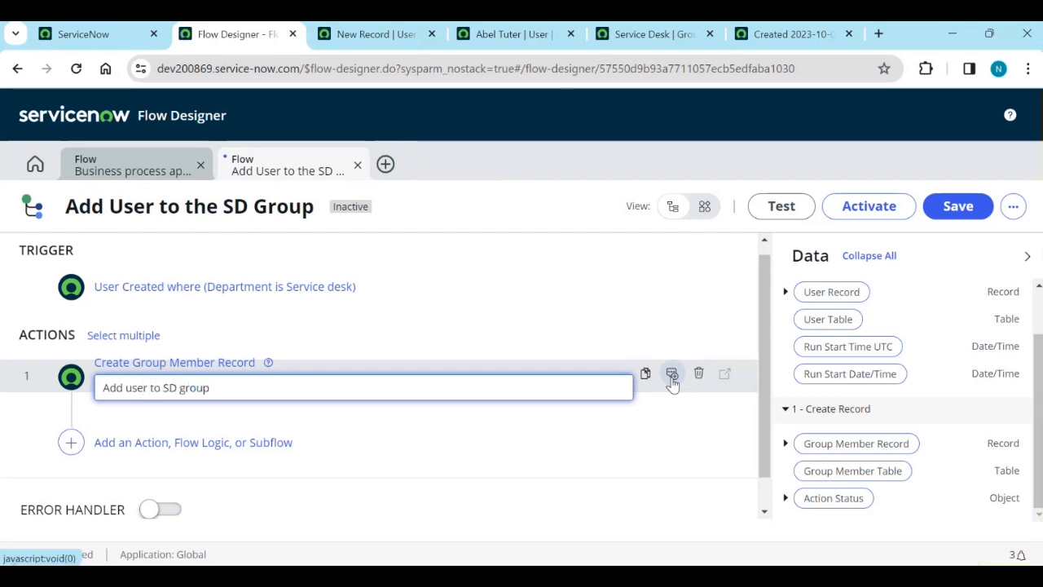
pyautogui.click(587, 445)
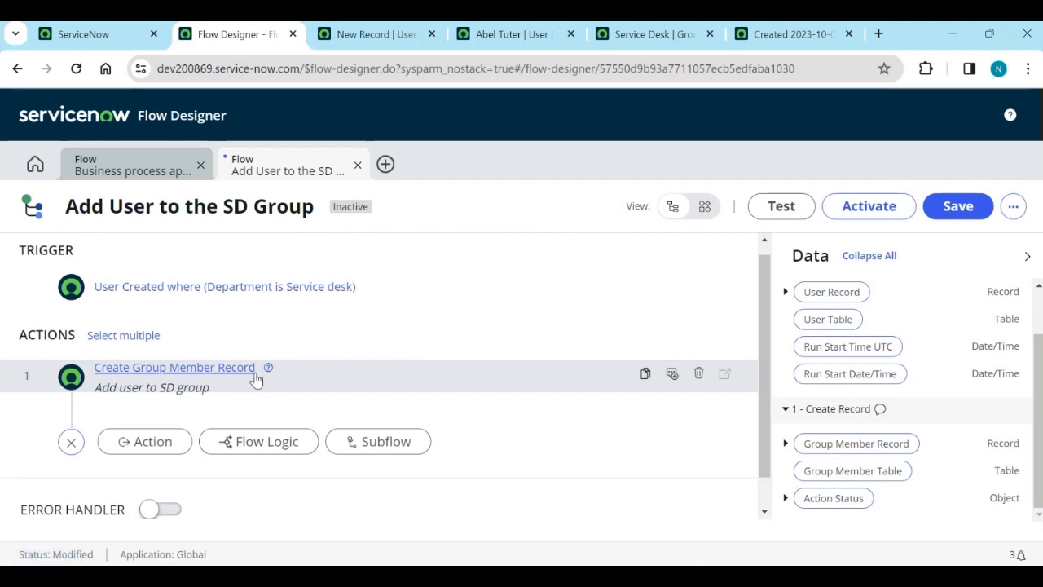
pyautogui.scroll(-1, 262, 403)
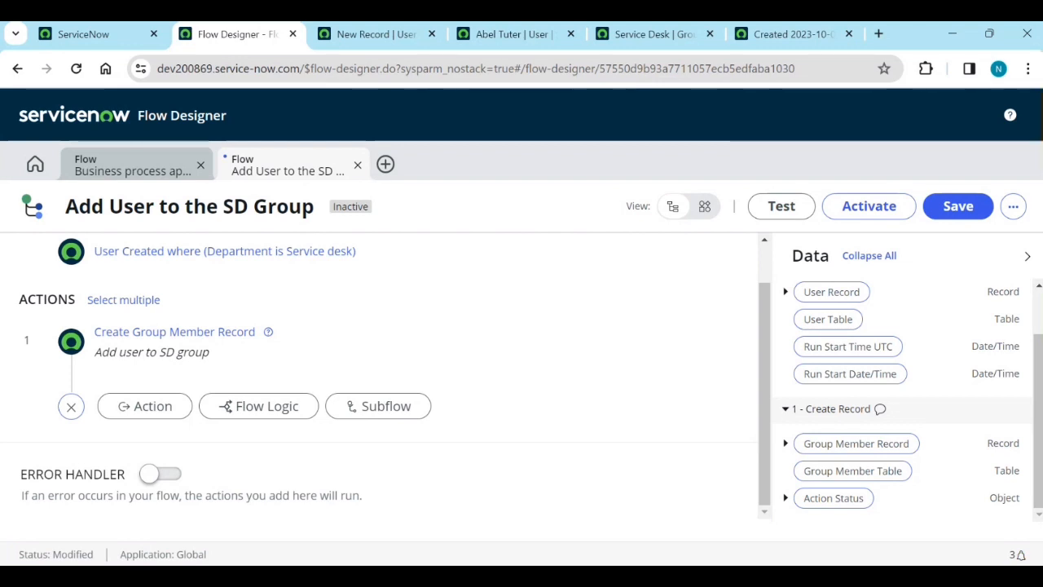
pyautogui.click(957, 211)
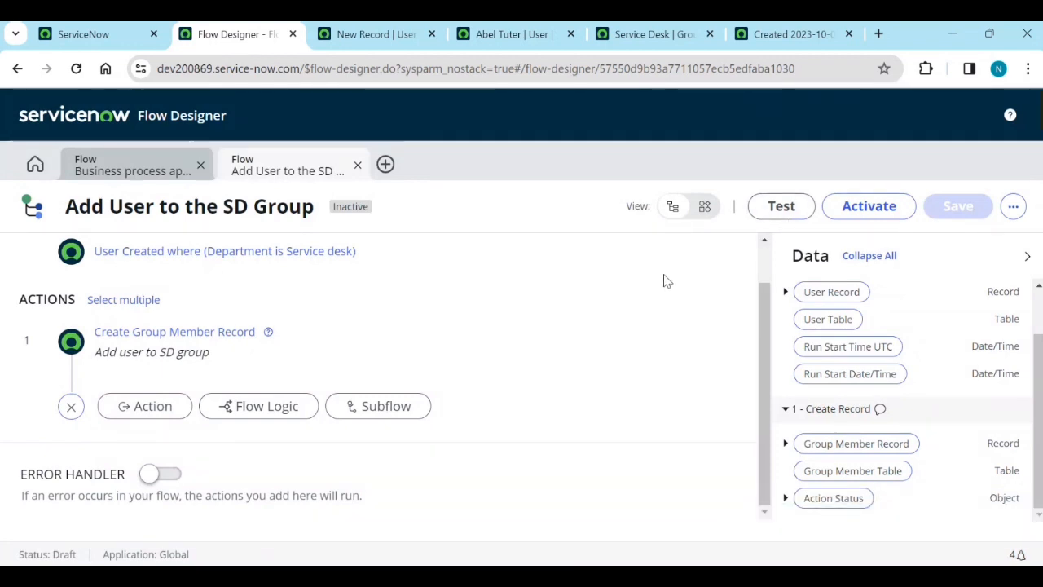
# Fill in the new Service desk user record with User ID test1, first name test and last name test2, and save it.
pyautogui.click(797, 214)
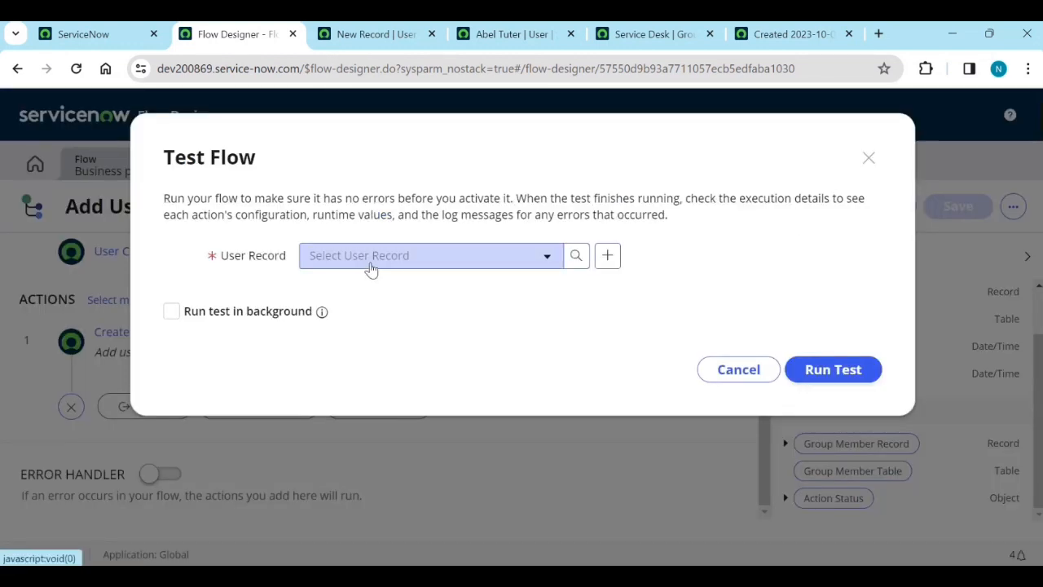
pyautogui.click(528, 36)
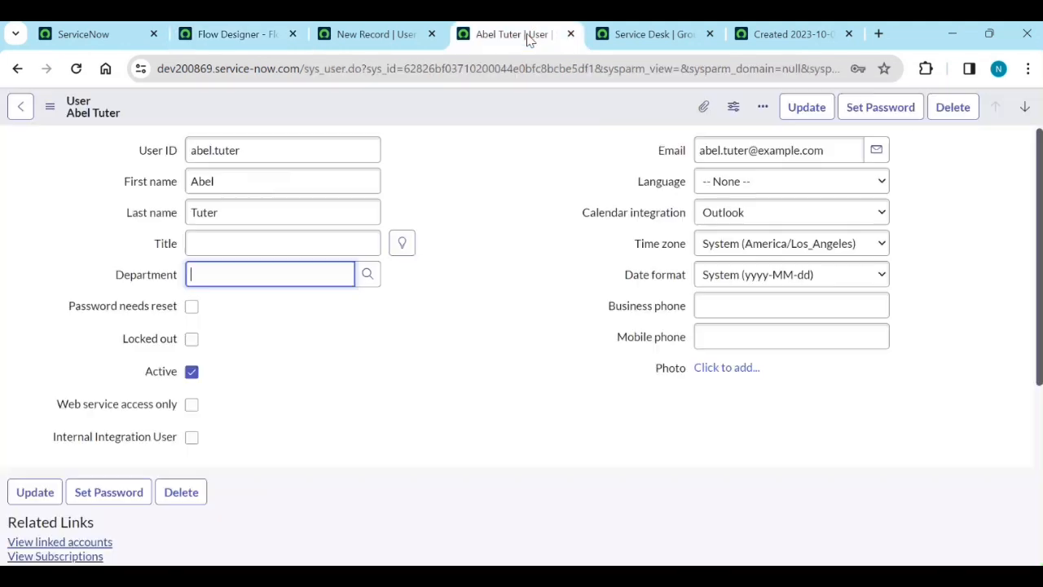
pyautogui.click(405, 32)
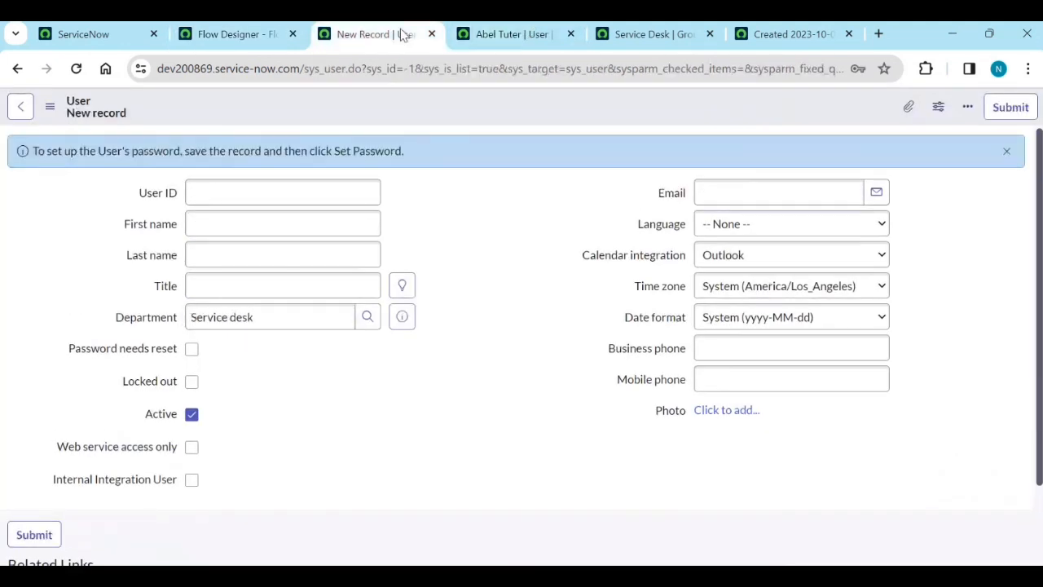
pyautogui.click(276, 181)
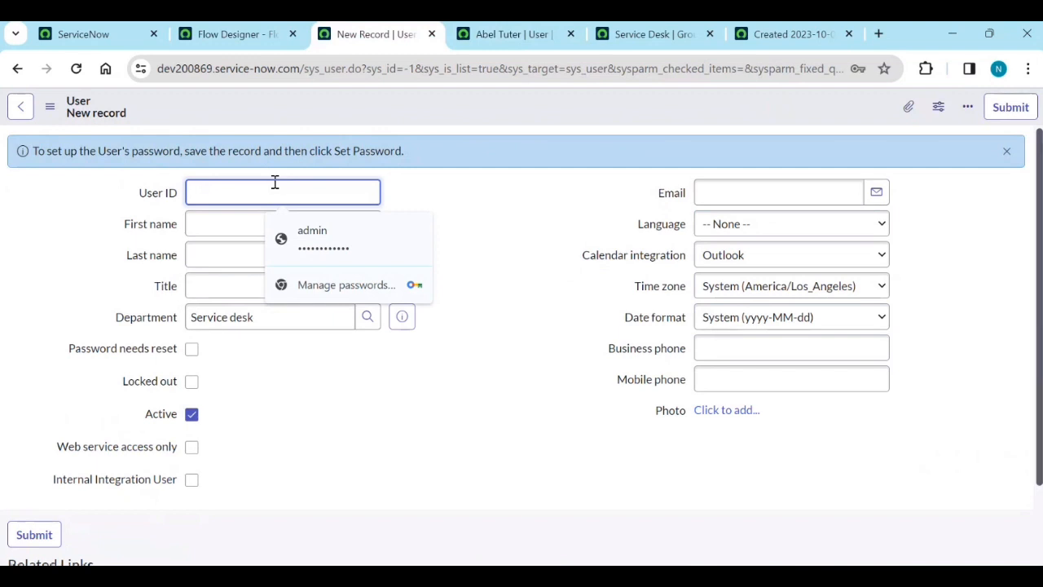
pyautogui.write('test1')
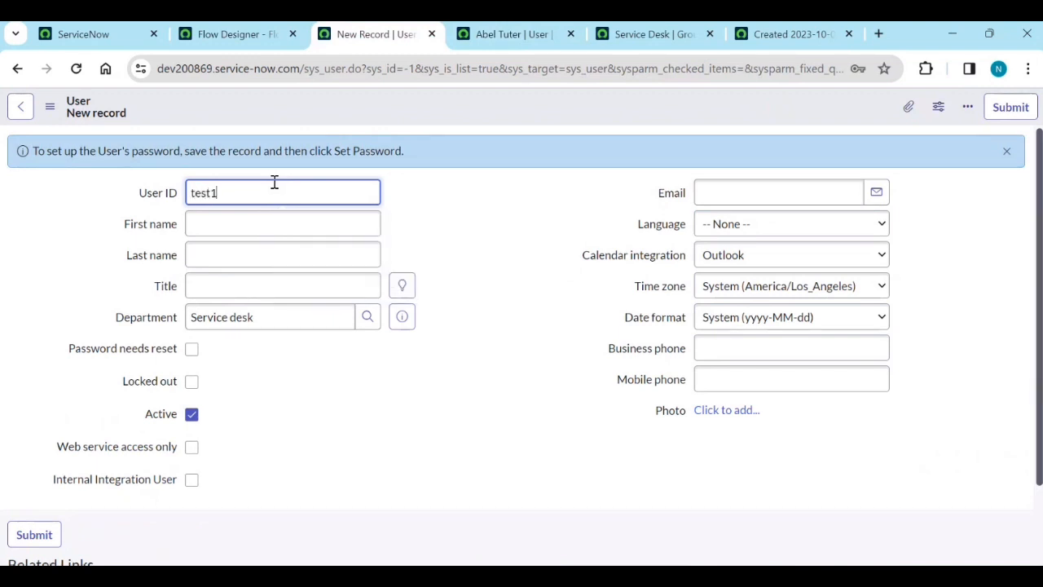
pyautogui.click(261, 228)
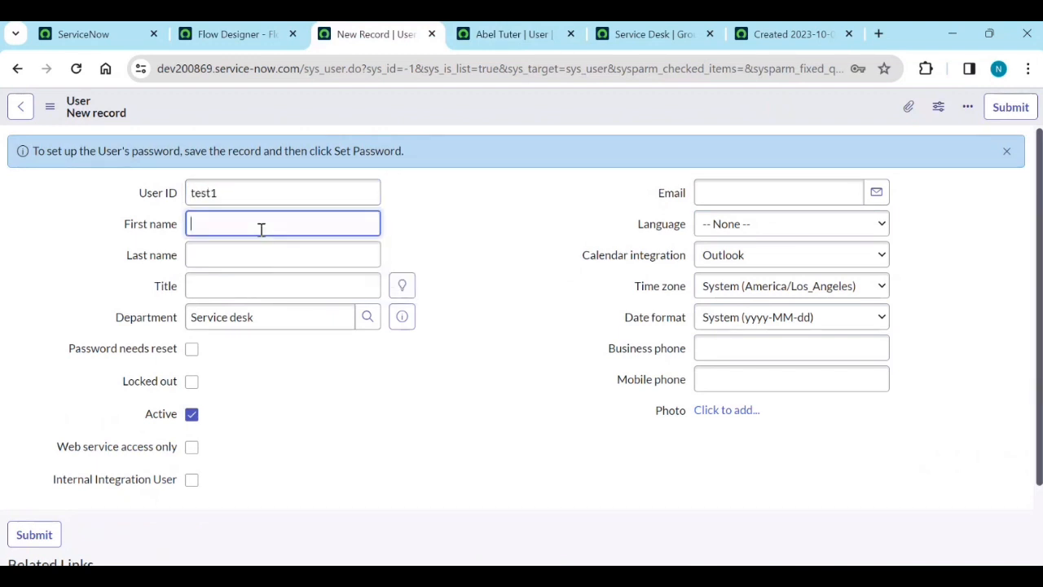
pyautogui.click(253, 259)
pyautogui.write('test2')
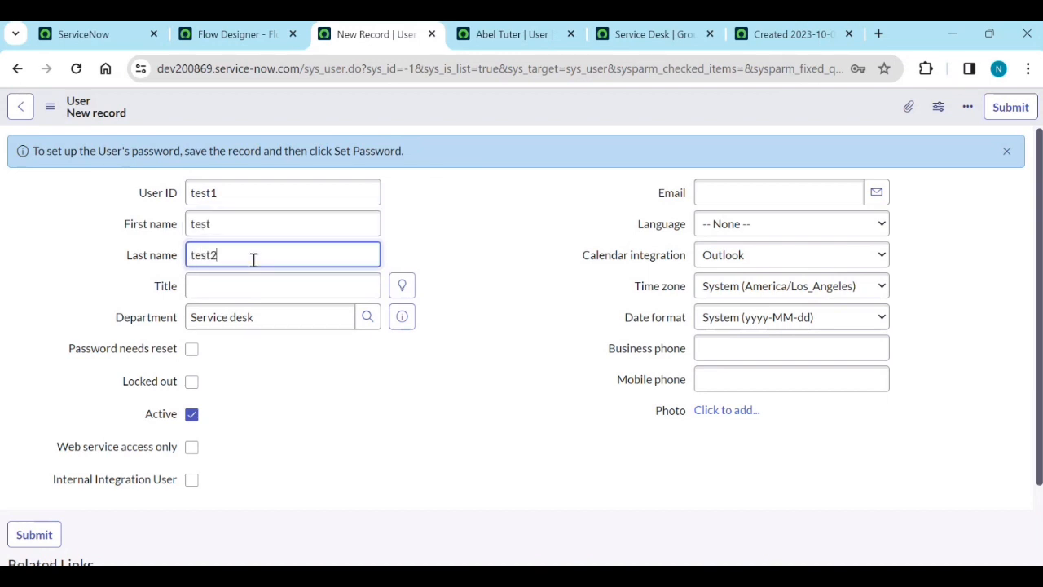
pyautogui.click(456, 257)
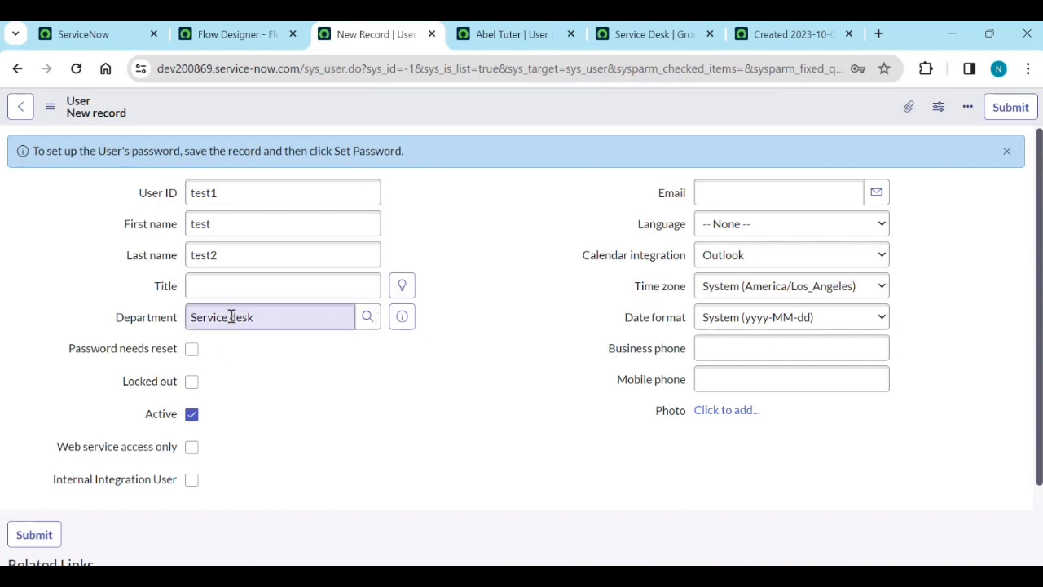
pyautogui.rightClick(662, 117)
pyautogui.click(690, 126)
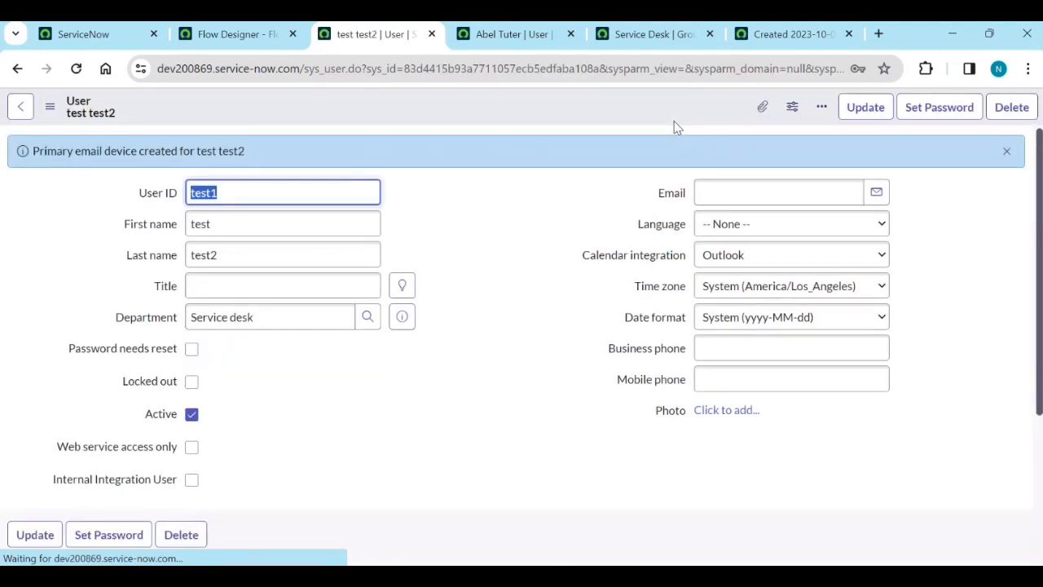
# Dismiss the flow's open test dialog and view the Service Desk group's member list.
pyautogui.click(257, 38)
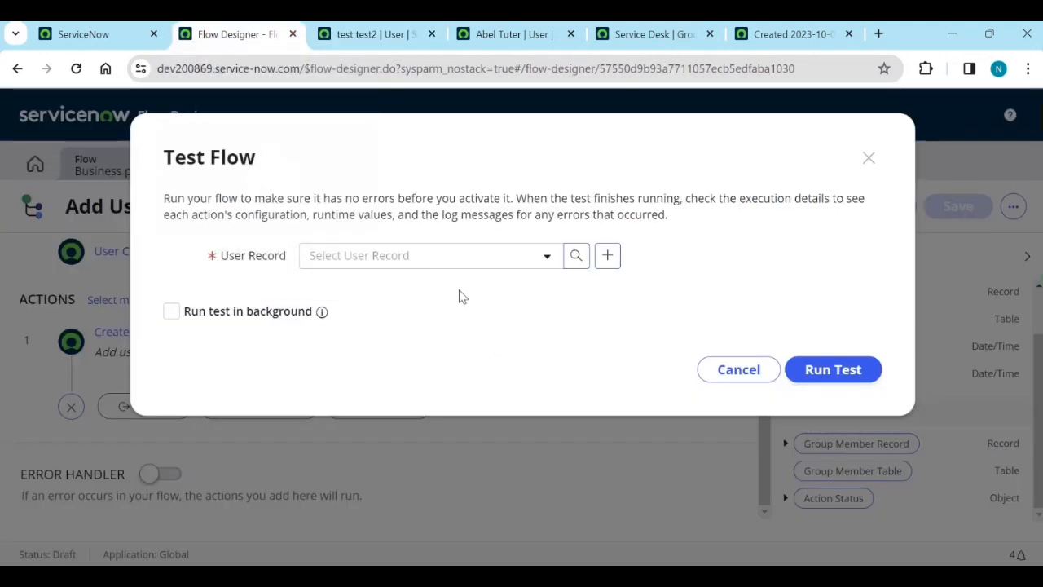
pyautogui.click(740, 372)
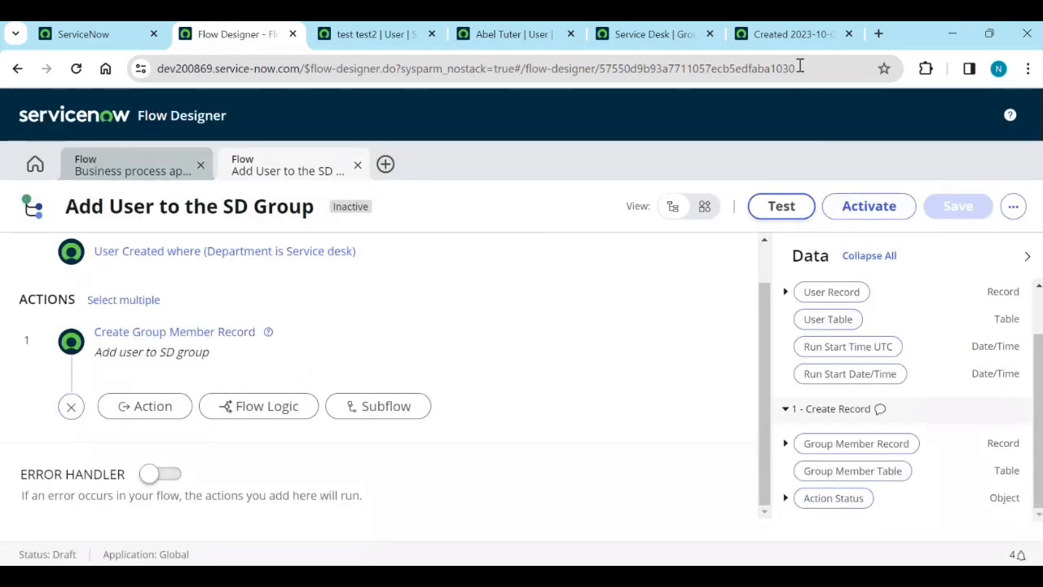
pyautogui.click(682, 34)
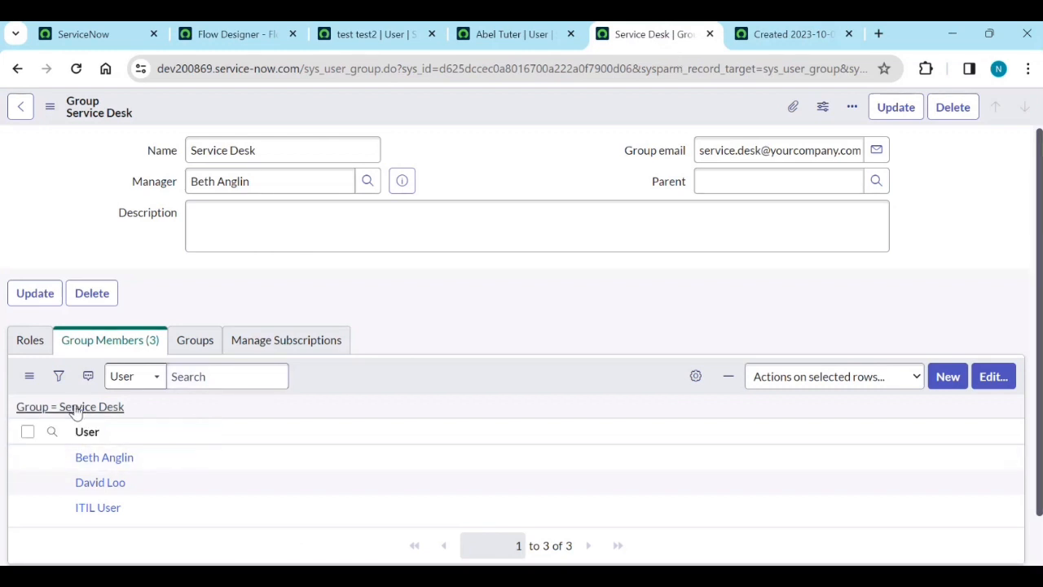
# Test the Add User to the SD Group flow with the user record test test2 and review its execution details.
pyautogui.click(257, 34)
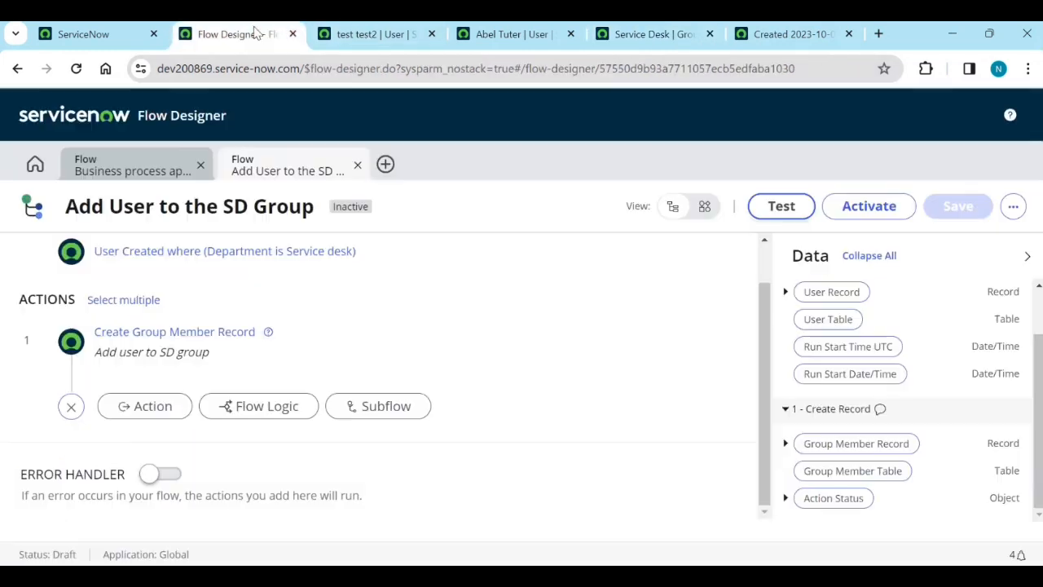
pyautogui.click(776, 206)
pyautogui.click(397, 258)
pyautogui.write('test')
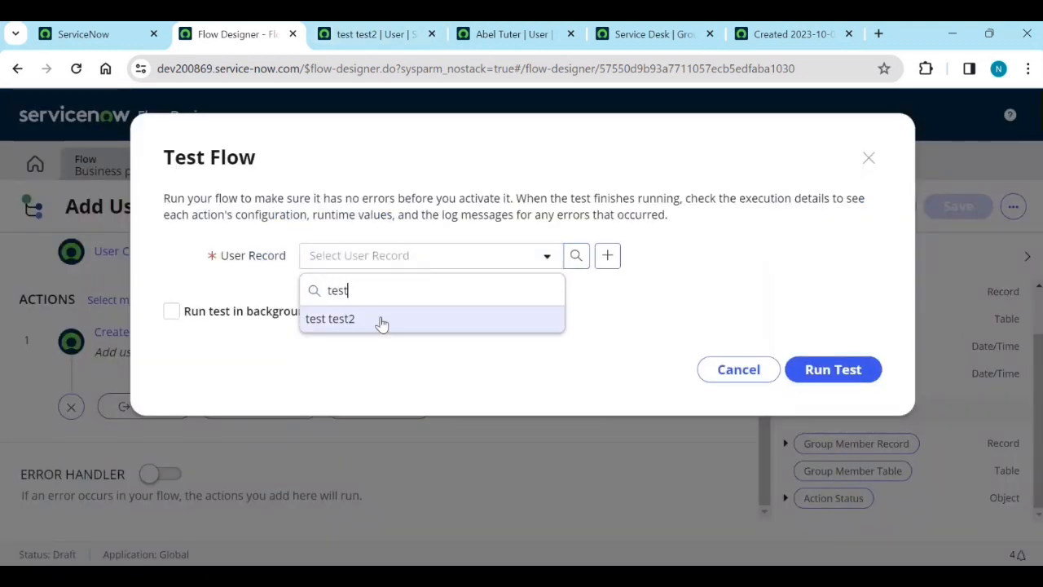
pyautogui.click(397, 328)
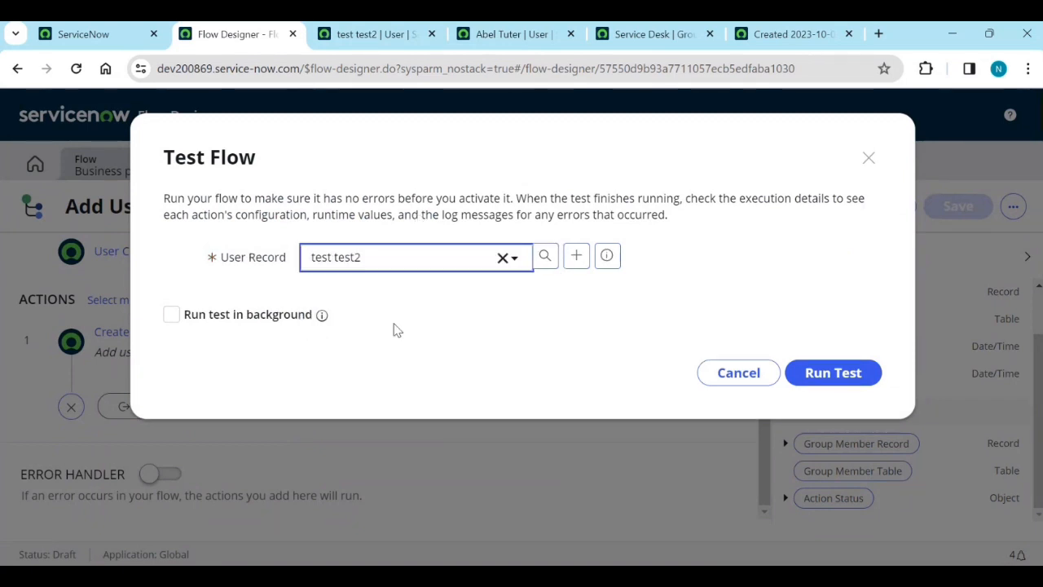
pyautogui.click(834, 373)
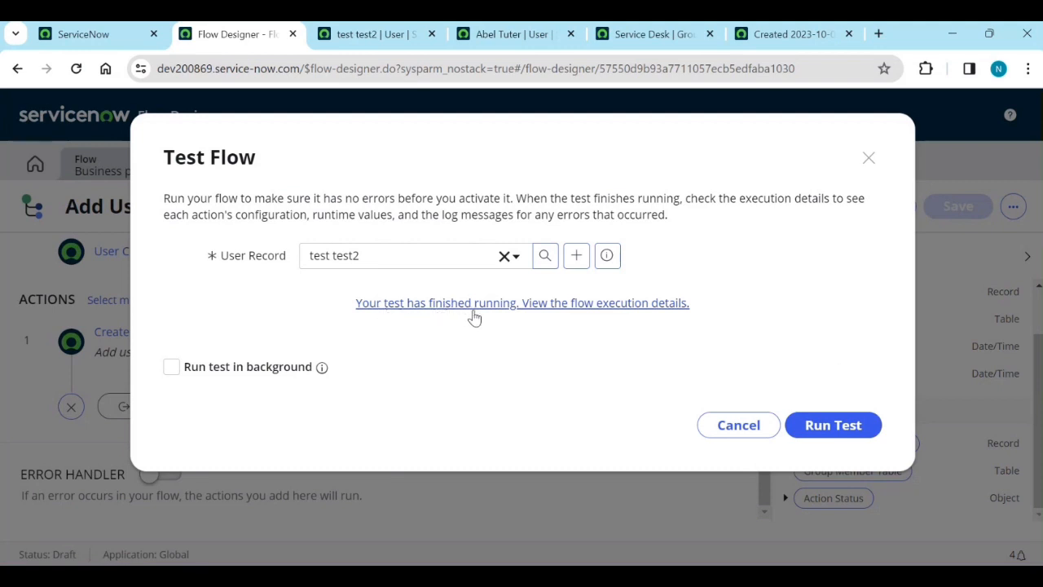
pyautogui.click(567, 304)
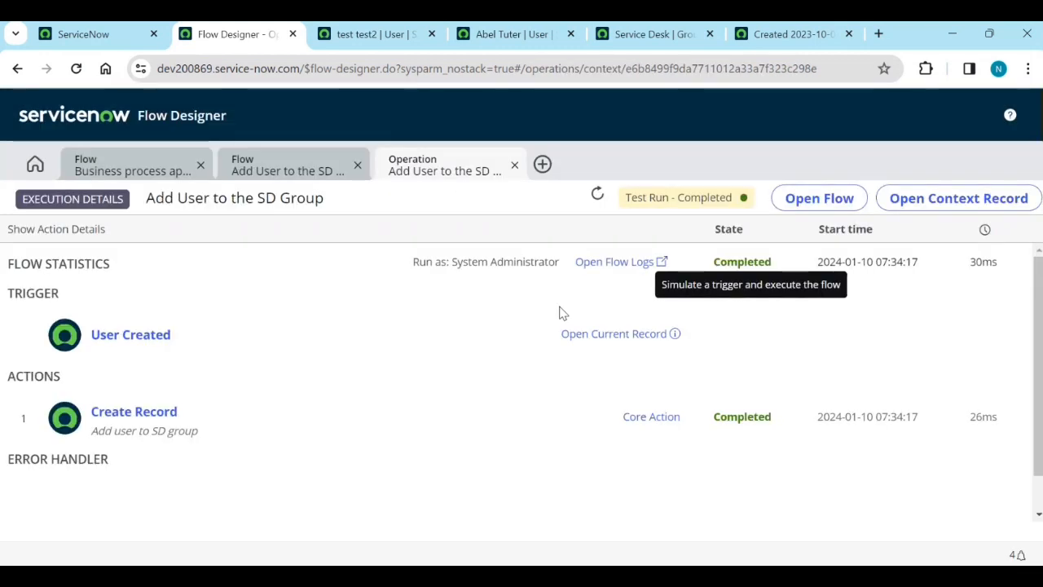
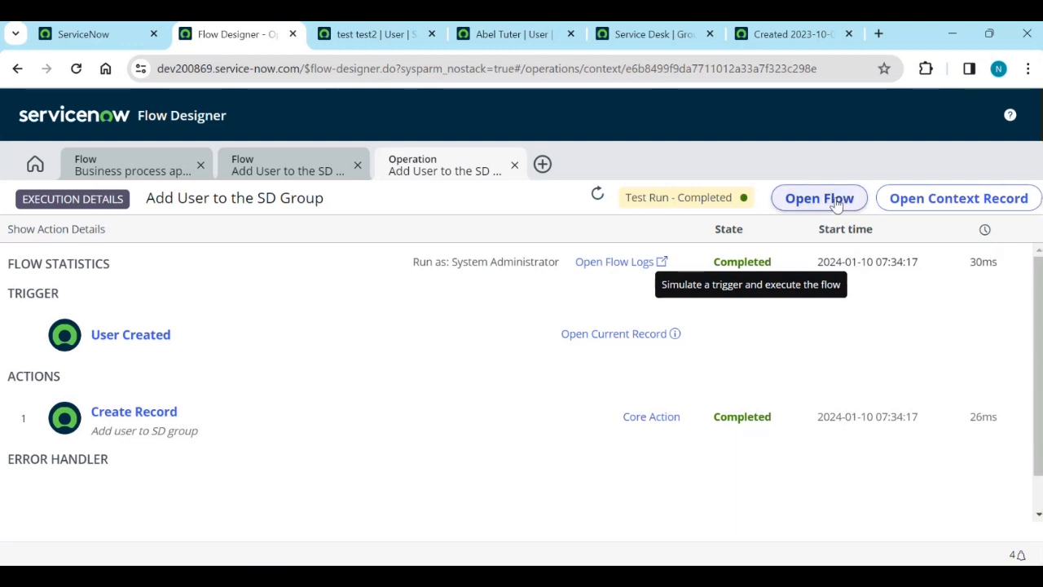
pyautogui.click(837, 204)
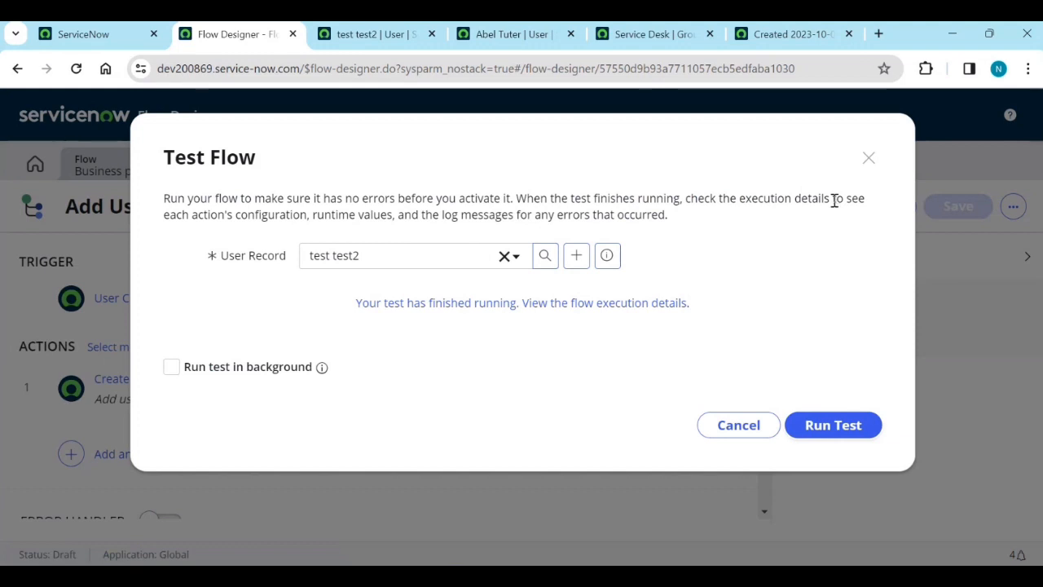
# Review the test run's execution details and context record, and check the Service Desk group's member list.
pyautogui.click(367, 34)
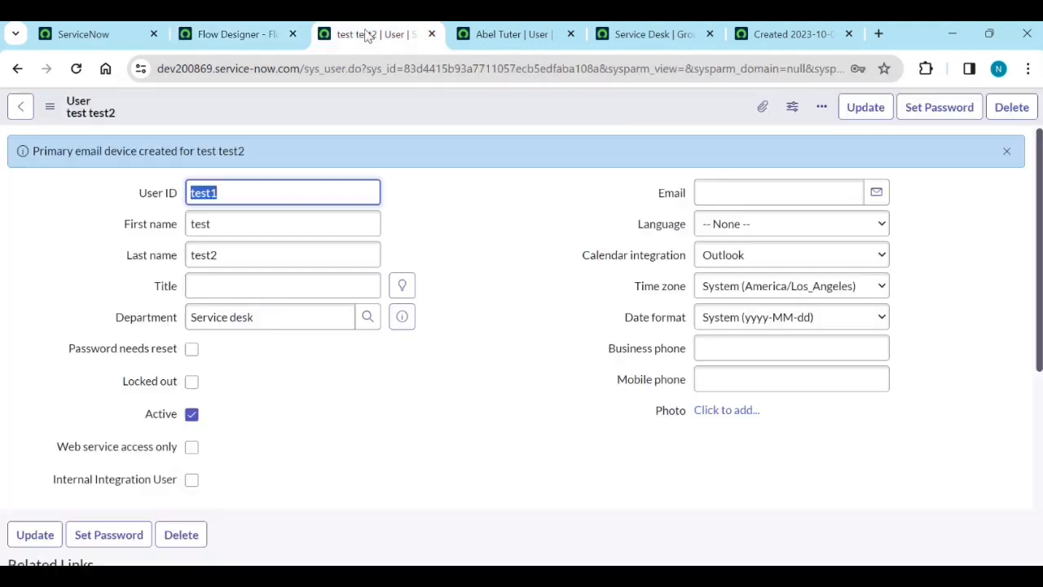
pyautogui.click(251, 35)
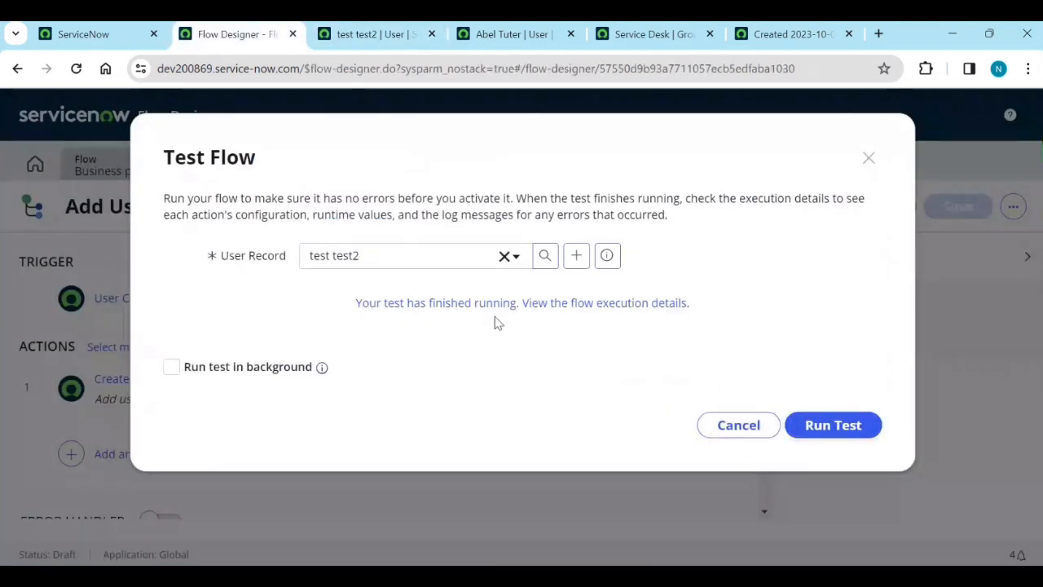
pyautogui.click(425, 309)
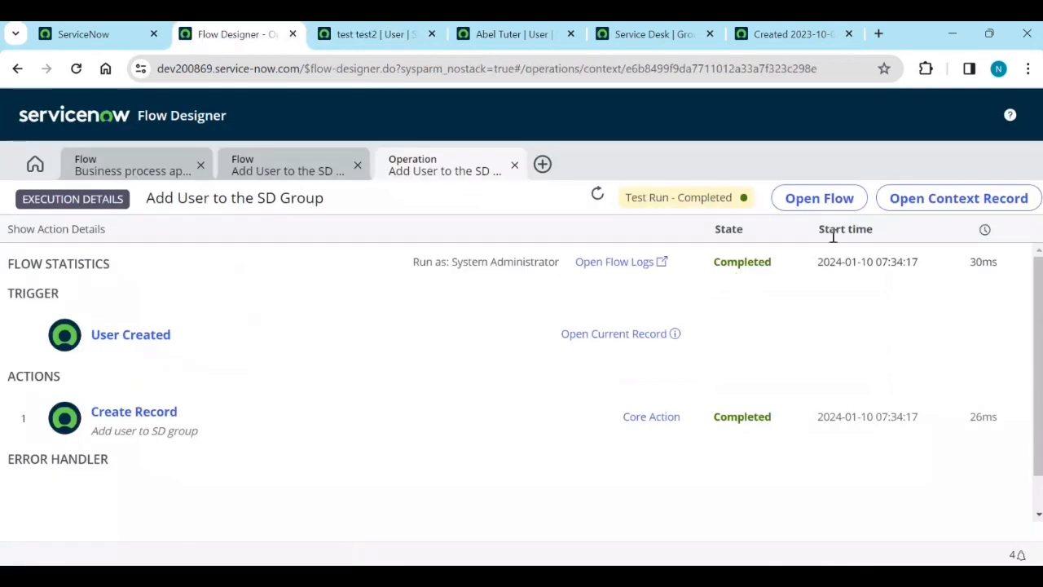
pyautogui.click(962, 208)
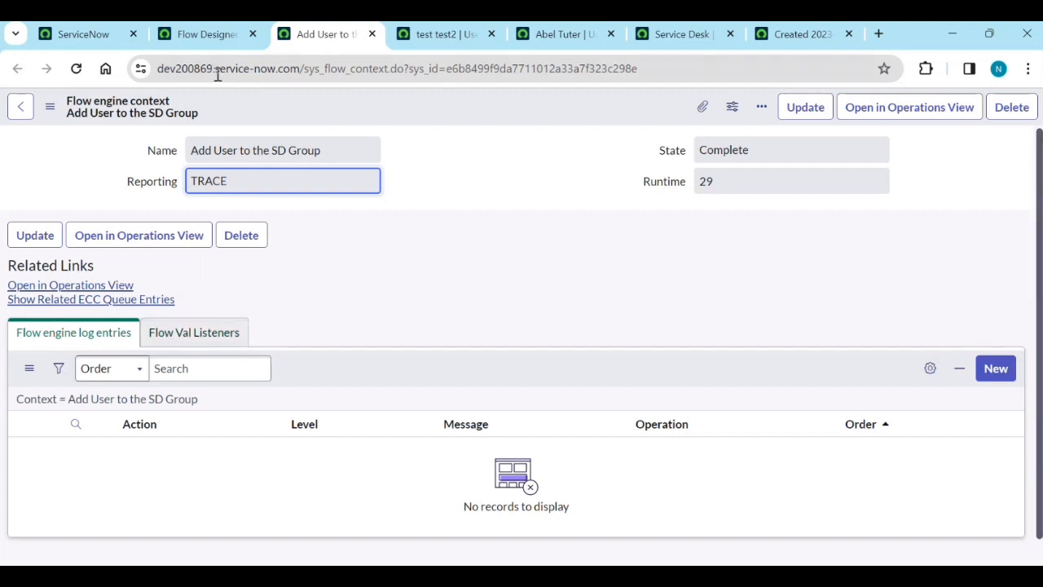
pyautogui.click(214, 40)
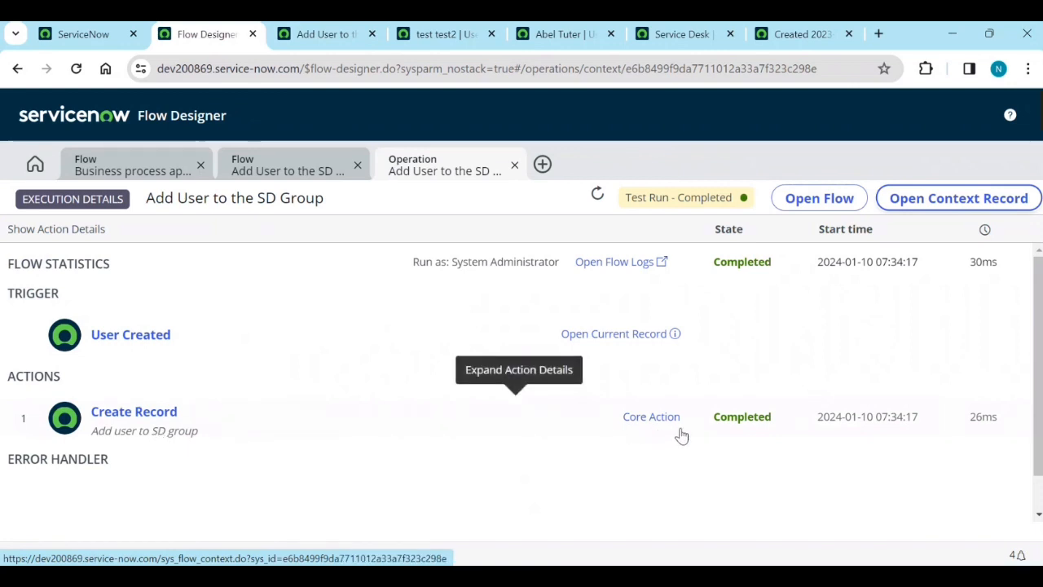
pyautogui.click(679, 34)
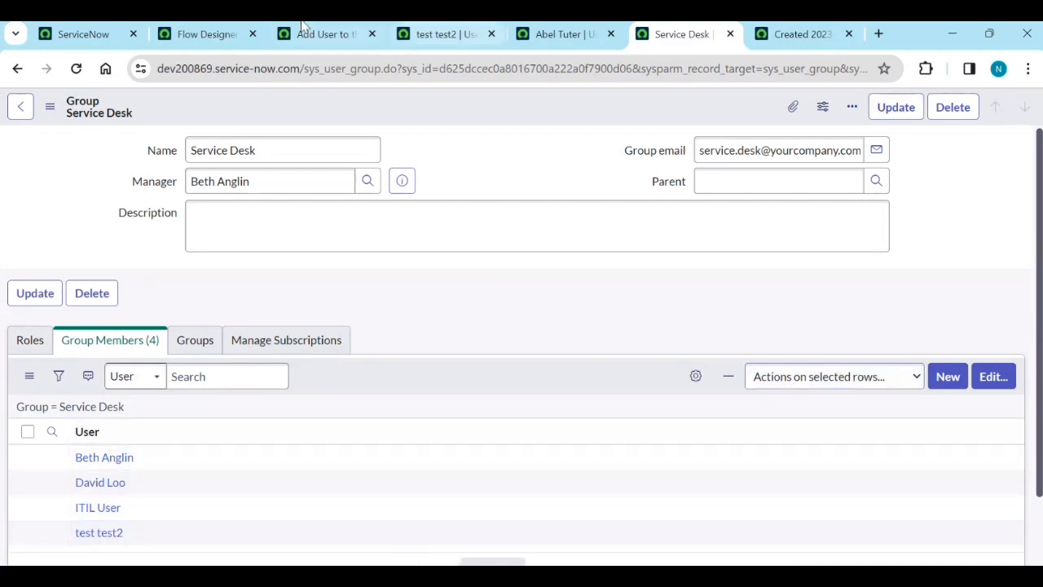
# Dismiss the test dialog of the Add User to the SD Group flow and activate the flow.
pyautogui.click(208, 34)
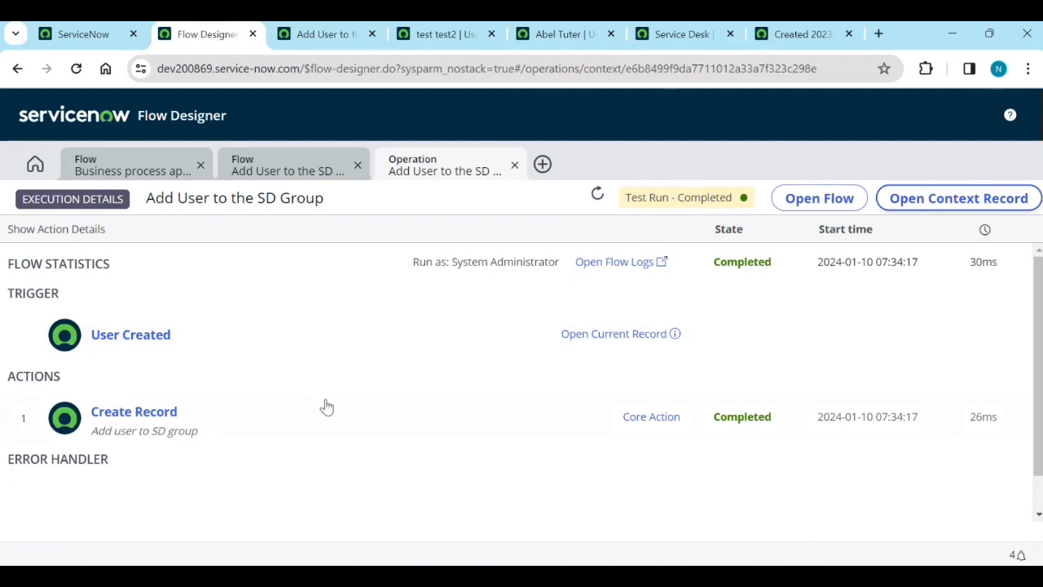
pyautogui.click(286, 167)
pyautogui.click(748, 428)
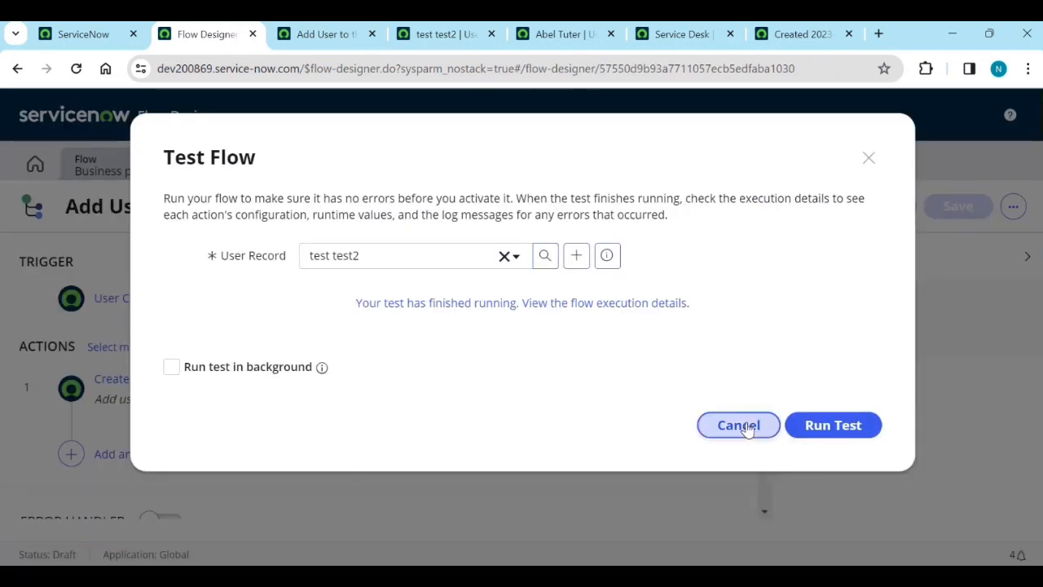
pyautogui.click(874, 209)
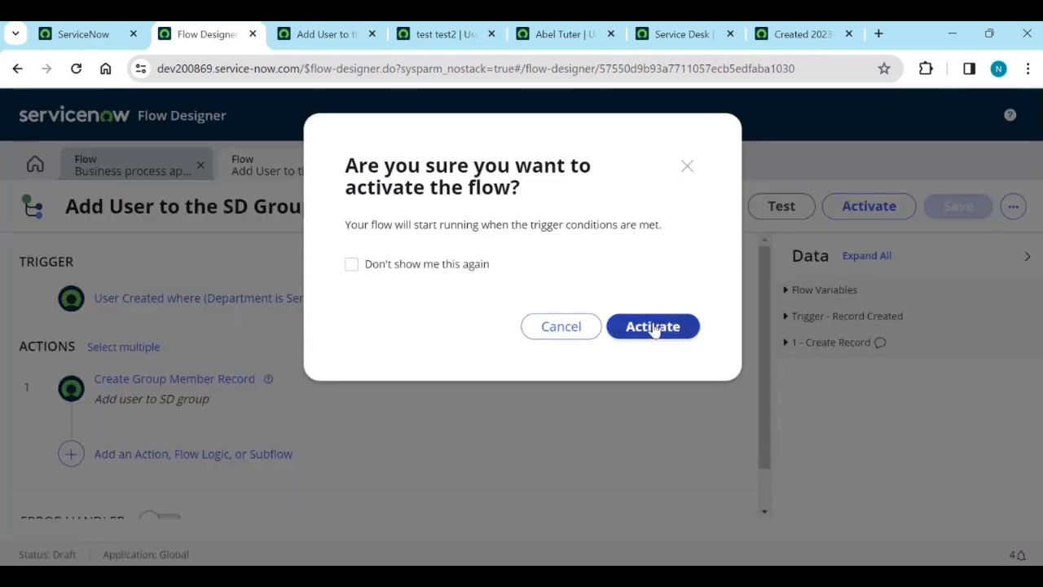
pyautogui.click(657, 327)
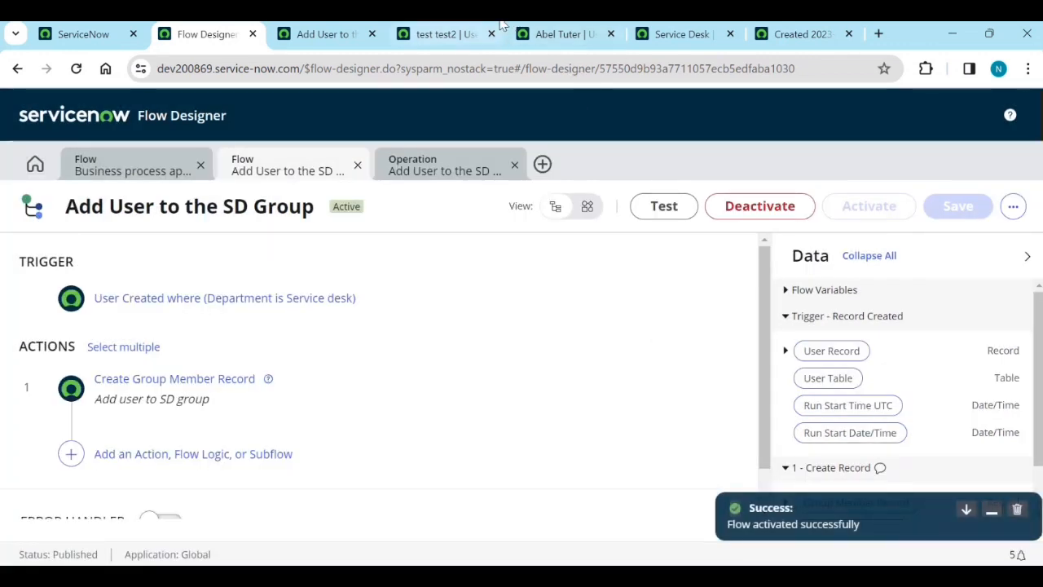
# Start another new user record with User ID test3, first name test and last name test 3.
pyautogui.click(394, 33)
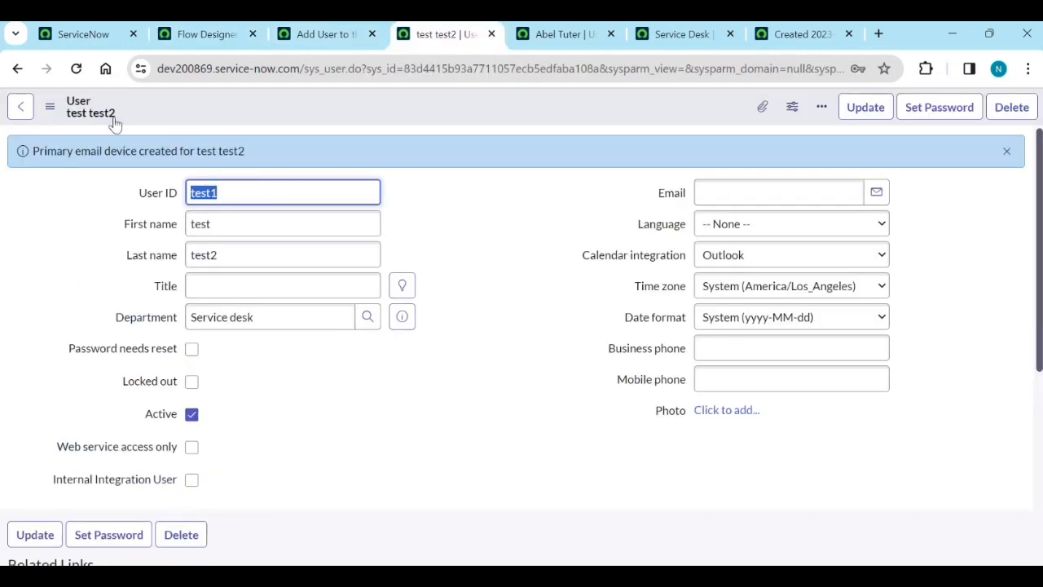
pyautogui.click(18, 69)
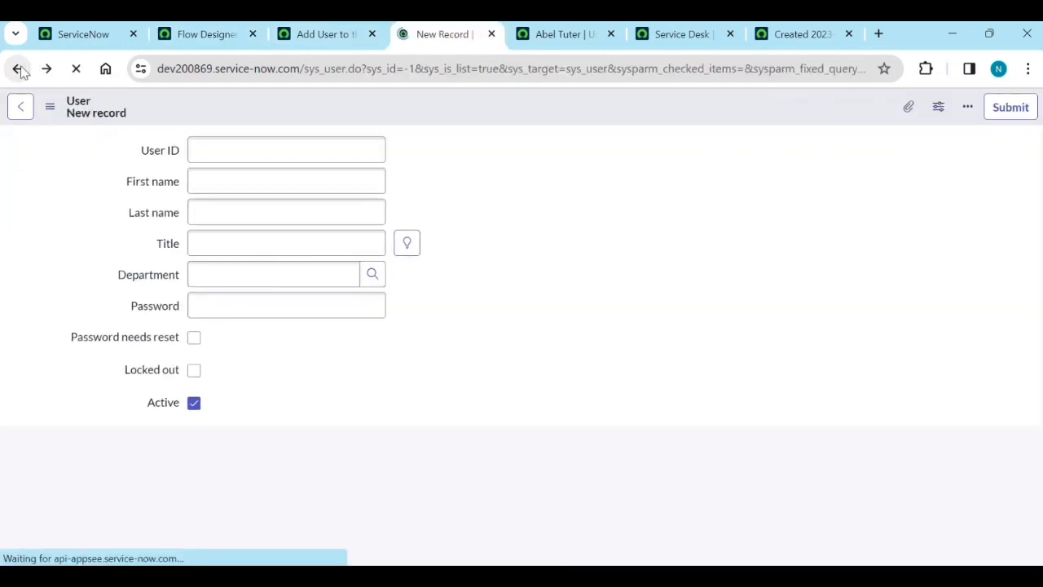
pyautogui.click(245, 195)
pyautogui.write('tes3')
pyautogui.click(245, 226)
pyautogui.click(210, 194)
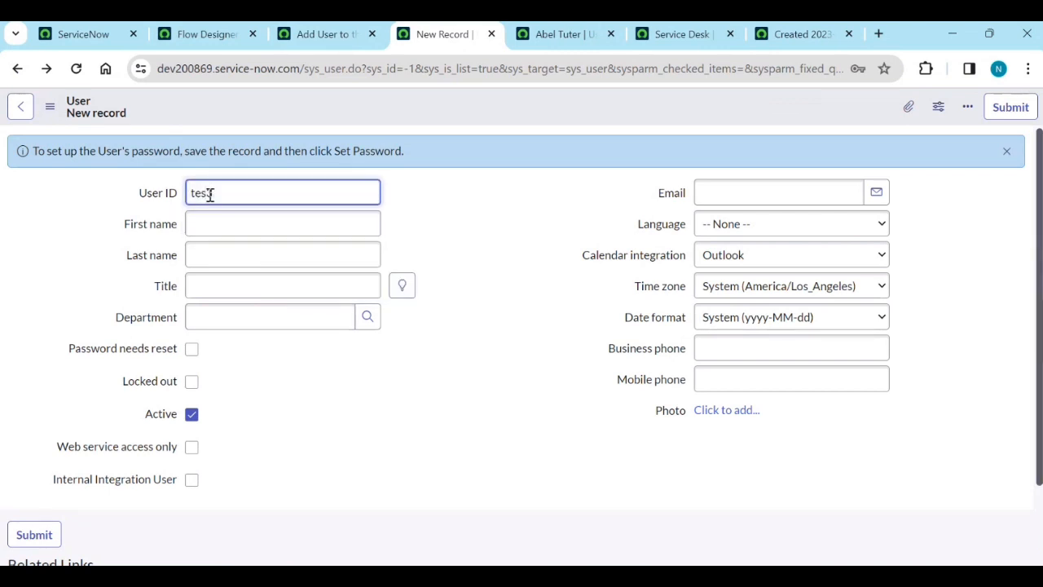
pyautogui.click(224, 216)
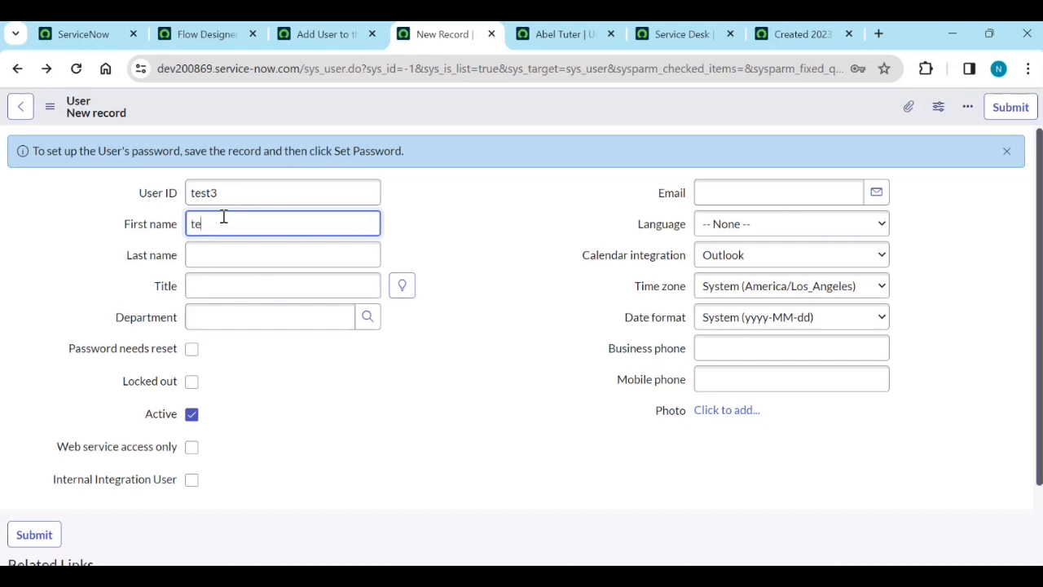
pyautogui.click(230, 253)
pyautogui.write('test 3')
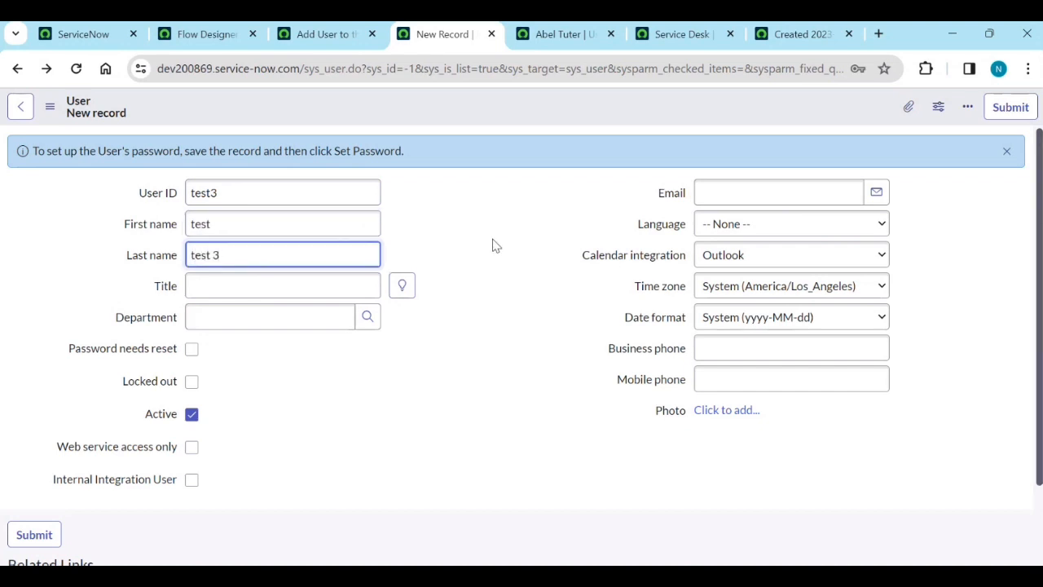
# Set the new user's department to Service desk and save the record.
pyautogui.click(252, 319)
pyautogui.click(252, 353)
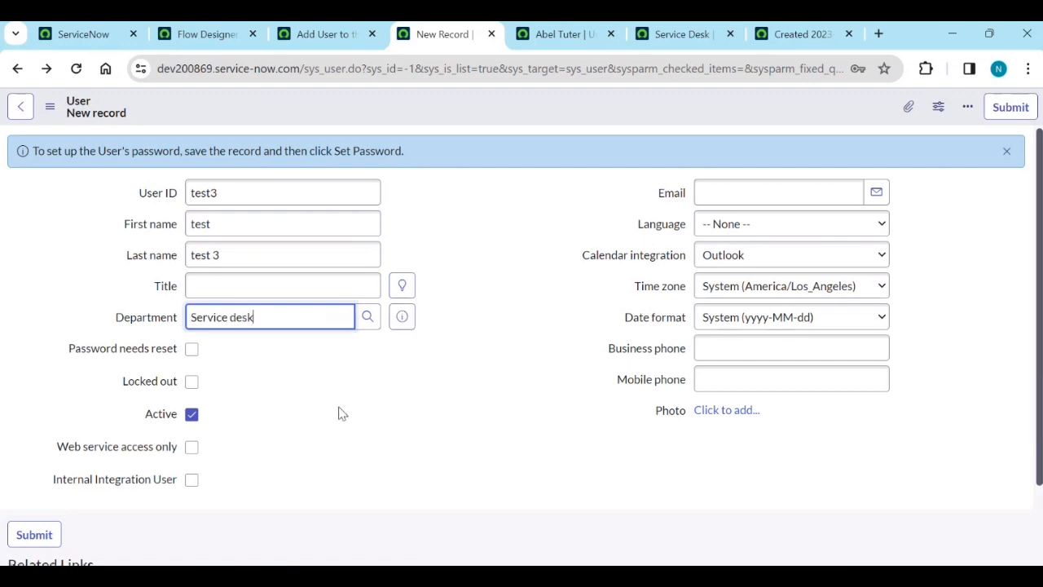
pyautogui.rightClick(722, 108)
pyautogui.click(729, 113)
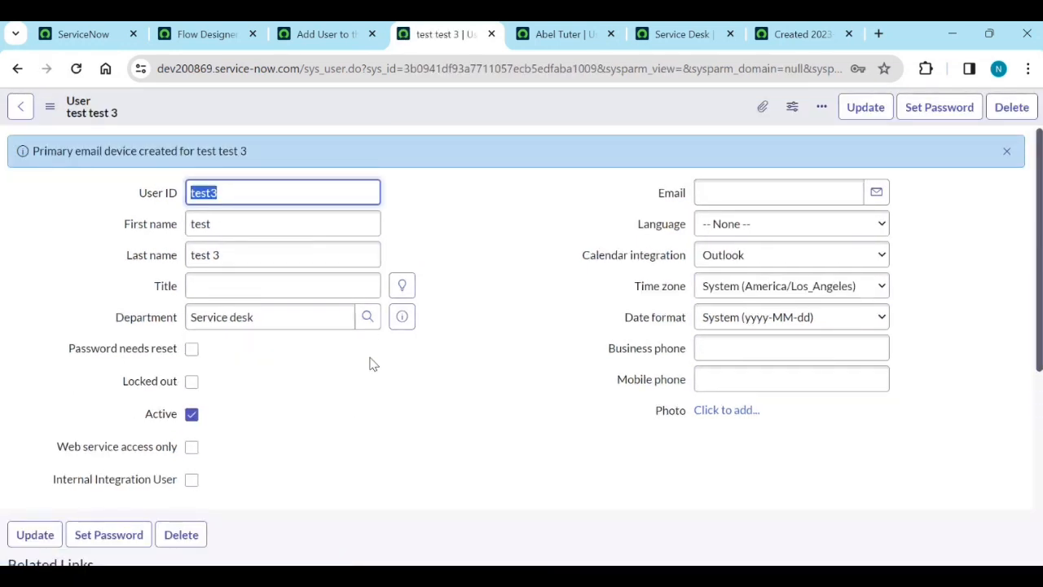
# Refresh the Service Desk group's member list to check for the new user.
pyautogui.click(789, 40)
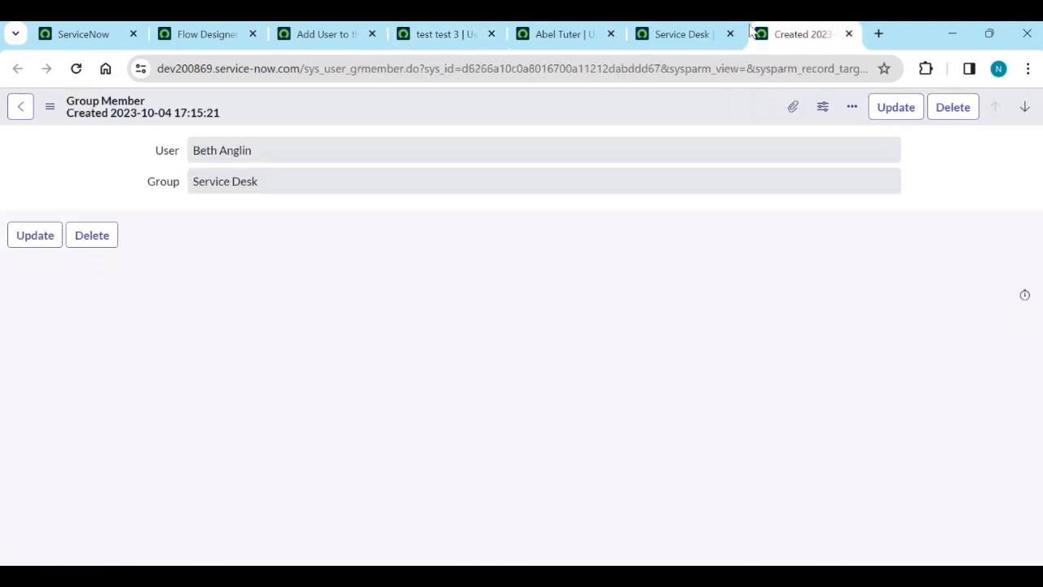
pyautogui.click(720, 31)
pyautogui.click(118, 410)
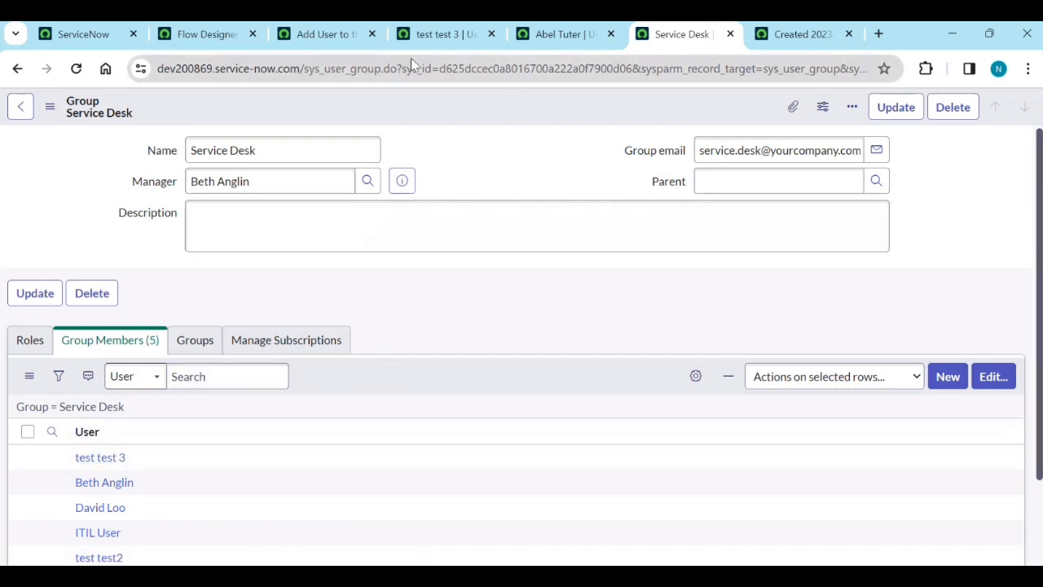
# Display the Add User to the SD Group flow as a diagram and return to its list view.
pyautogui.click(209, 29)
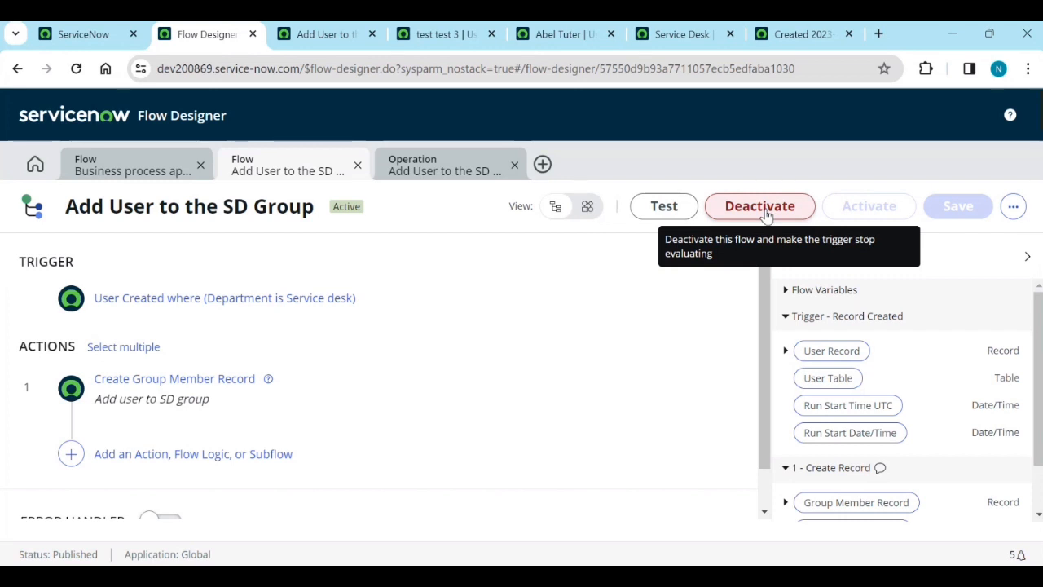
pyautogui.click(585, 211)
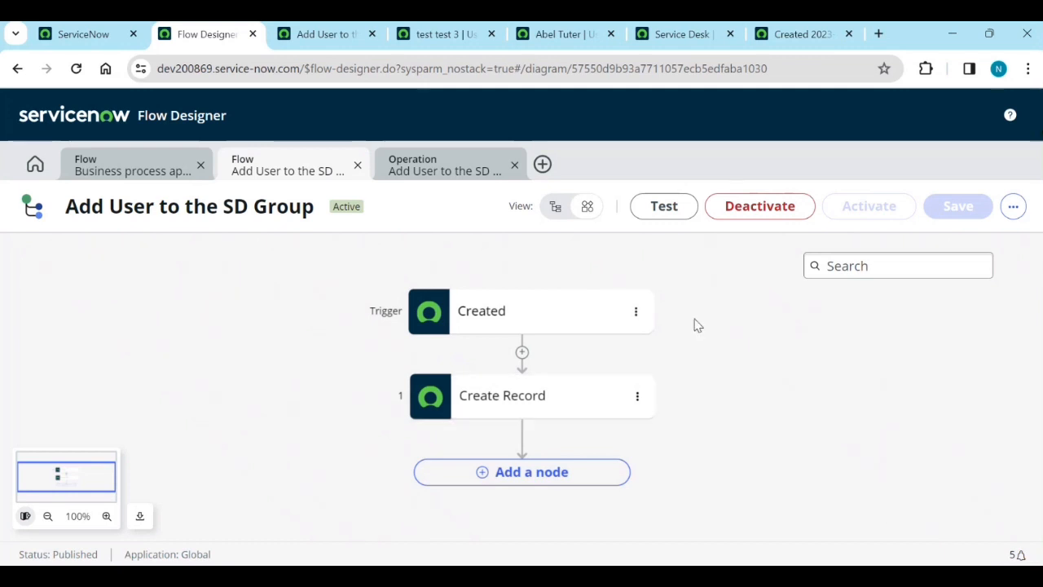
pyautogui.click(557, 207)
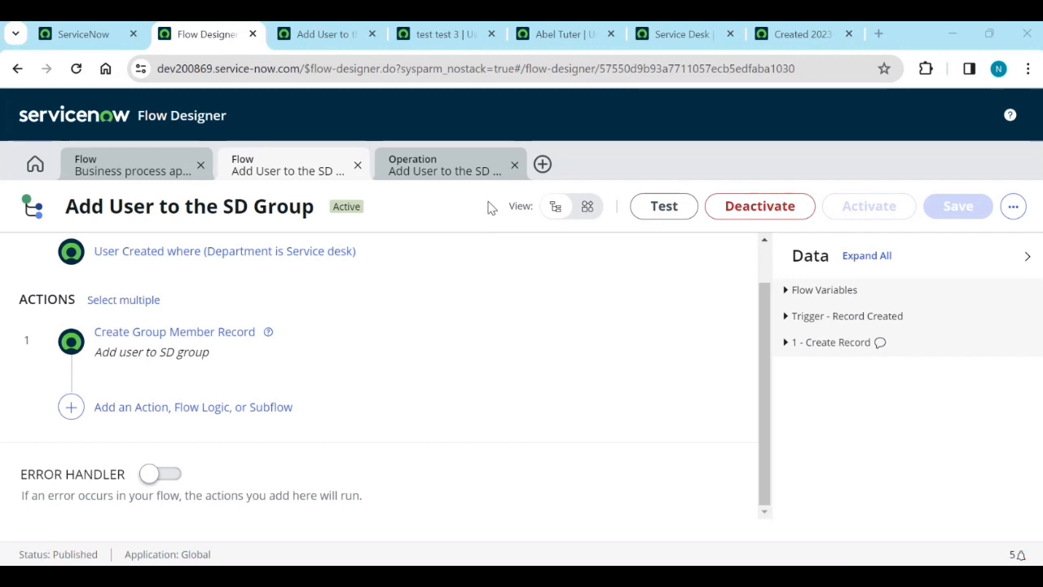
# Look through the list of flow executions in Flow Designer, including the Add User to the SD Group runs.
pyautogui.click(36, 165)
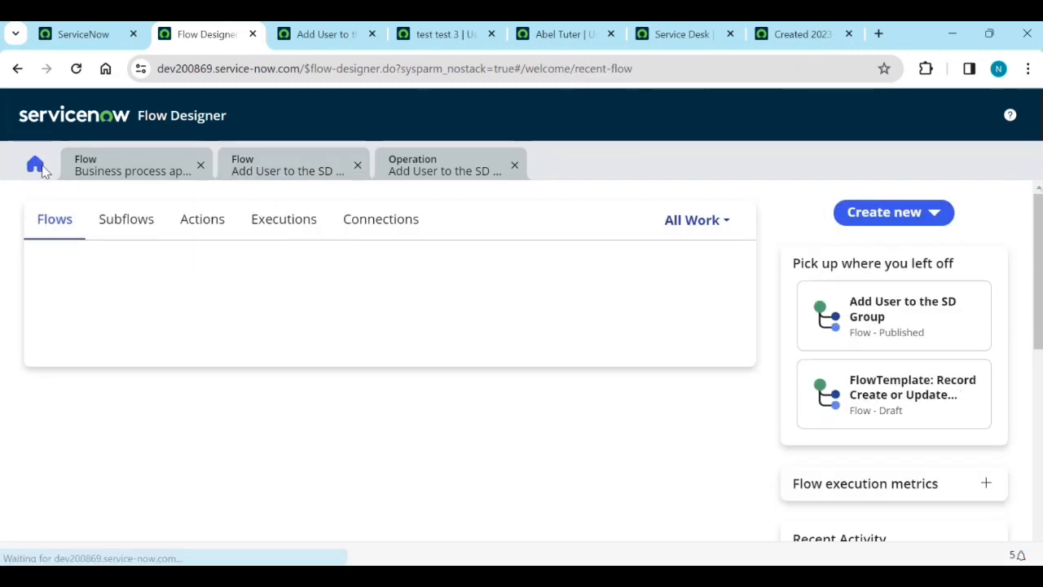
pyautogui.click(263, 231)
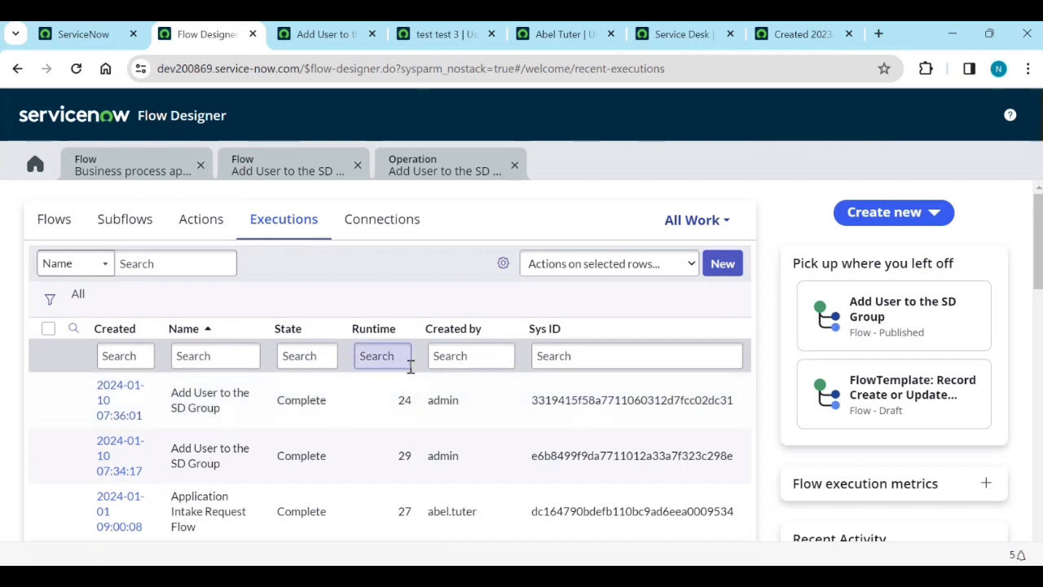
pyautogui.scroll(-5, 317, 426)
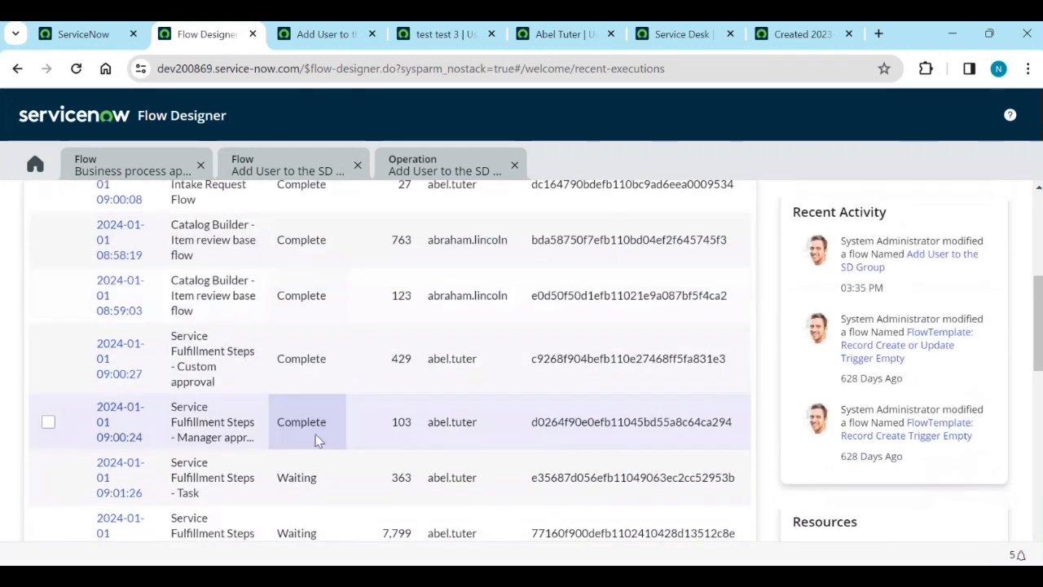
pyautogui.scroll(-8, 302, 413)
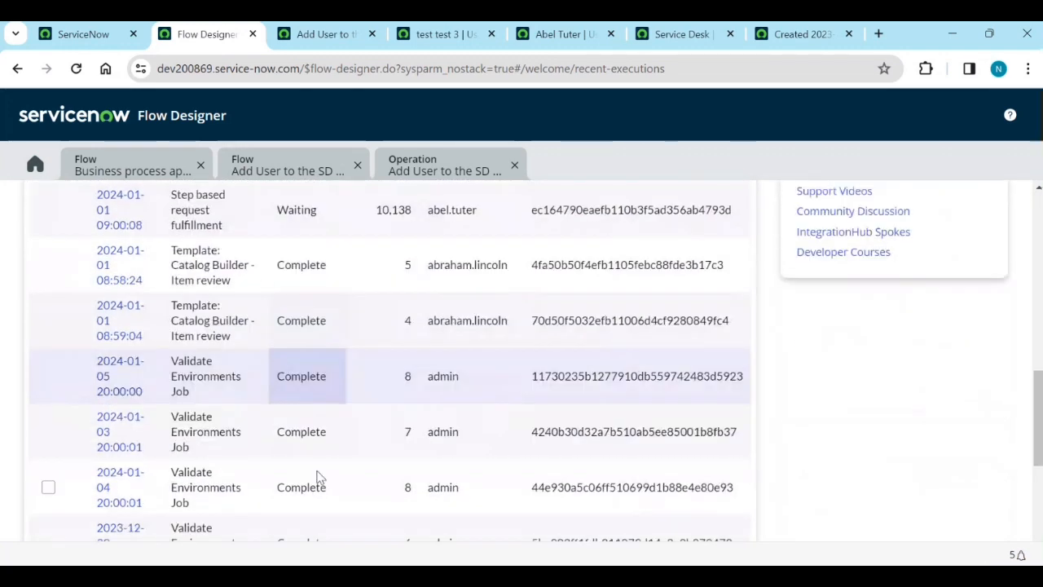
pyautogui.scroll(13, 294, 359)
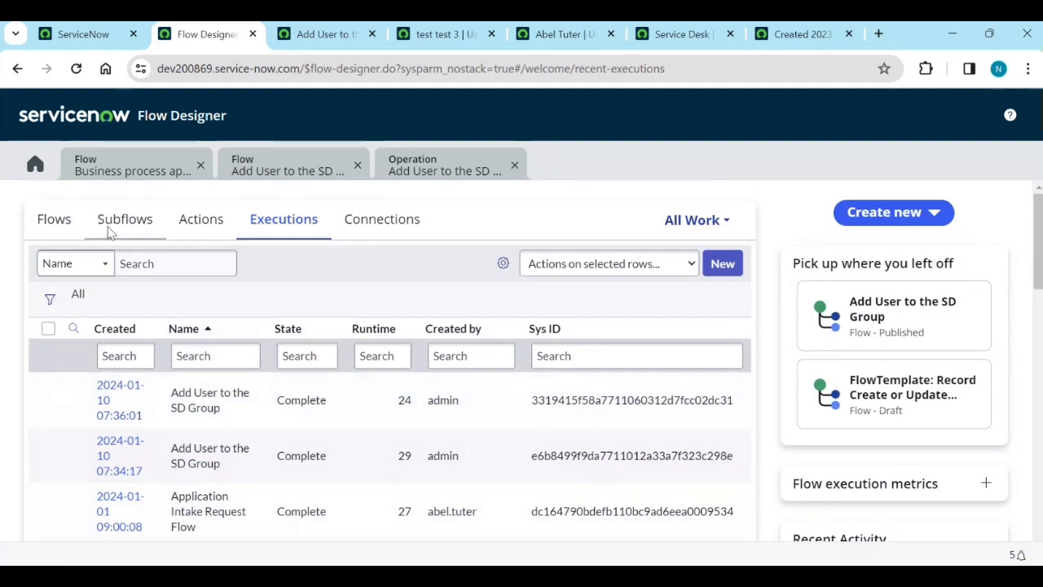
# Change the Add User to the SD Group flow's trigger to Daily and confirm deleting its references in the Create Group Member Record action.
pyautogui.click(302, 169)
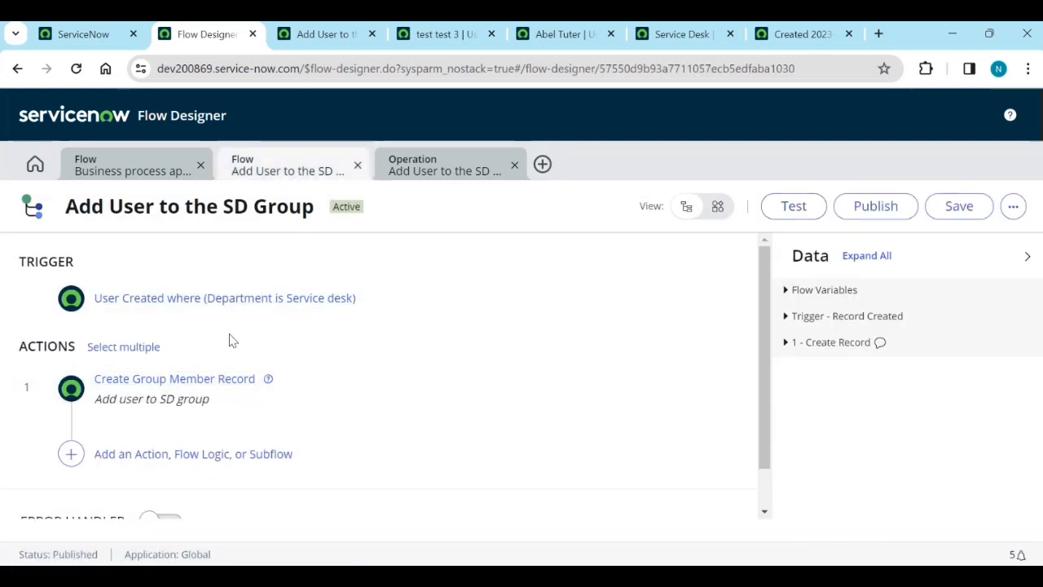
pyautogui.click(256, 304)
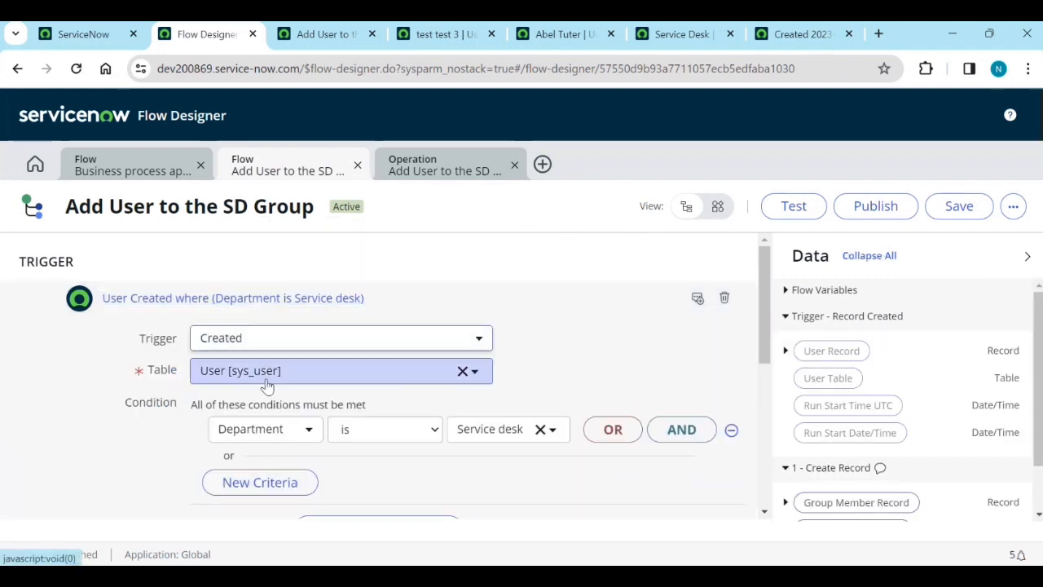
pyautogui.click(301, 347)
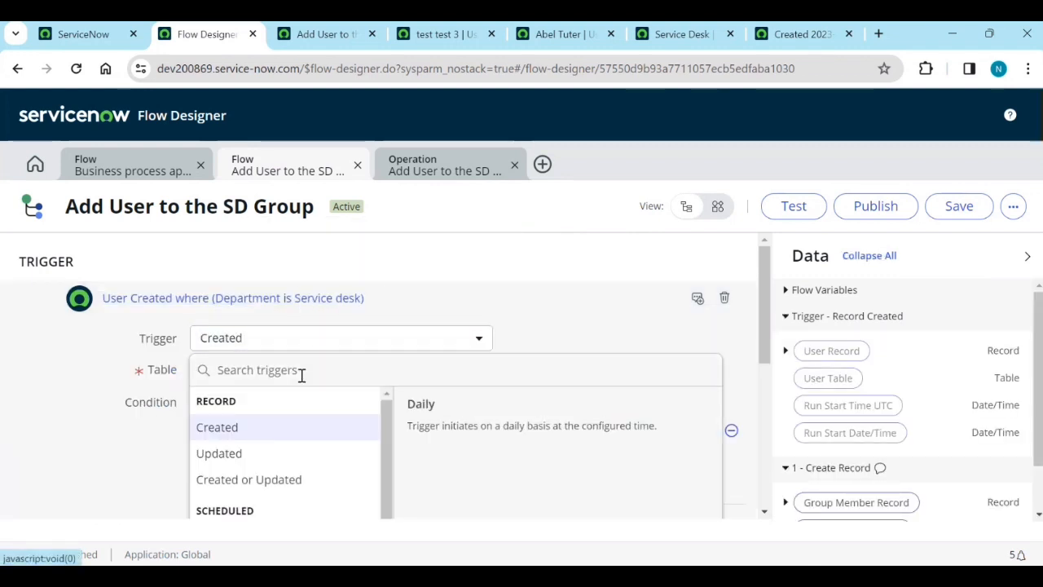
pyautogui.scroll(-1, 301, 383)
pyautogui.click(211, 455)
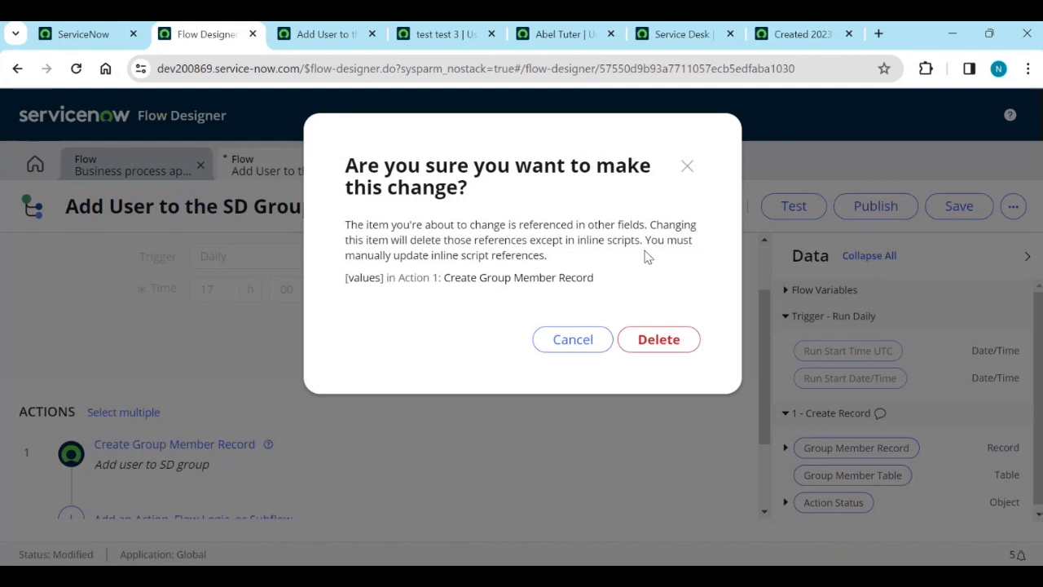
pyautogui.click(666, 348)
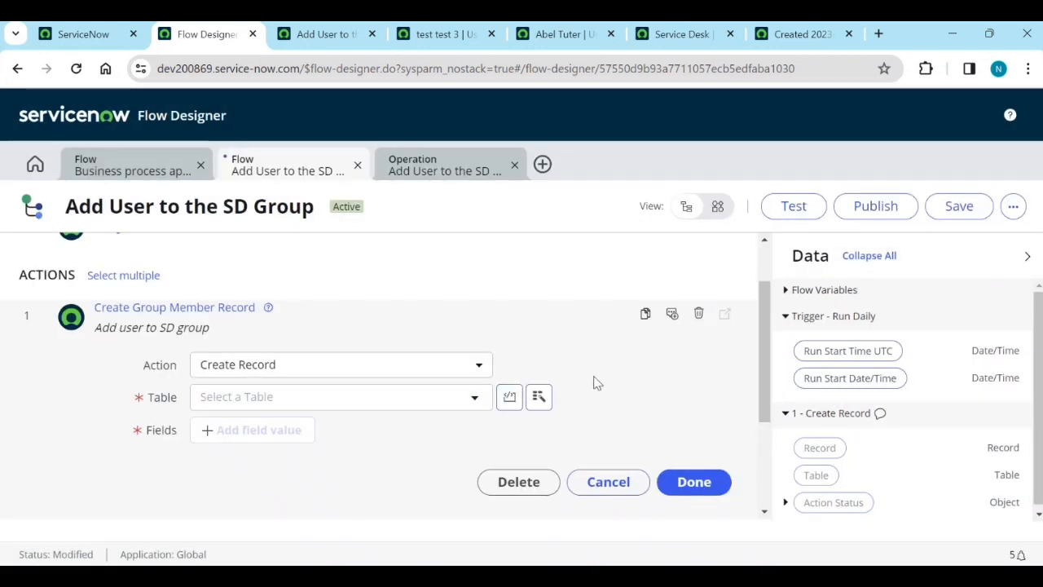
# Look through the record and scheduled trigger types available for the flow's trigger and keep Daily.
pyautogui.click(266, 368)
pyautogui.scroll(1, 324, 380)
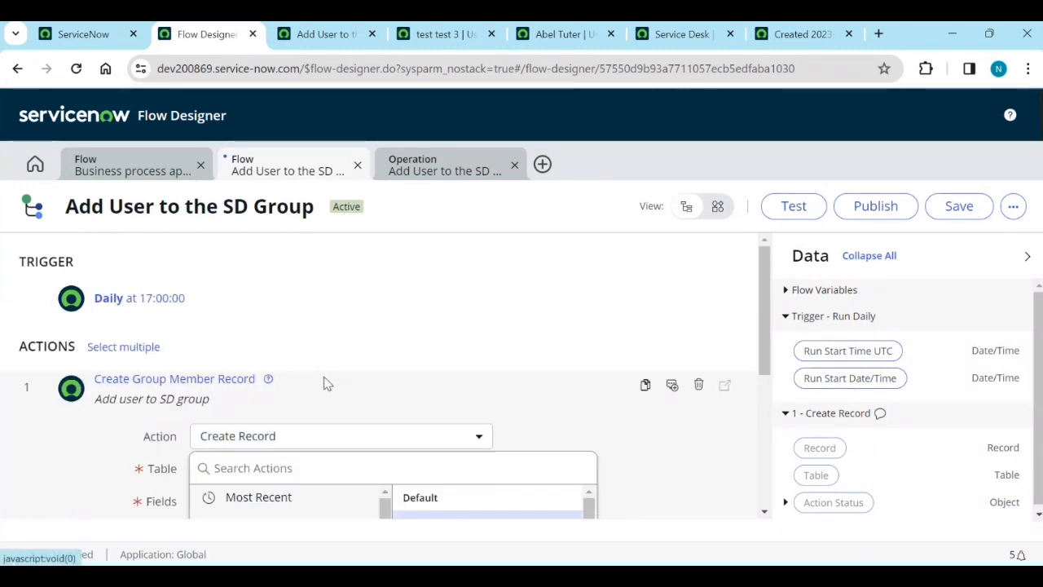
pyautogui.click(155, 299)
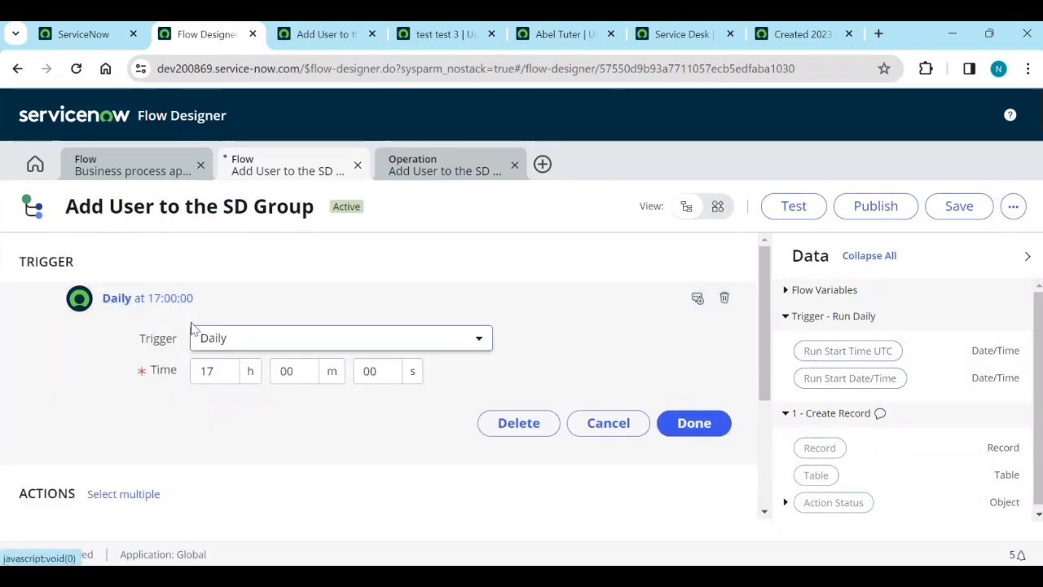
pyautogui.click(311, 351)
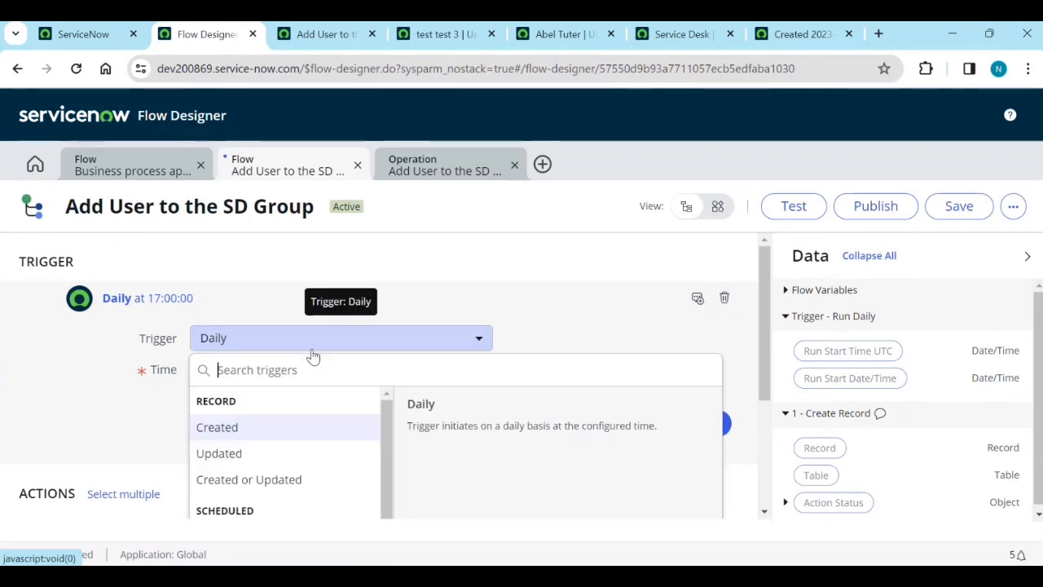
pyautogui.scroll(-1, 277, 477)
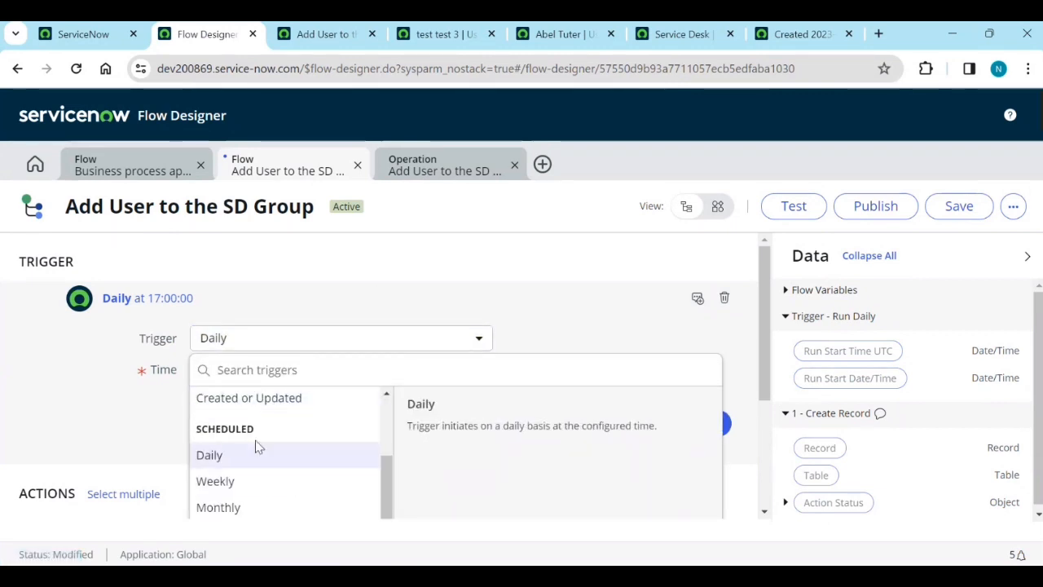
pyautogui.click(262, 461)
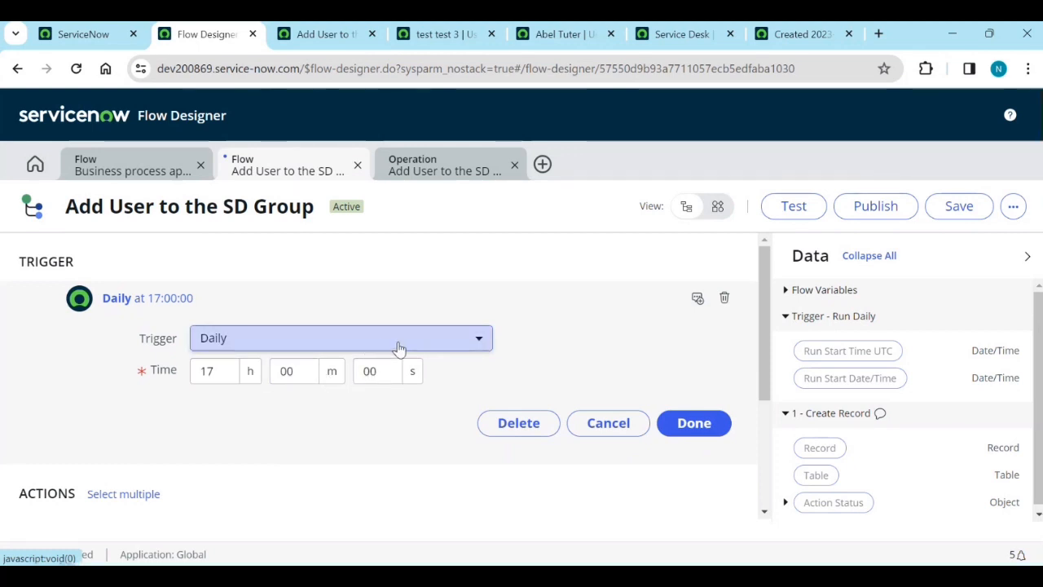
# Insert a ServiceNow Core Look Up Records action before the Create Group Member Record action.
pyautogui.scroll(-2, 220, 432)
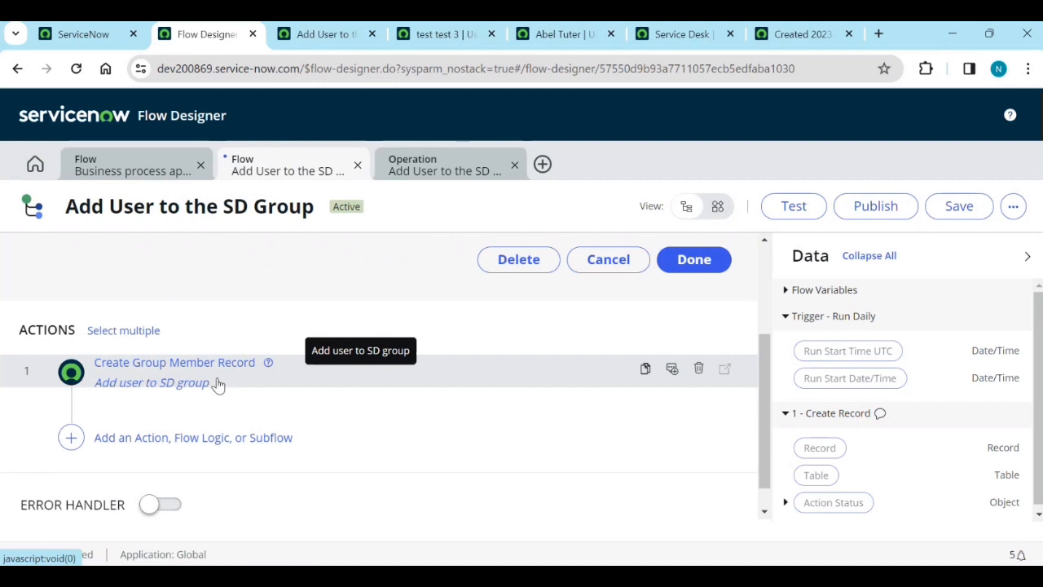
pyautogui.click(171, 372)
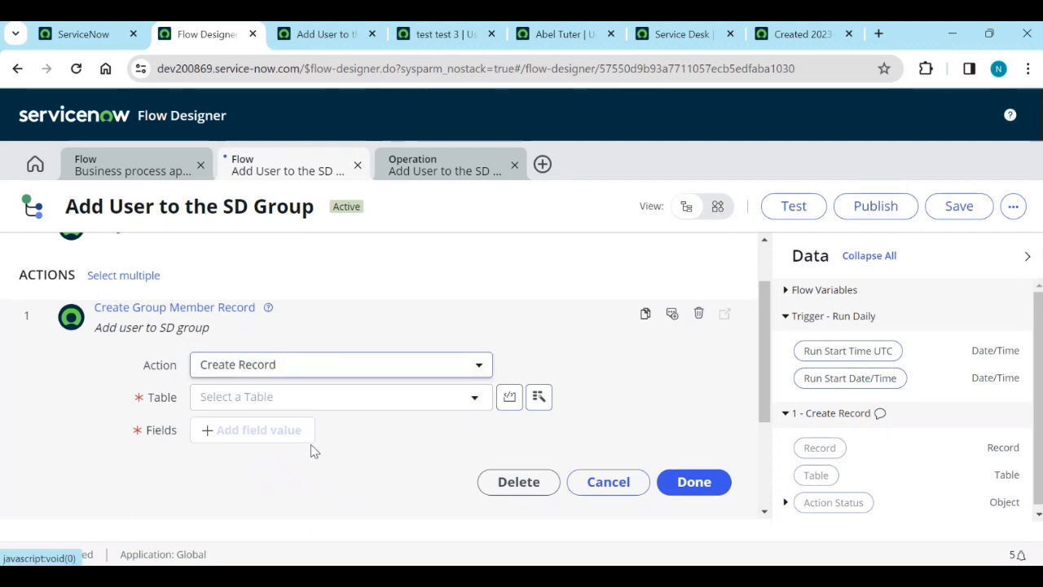
pyautogui.scroll(2, 310, 432)
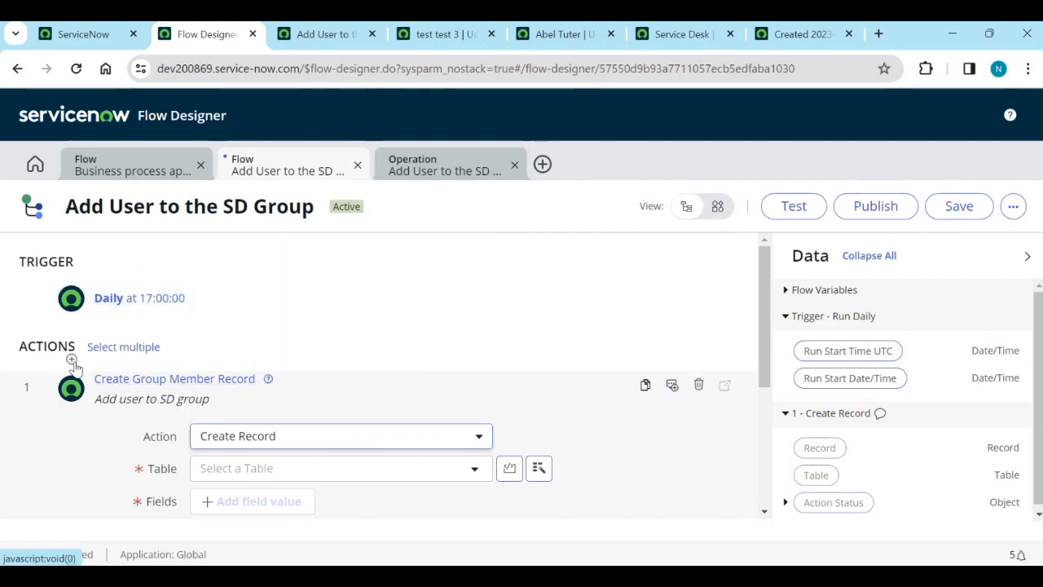
pyautogui.click(72, 367)
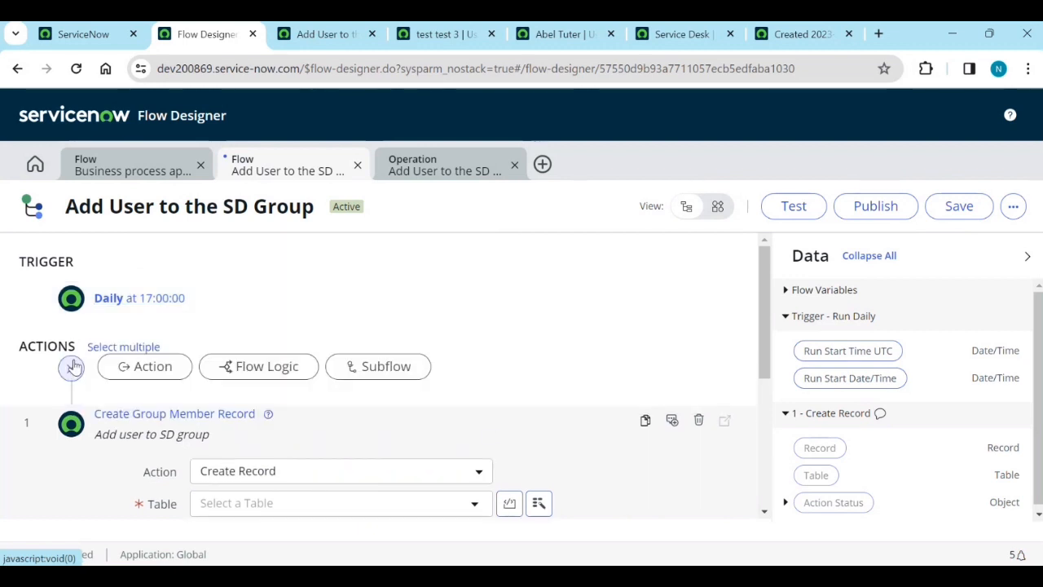
pyautogui.click(158, 379)
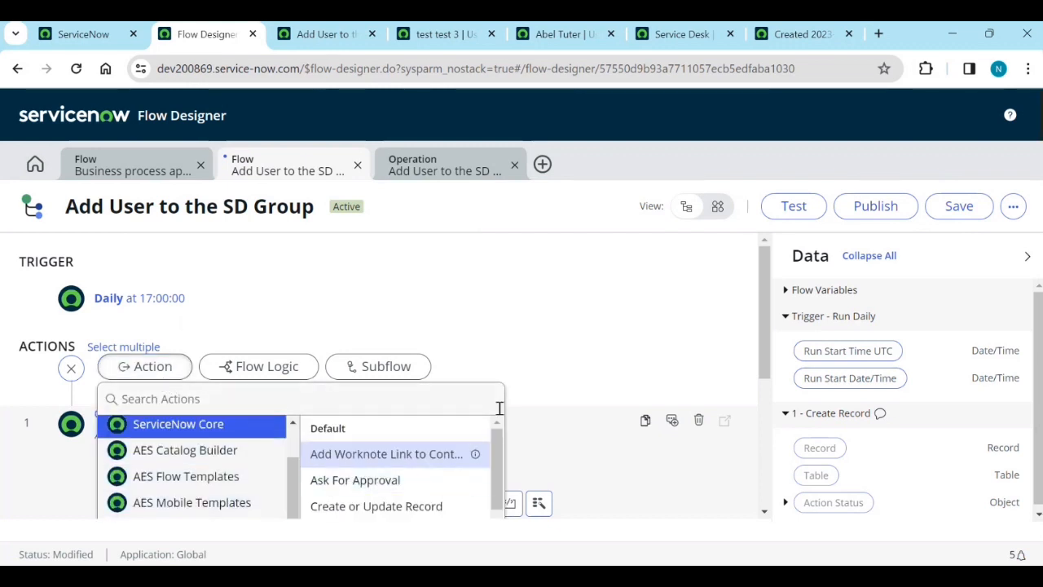
pyautogui.scroll(-1, 505, 404)
pyautogui.scroll(-1, 512, 401)
pyautogui.scroll(-5, 432, 432)
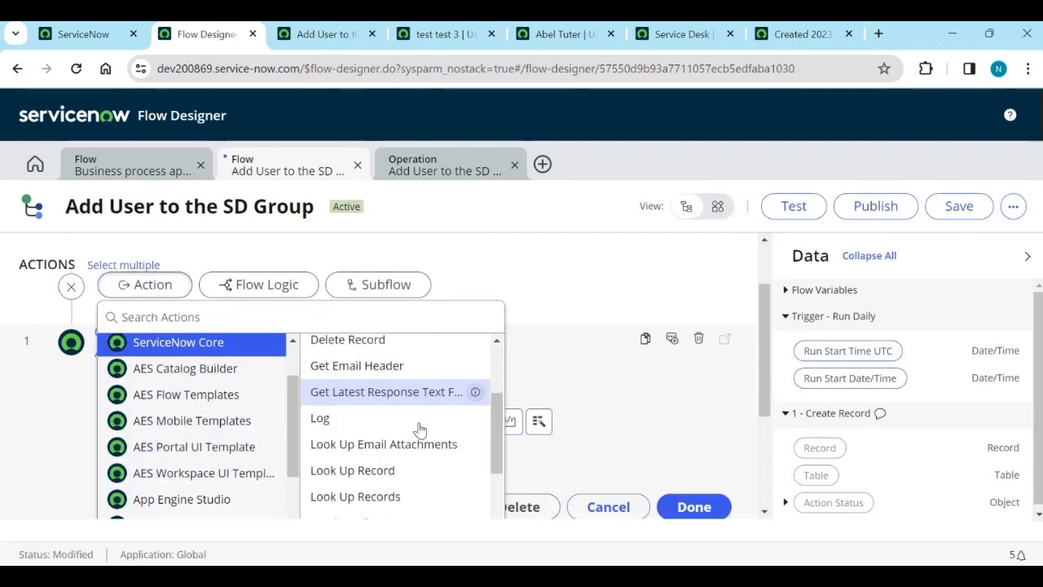
pyautogui.click(412, 423)
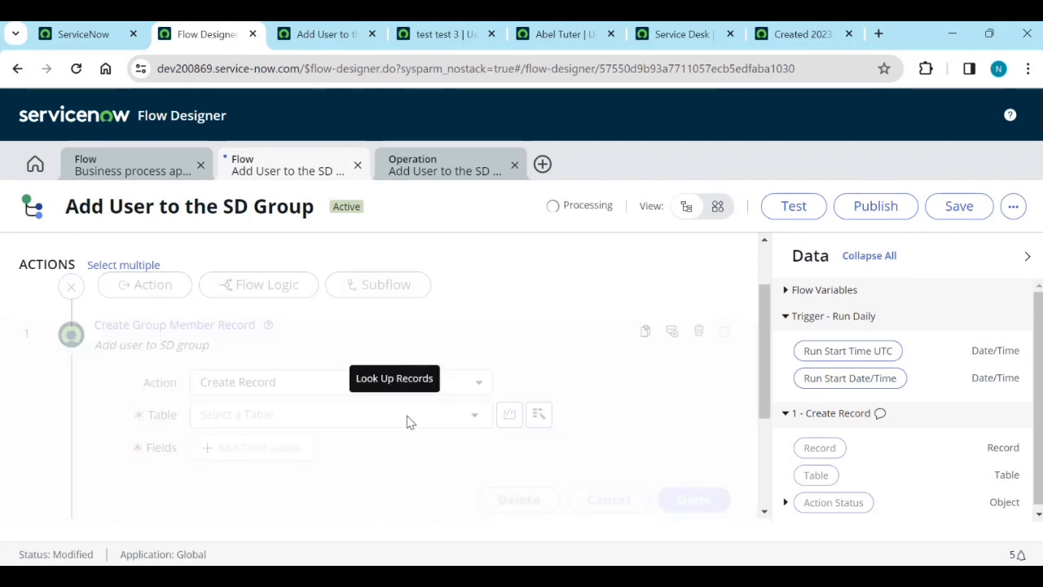
# Set the Look Up Records action's table to User [sys_user].
pyautogui.click(288, 390)
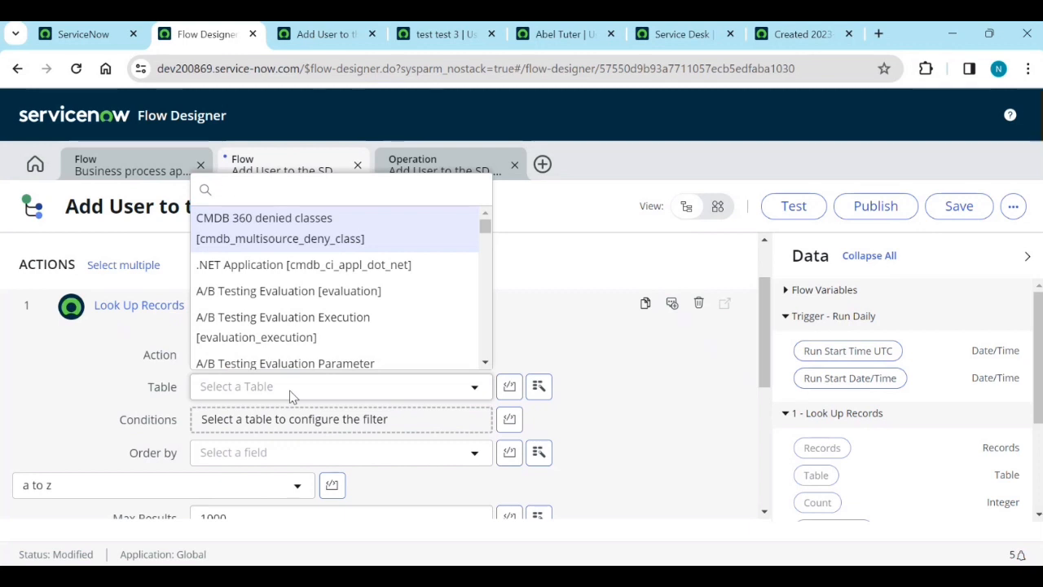
pyautogui.write('sys_')
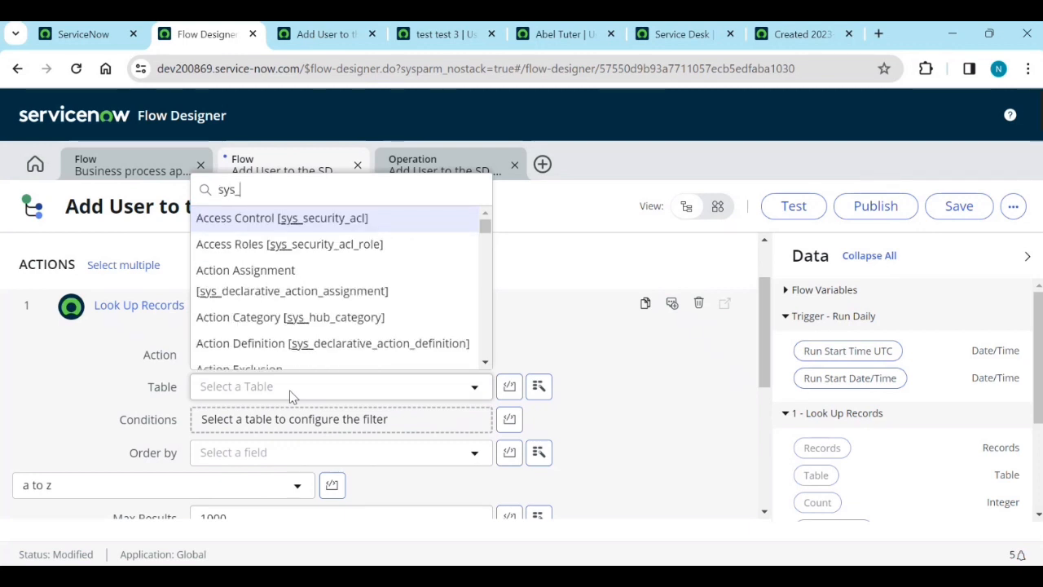
pyautogui.write('user')
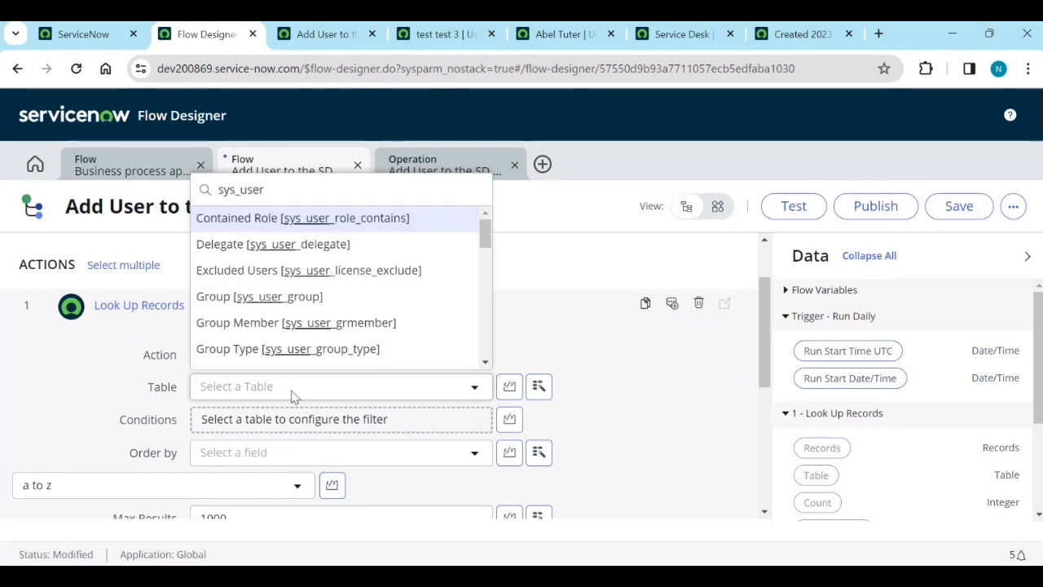
pyautogui.scroll(-5, 338, 317)
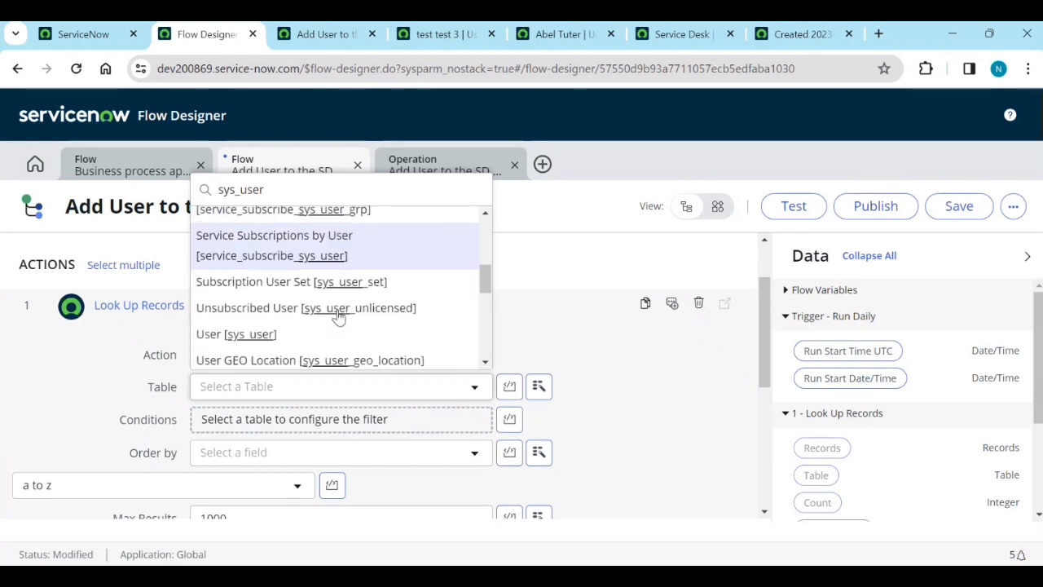
pyautogui.click(259, 334)
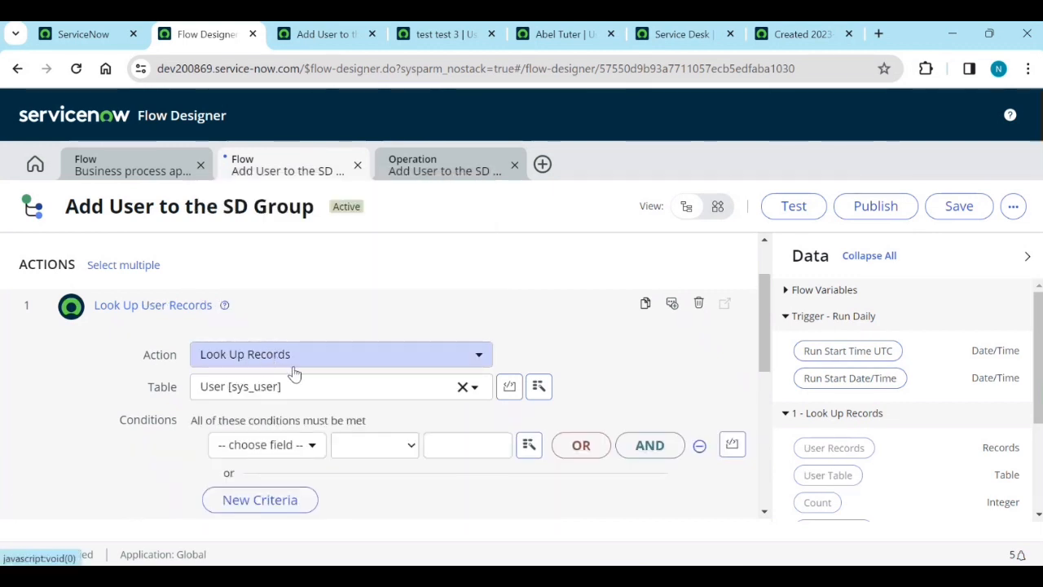
# Add the condition Department is Service desk to the user record lookup.
pyautogui.click(278, 458)
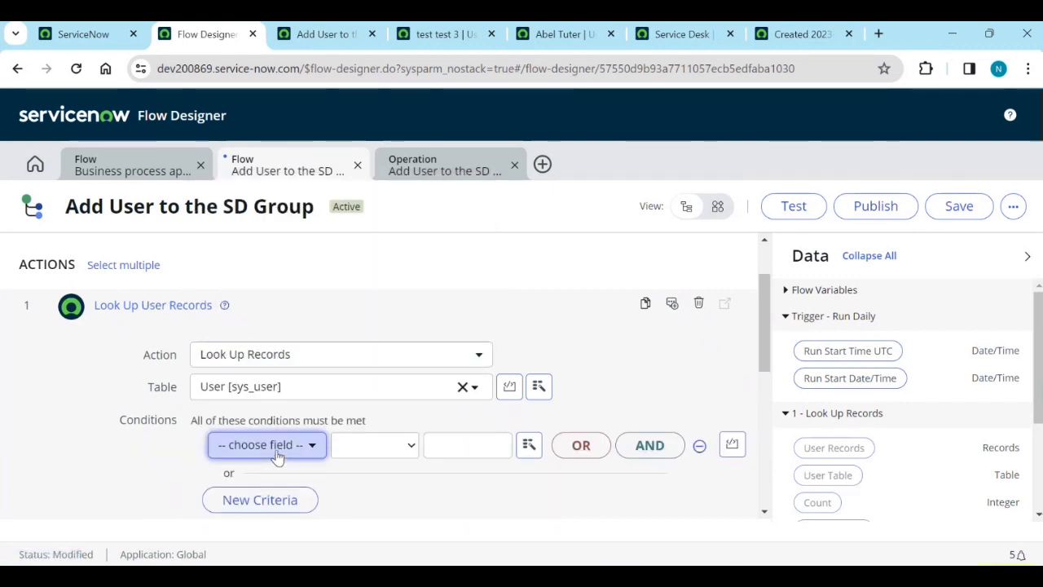
pyautogui.write('dep')
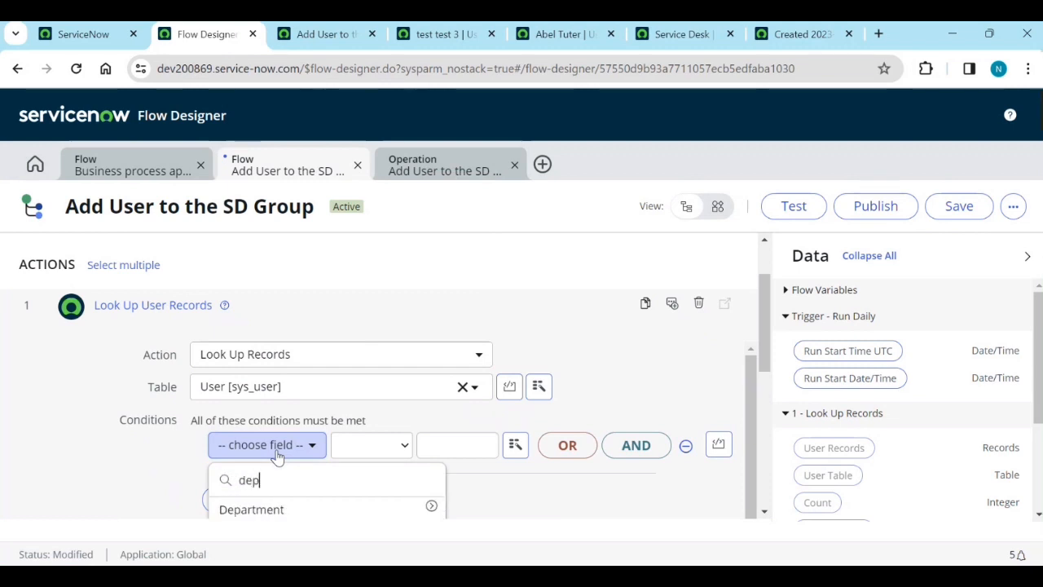
pyautogui.click(272, 510)
pyautogui.click(426, 444)
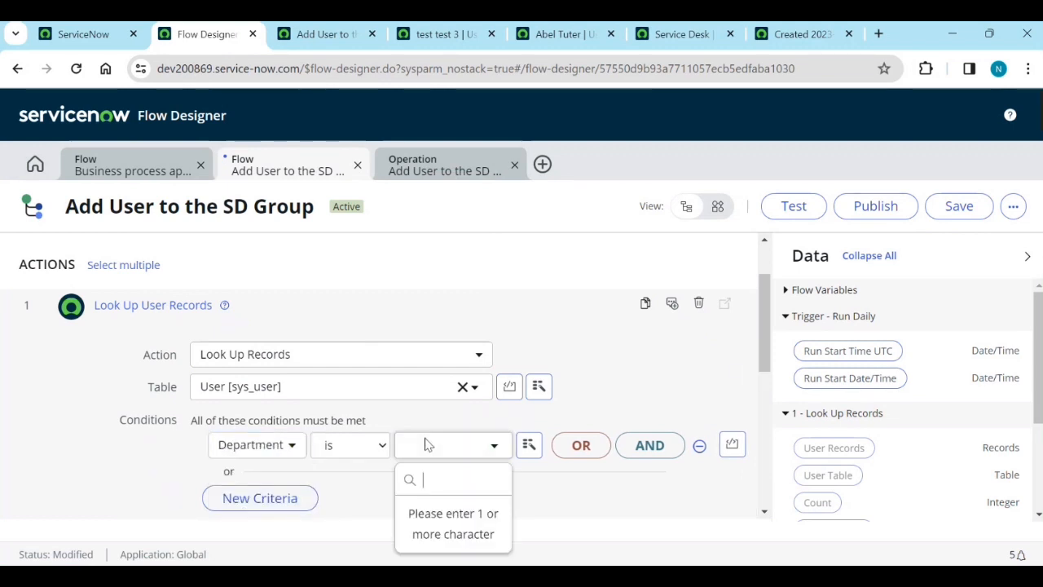
pyautogui.write('ser')
pyautogui.click(445, 508)
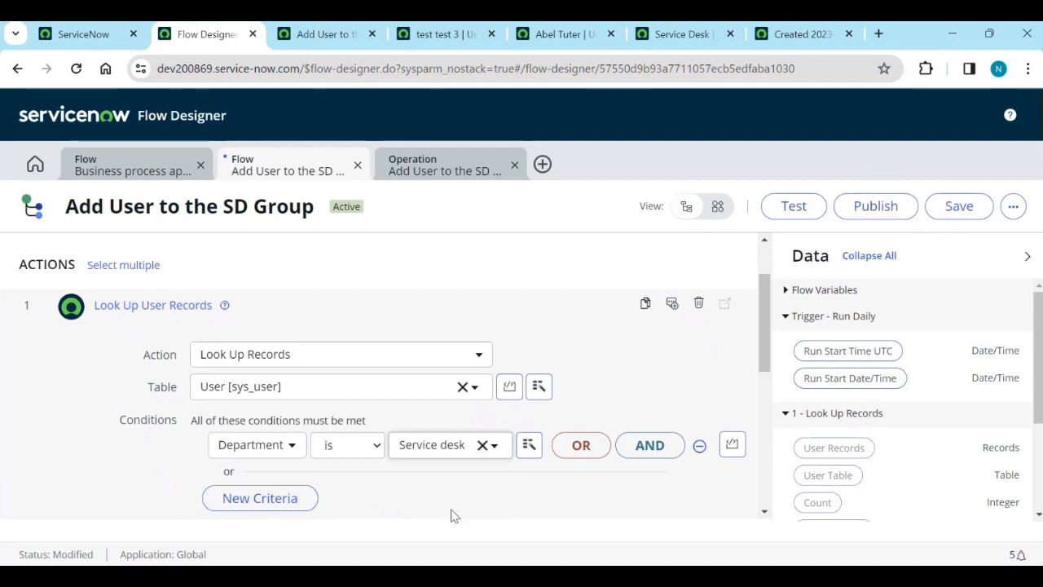
# Order the looked-up user records by Name and finish editing the lookup action.
pyautogui.scroll(-2, 355, 486)
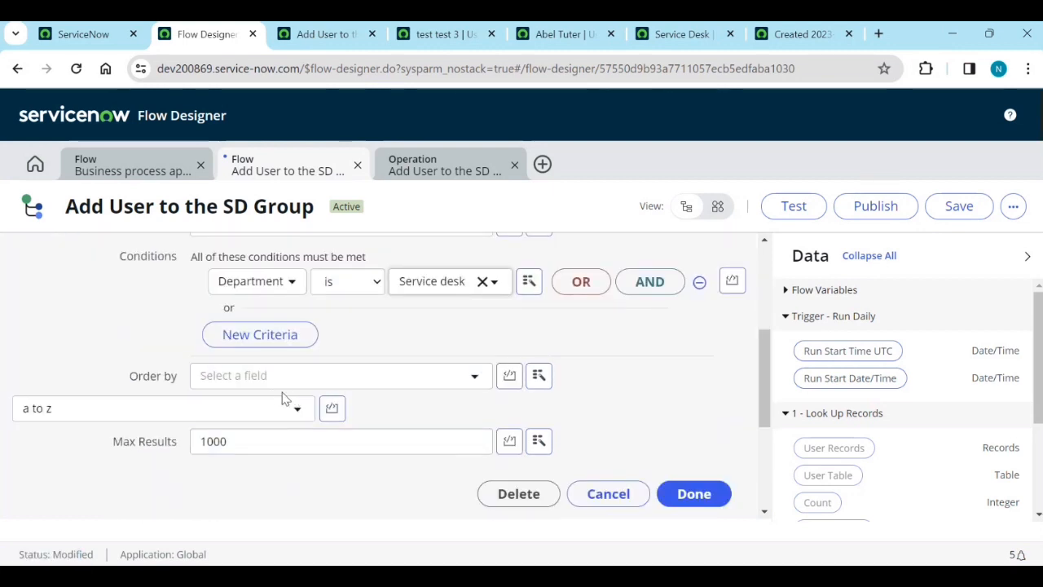
pyautogui.click(315, 382)
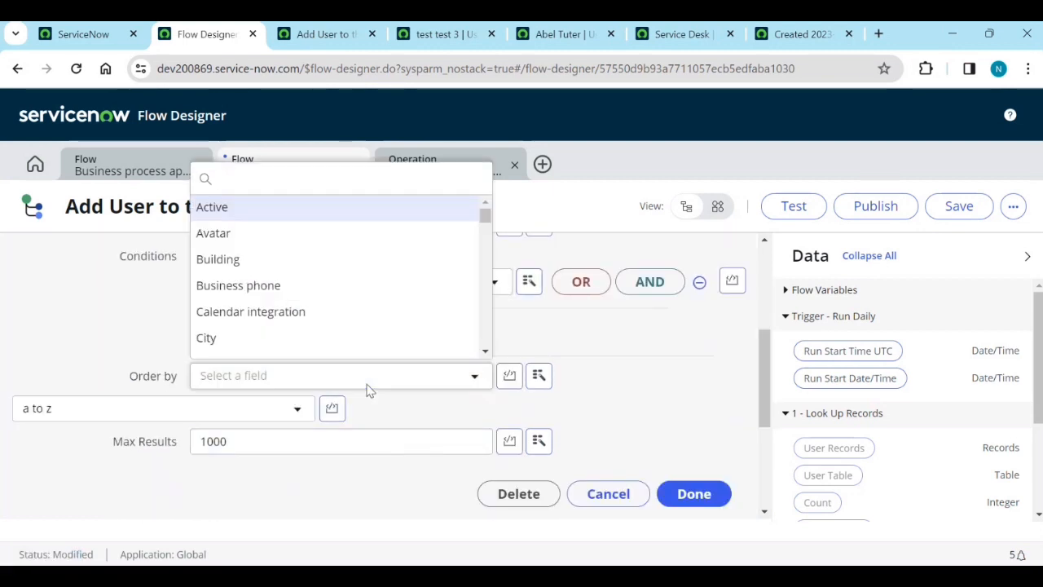
pyautogui.scroll(-1, 373, 358)
pyautogui.scroll(-1, 376, 347)
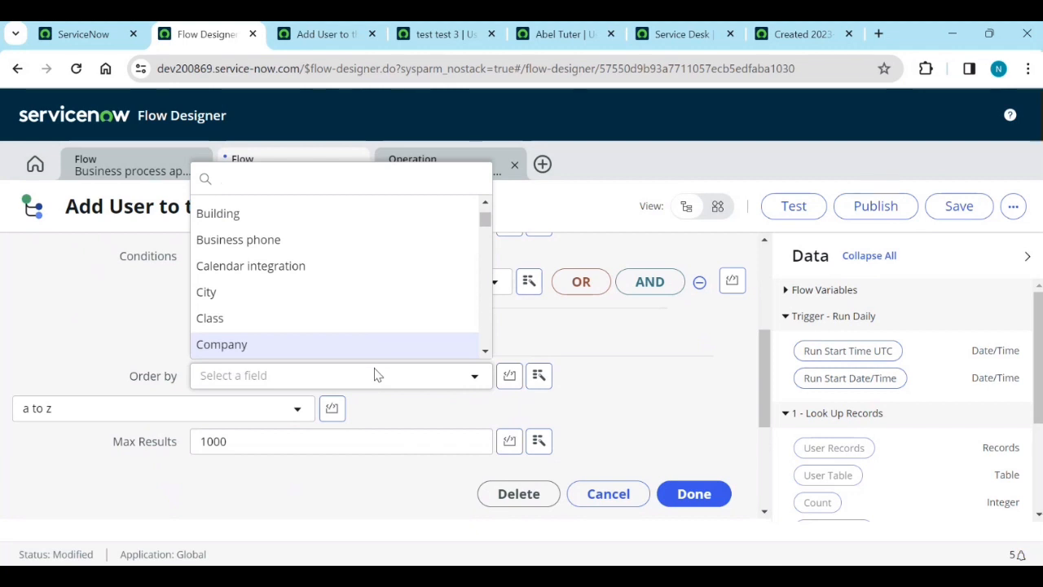
pyautogui.write('name')
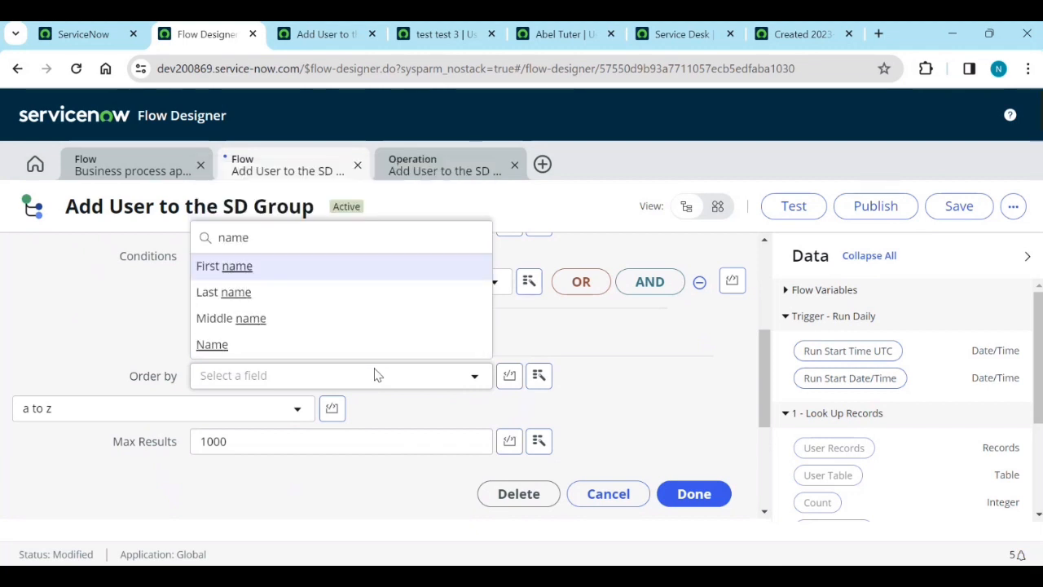
pyautogui.click(303, 351)
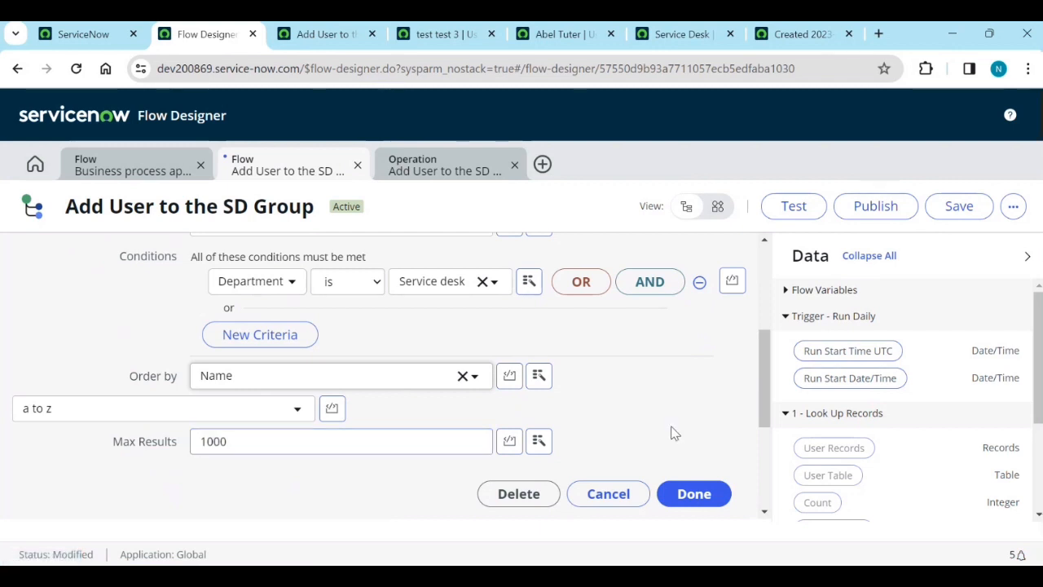
pyautogui.scroll(3, 562, 434)
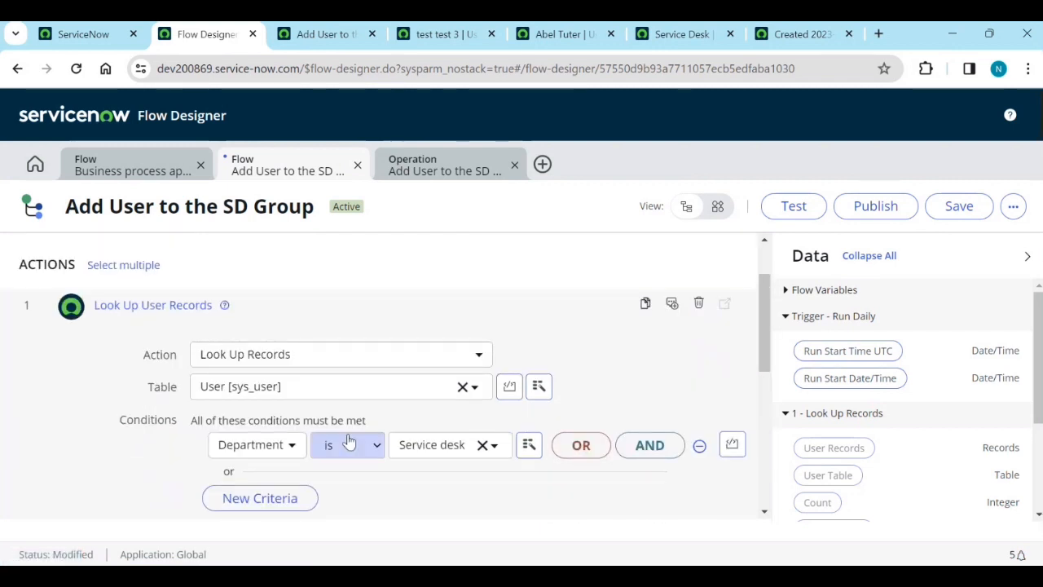
pyautogui.scroll(-3, 400, 391)
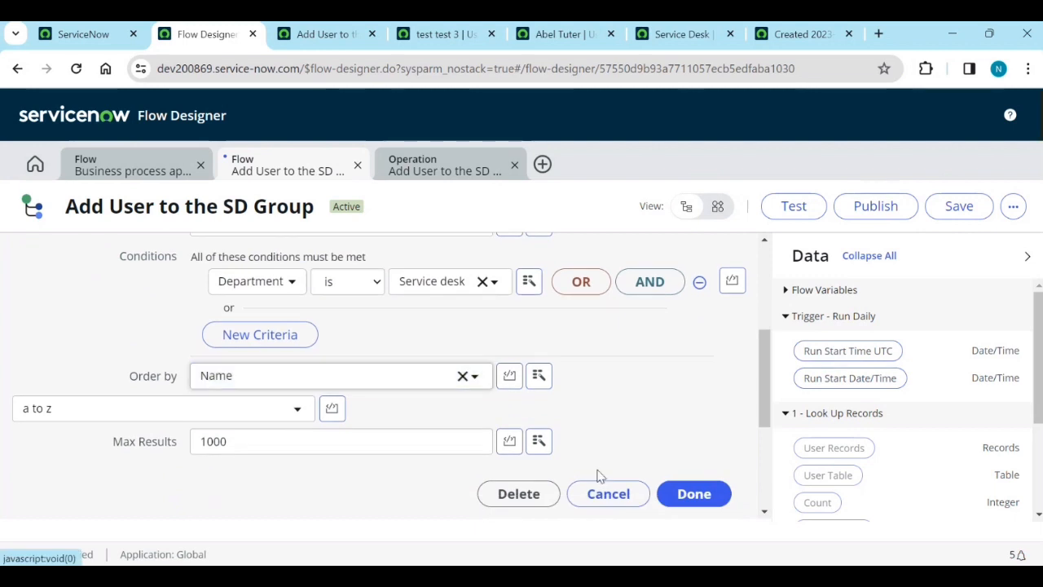
pyautogui.click(702, 499)
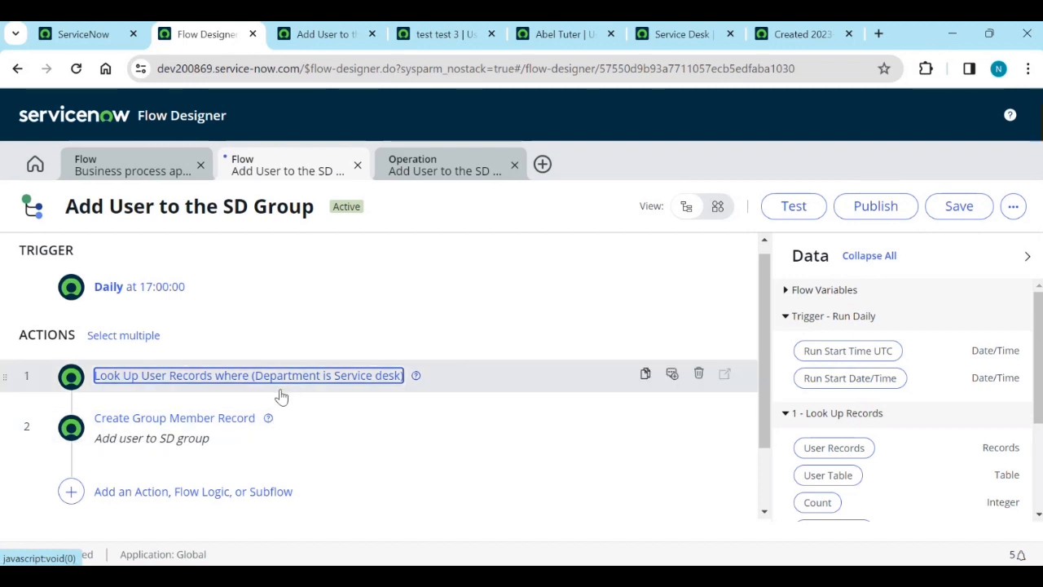
# Open the Create Group Member Record action and examine its settings alongside the data offered by the user lookup.
pyautogui.click(183, 425)
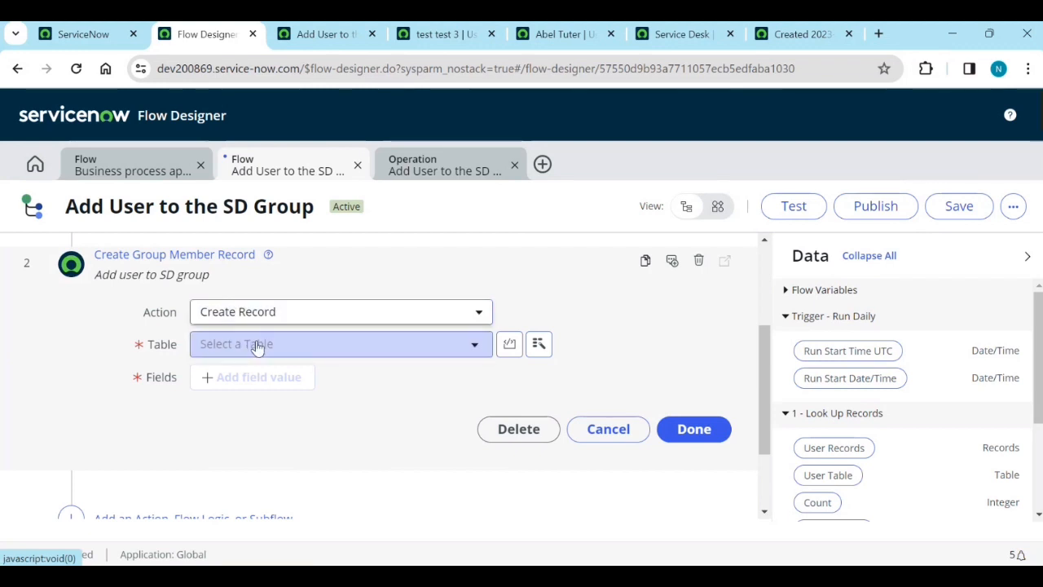
pyautogui.scroll(-2, 815, 498)
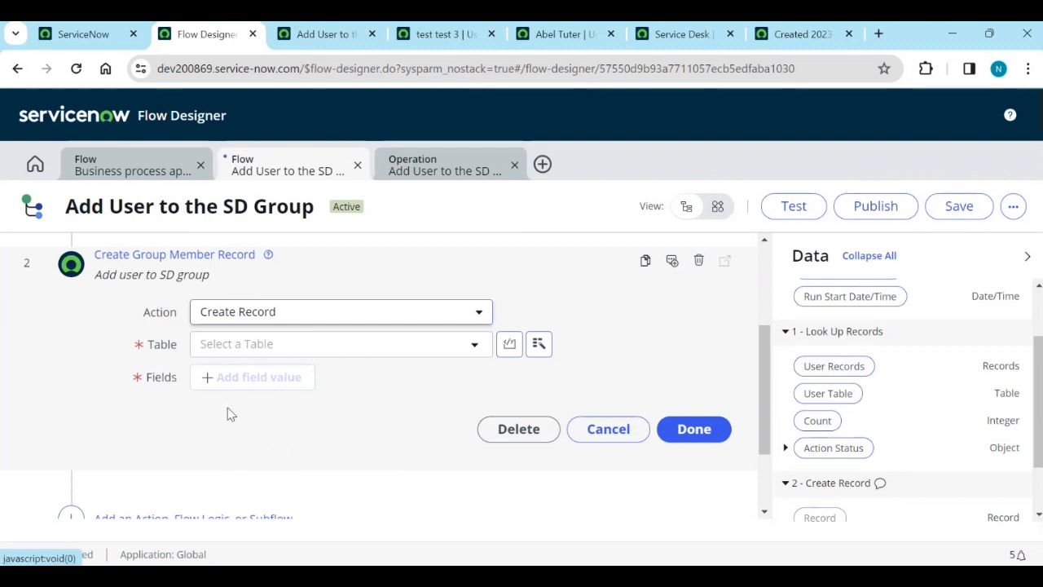
pyautogui.scroll(1, 295, 400)
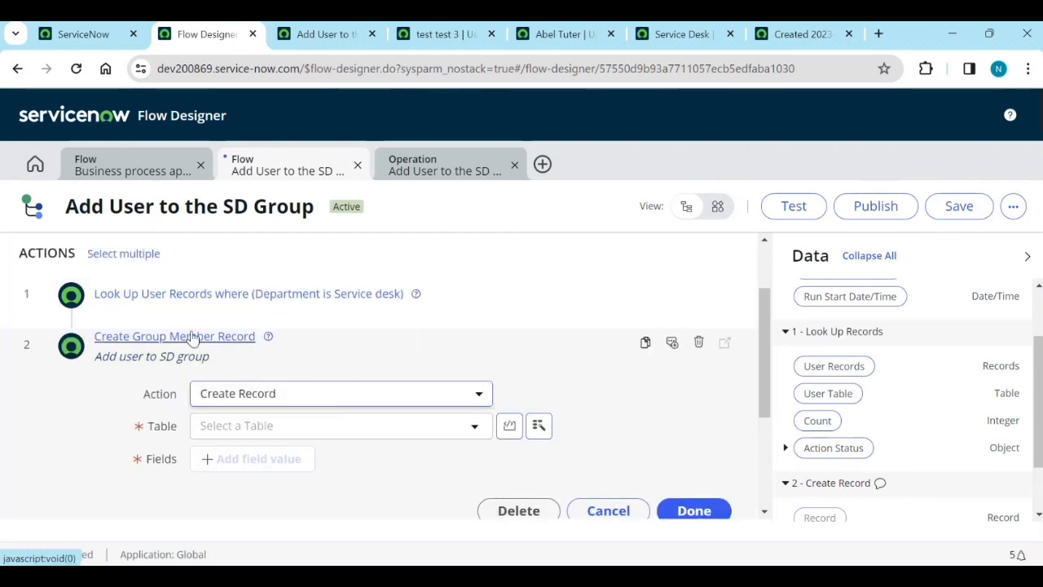
pyautogui.moveTo(78, 328)
# Close the Add User to the SD Group flow, discarding its unsaved trigger and action changes.
pyautogui.scroll(1, 294, 462)
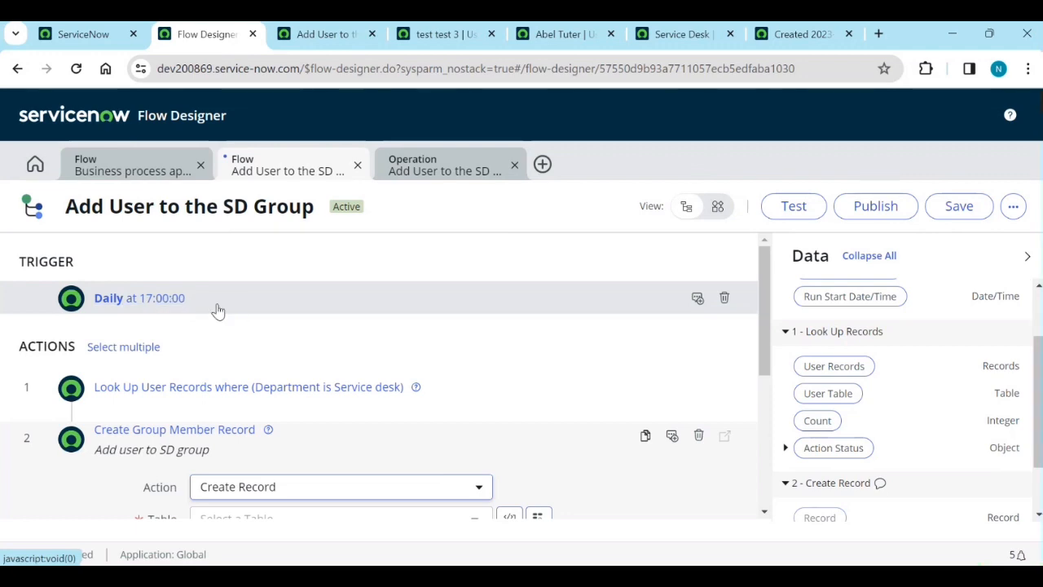
pyautogui.click(359, 164)
pyautogui.click(677, 332)
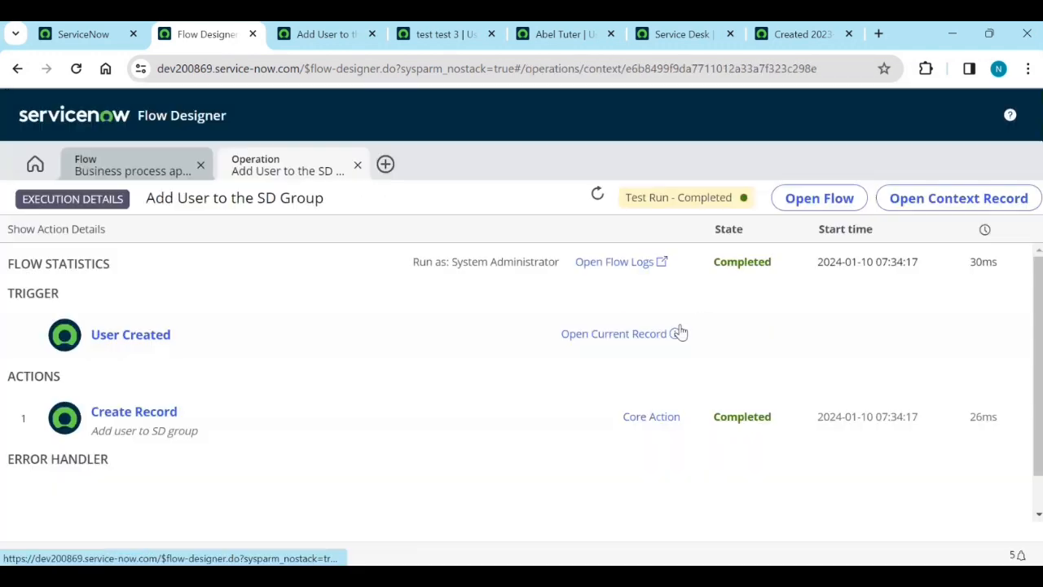